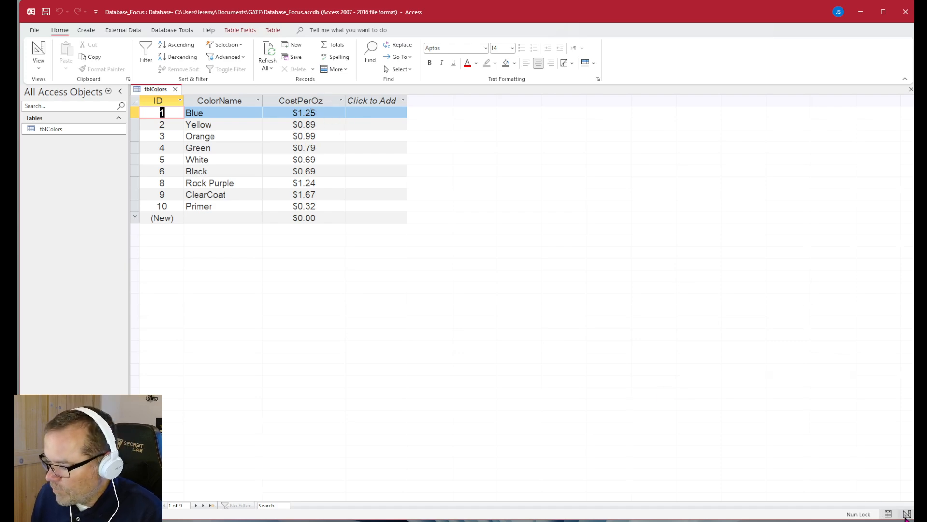
# - Examine the tblColors fields and data types in Design View, reopening the table to check the CostPerOz field
pyautogui.click(907, 514)
pyautogui.click(187, 126)
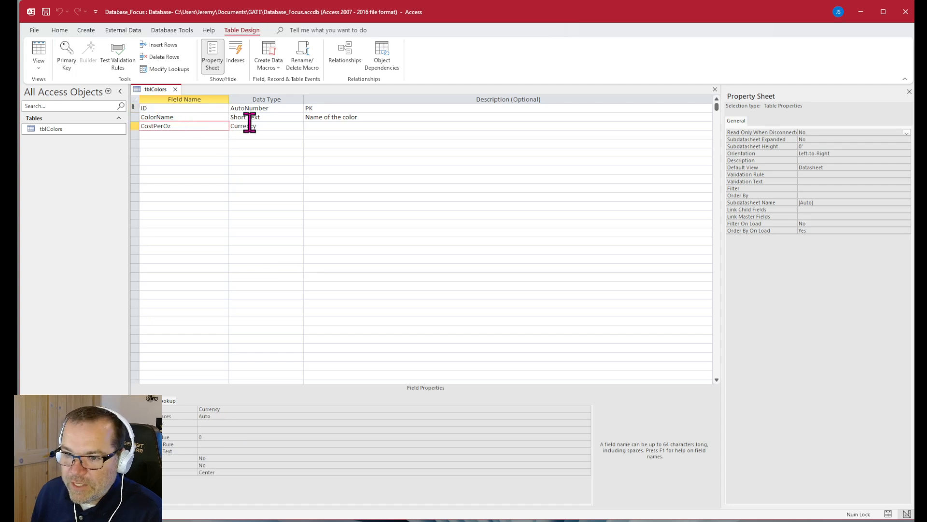
pyautogui.click(176, 89)
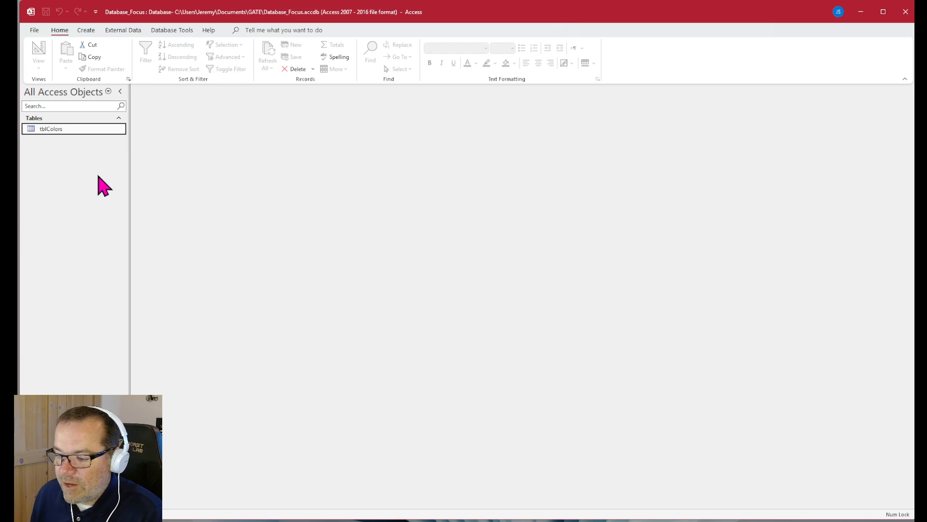
pyautogui.rightClick(50, 135)
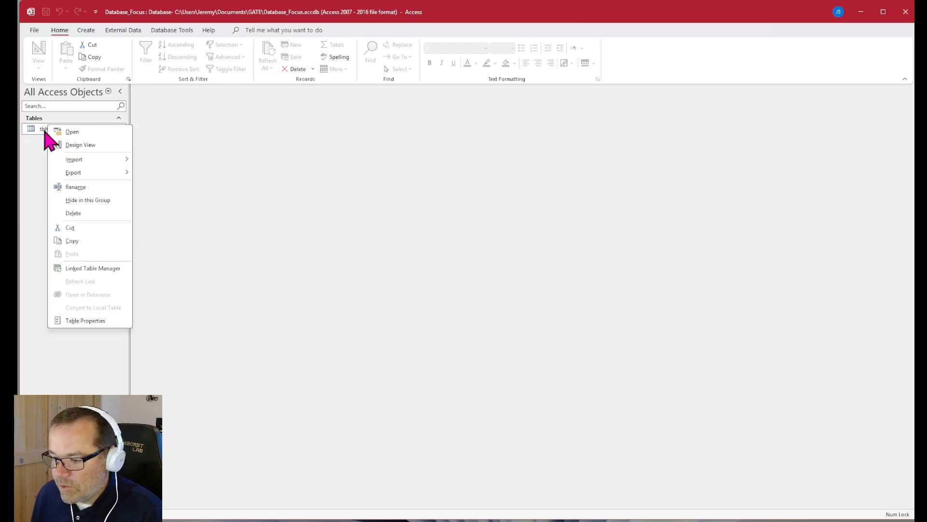
pyautogui.click(72, 145)
pyautogui.click(181, 126)
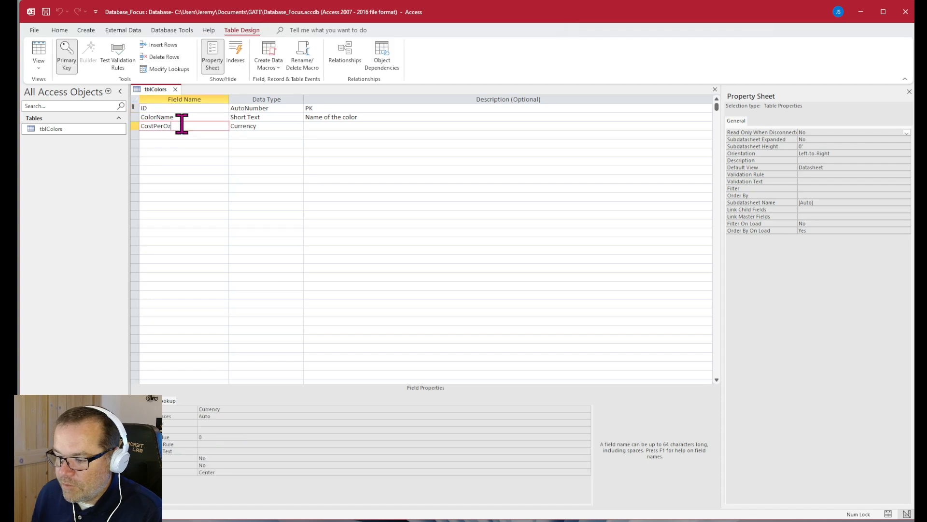
pyautogui.moveTo(172, 124); pyautogui.dragTo(136, 128)
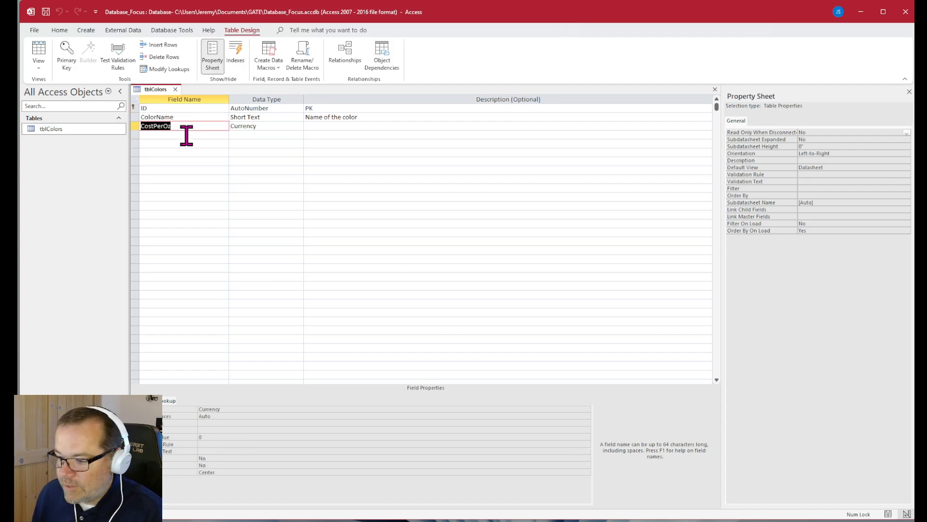
pyautogui.click(283, 127)
# - Review the CostPerOz values of the tblColors records in Datasheet View and close the table
pyautogui.click(890, 513)
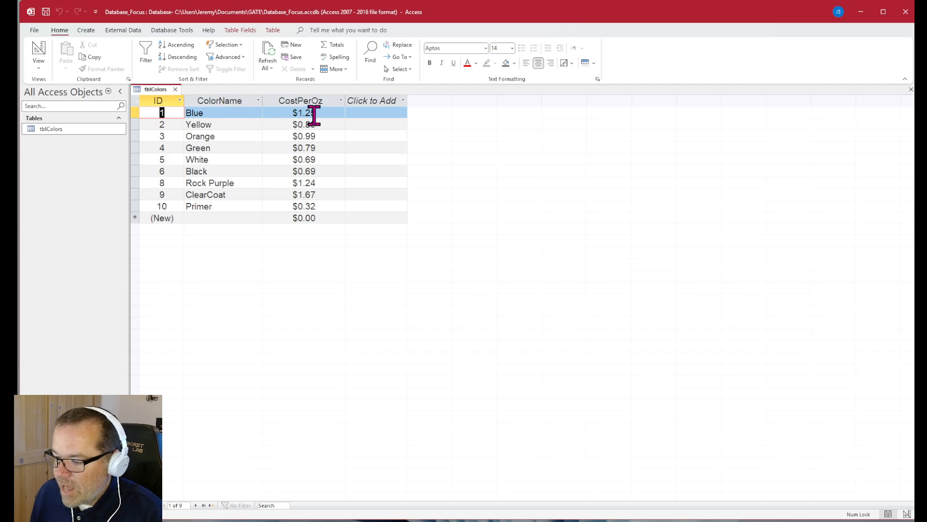
pyautogui.click(334, 205)
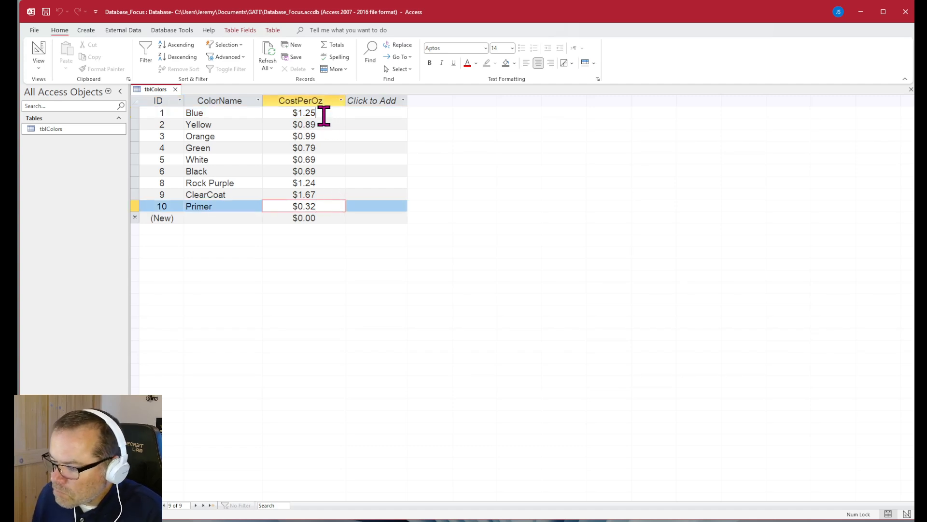
pyautogui.click(324, 116)
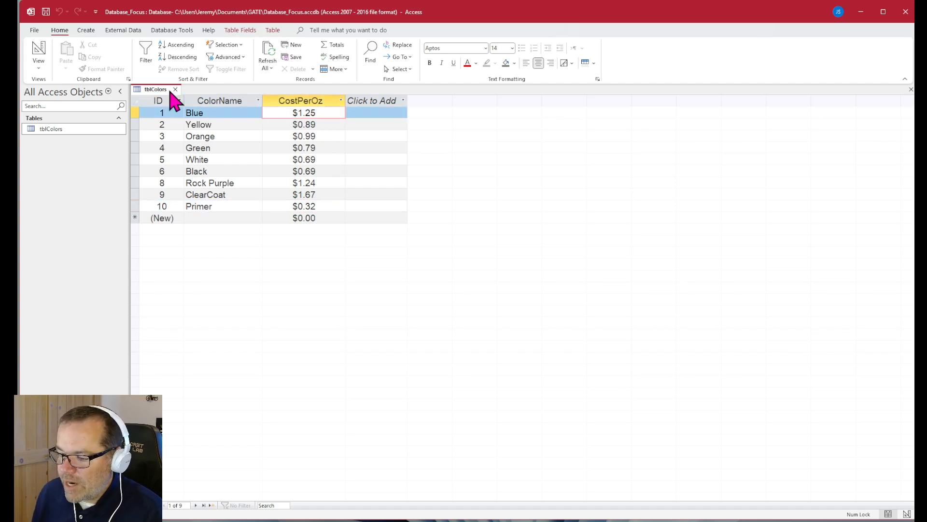
pyautogui.click(177, 90)
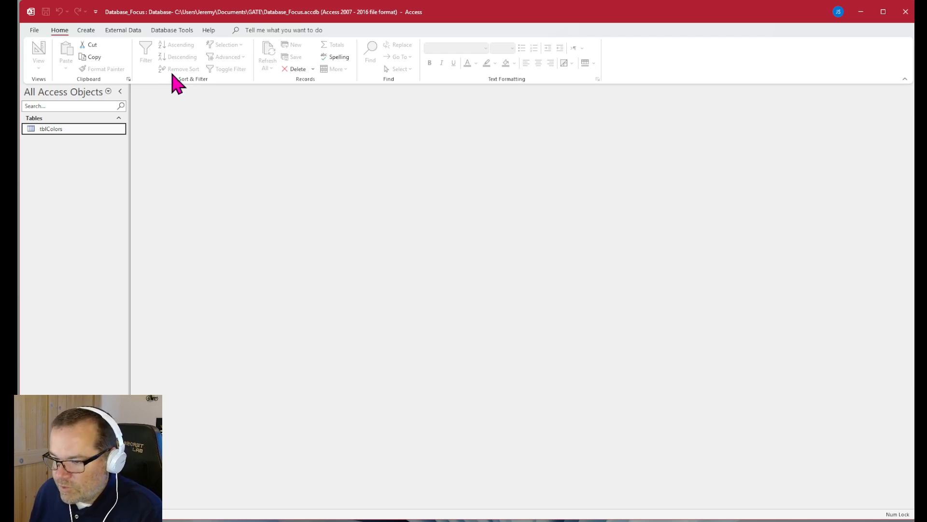
# - Create a Multiple Items form from tblColors and switch it to Design View
pyautogui.click(87, 31)
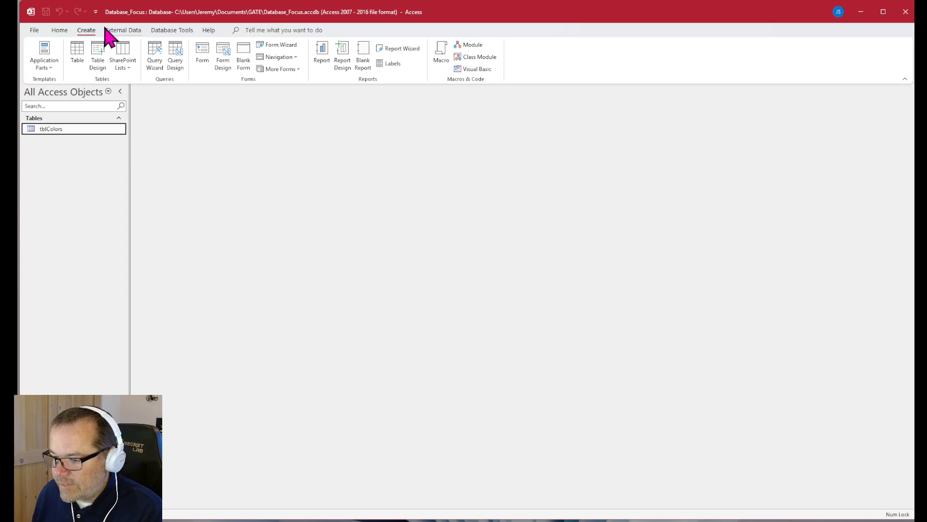
pyautogui.click(297, 69)
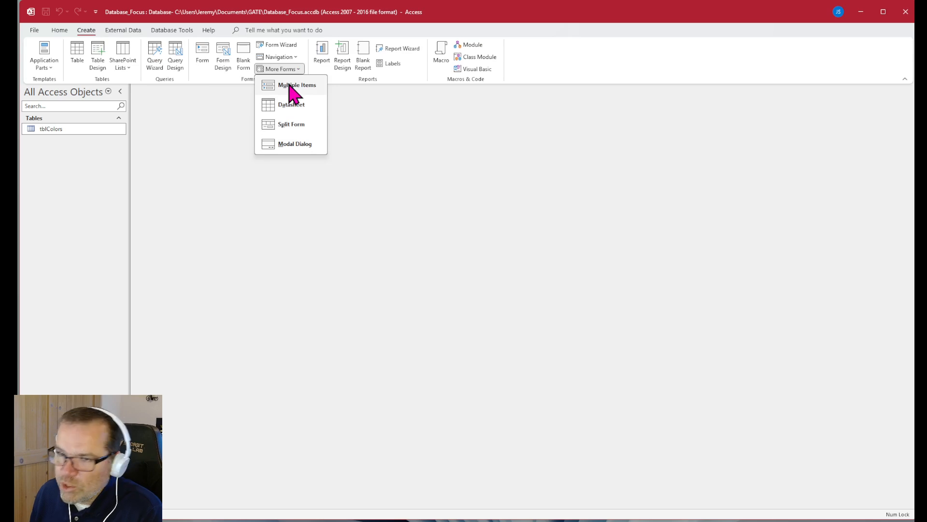
pyautogui.click(292, 87)
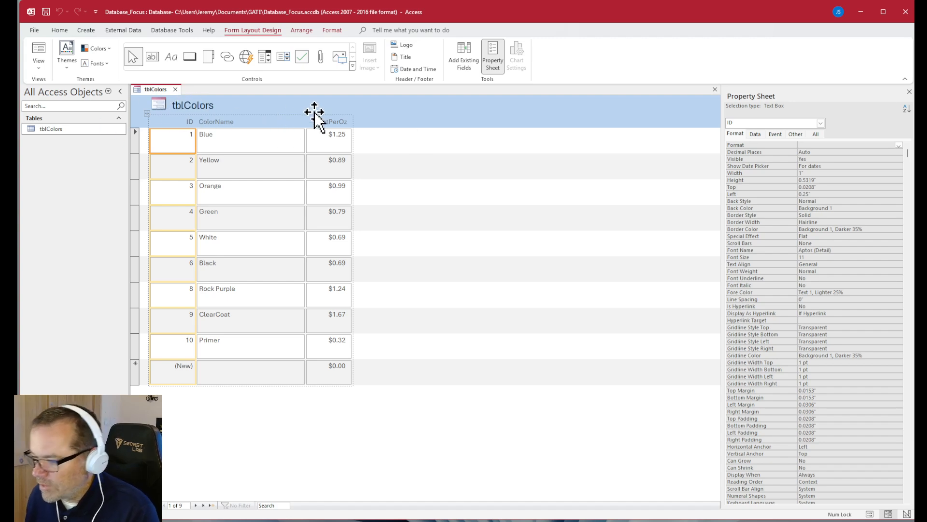
pyautogui.rightClick(156, 89)
pyautogui.click(188, 160)
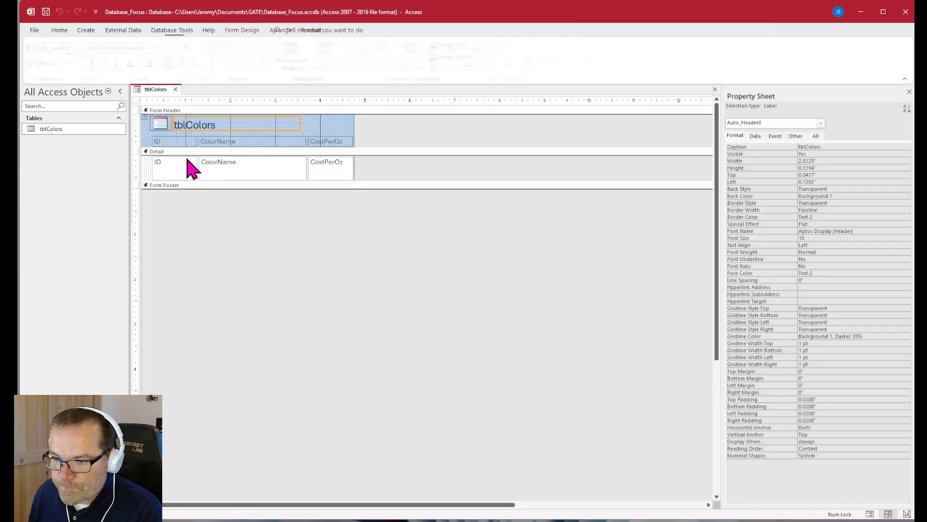
pyautogui.click(334, 234)
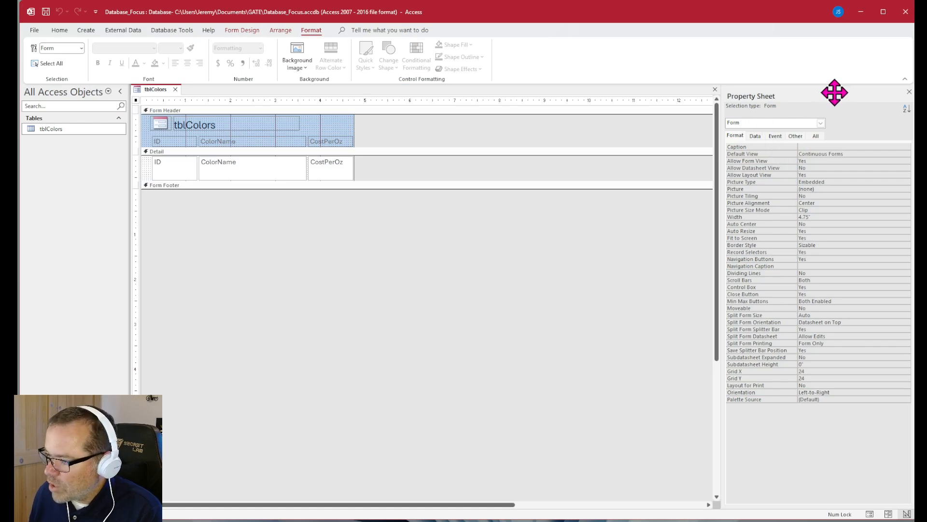
# - Hide the form's Property Sheet and display it again
pyautogui.click(909, 91)
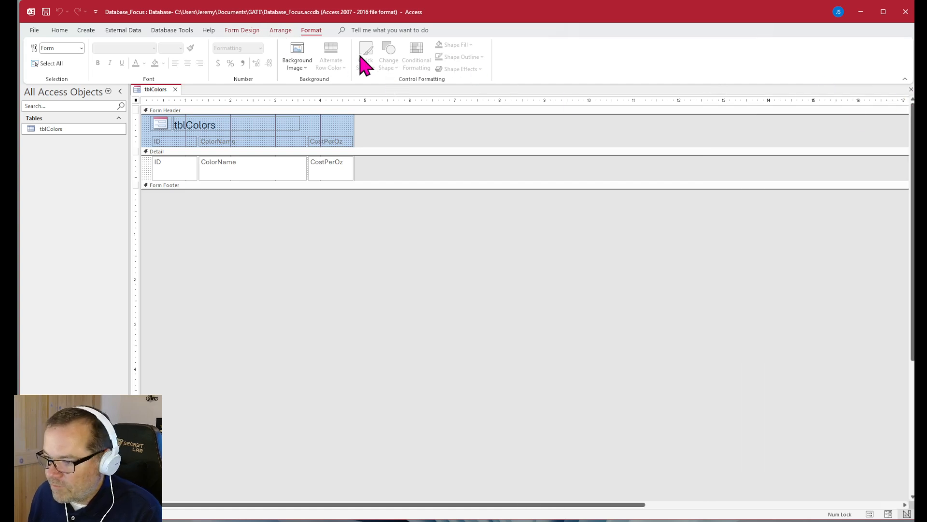
pyautogui.click(238, 36)
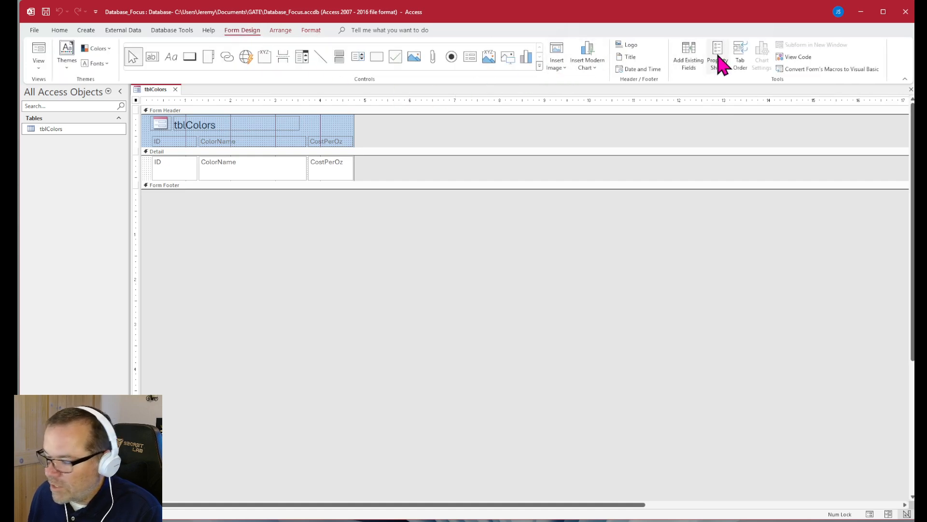
pyautogui.click(719, 60)
pyautogui.moveTo(818, 99); pyautogui.dragTo(904, 180)
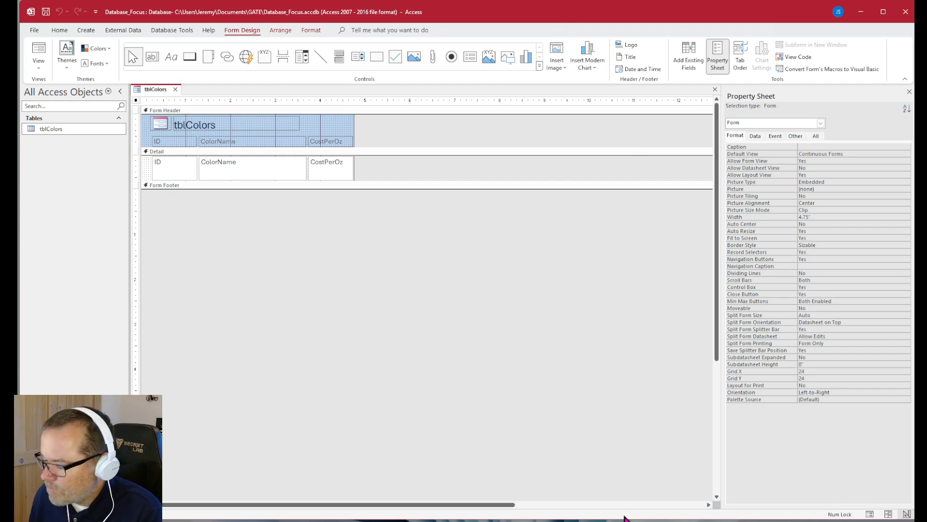
pyautogui.moveTo(477, 505); pyautogui.dragTo(414, 509)
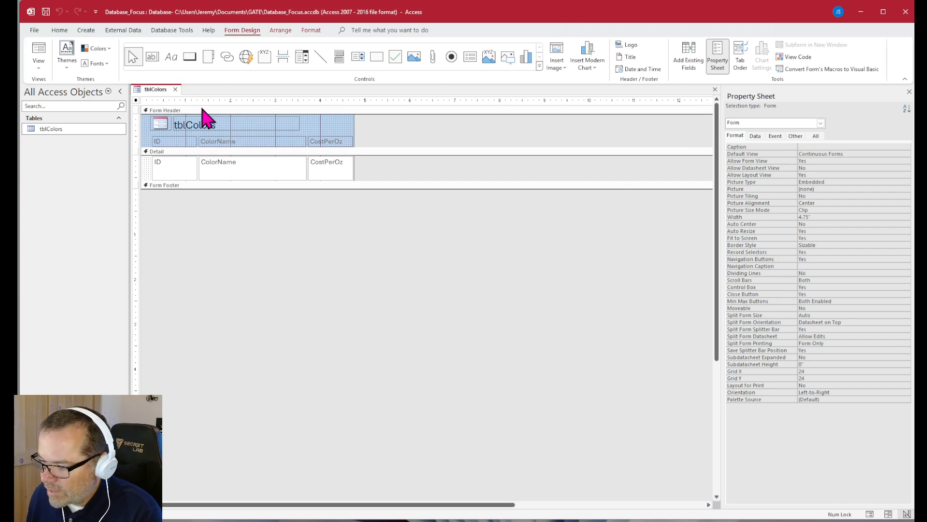
# - Delete the tblColors title, the logo and the three column labels from the form header
pyautogui.click(243, 128)
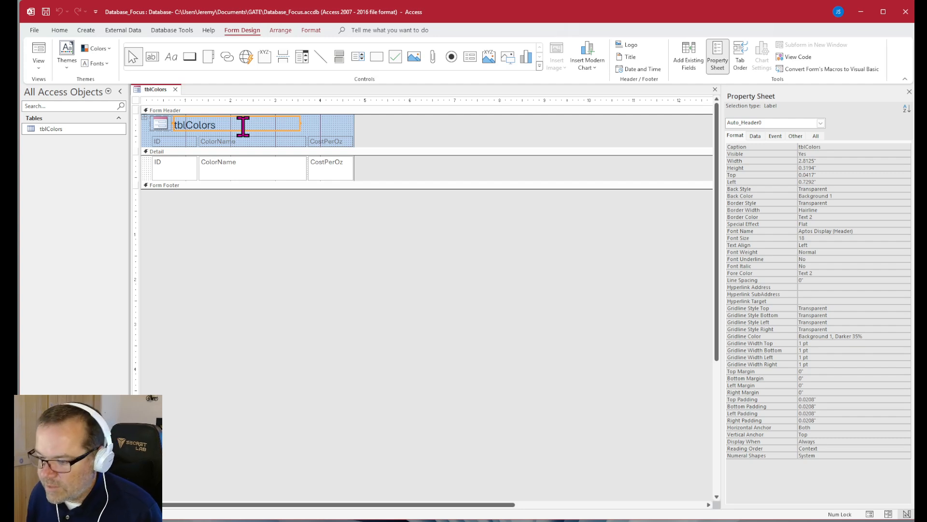
pyautogui.press('Delete')
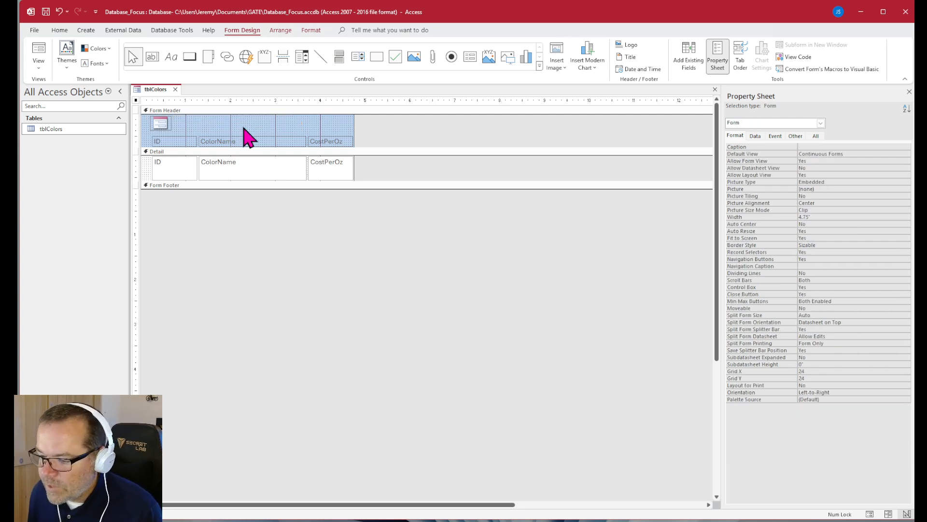
pyautogui.moveTo(325, 127); pyautogui.dragTo(161, 144)
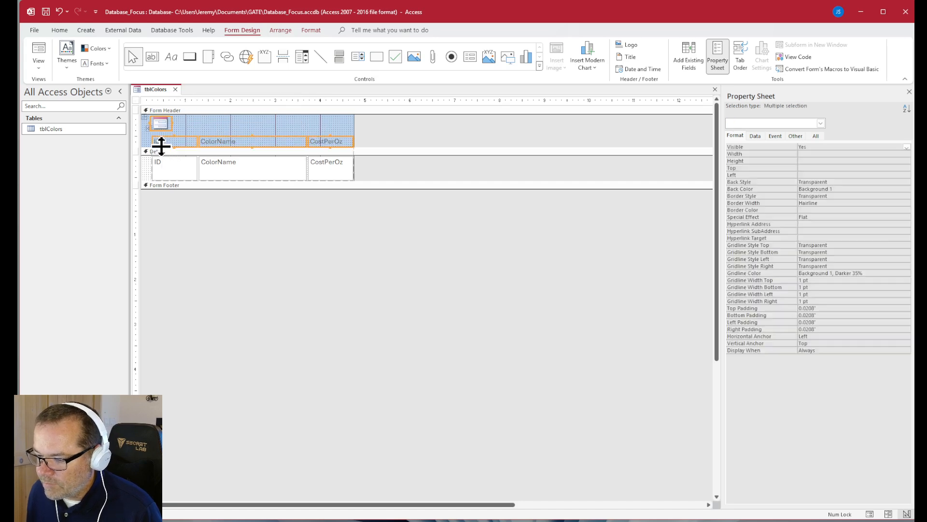
pyautogui.press('Delete')
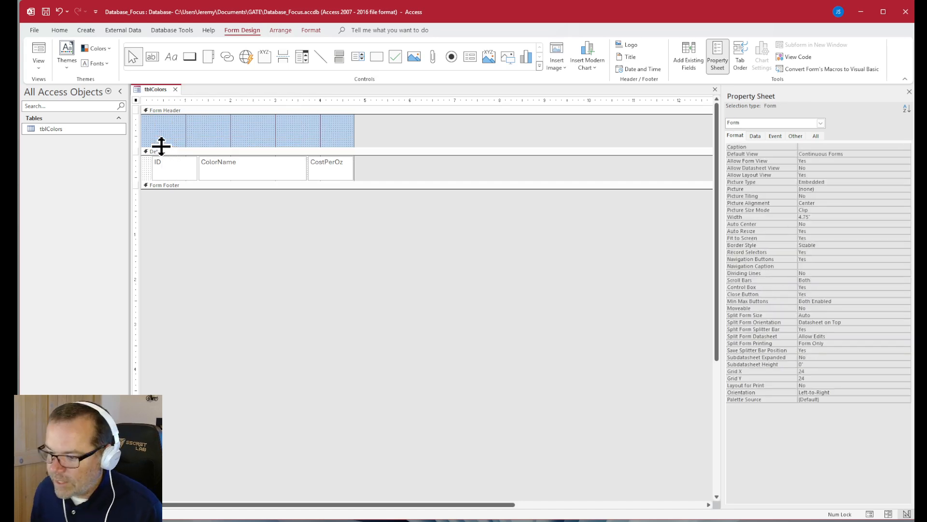
# - Remove the control layout from the ID, ColorName and CostPerOz text boxes in the Detail section
pyautogui.click(166, 176)
pyautogui.hotkey('ctrl', 'a')
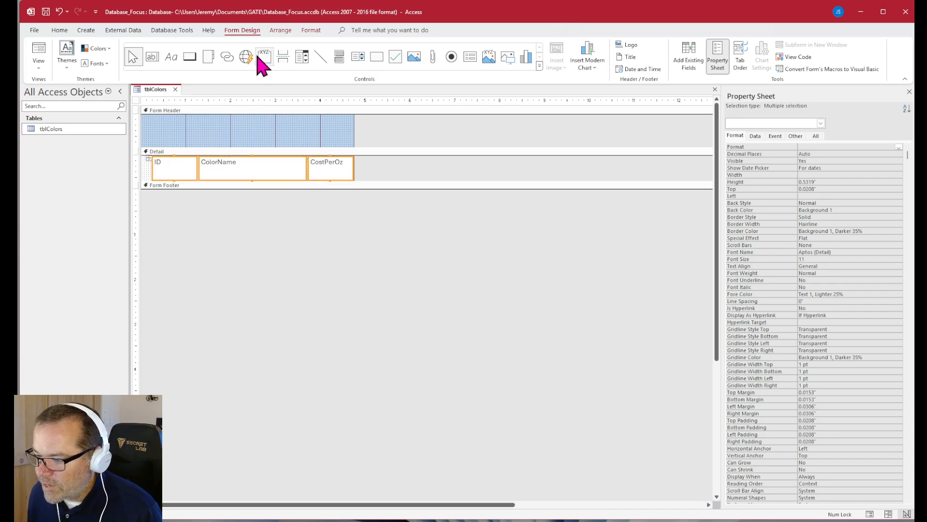
pyautogui.click(280, 30)
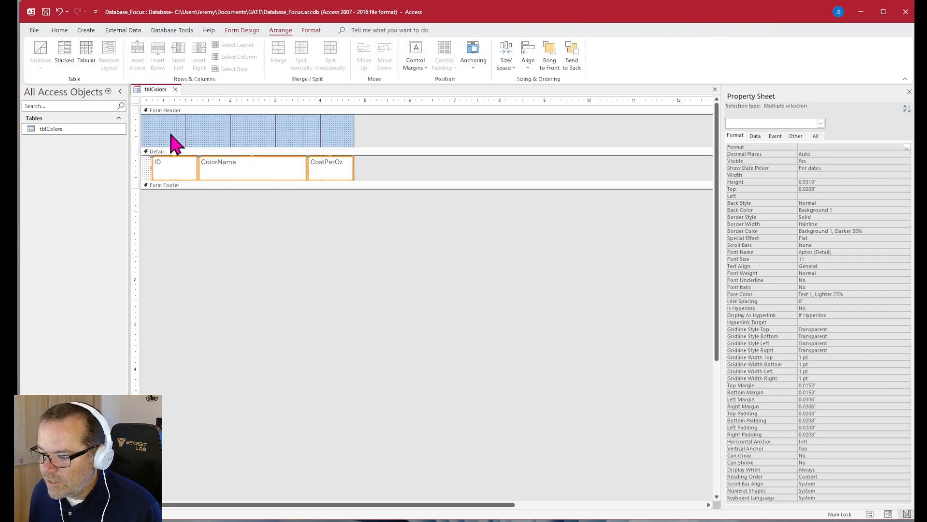
pyautogui.click(216, 136)
# - Shrink the ID and ColorName text boxes and move ID, ColorName and CostPerOz leftward along the upper edge of the Detail section
pyautogui.click(186, 167)
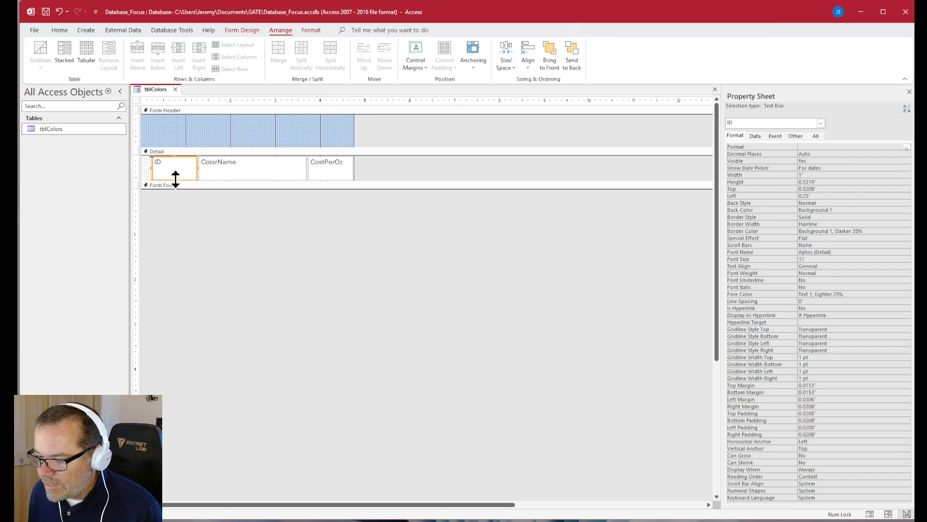
pyautogui.moveTo(176, 180); pyautogui.dragTo(150, 155)
pyautogui.moveTo(224, 173); pyautogui.dragTo(167, 161)
pyautogui.moveTo(215, 179); pyautogui.dragTo(213, 166)
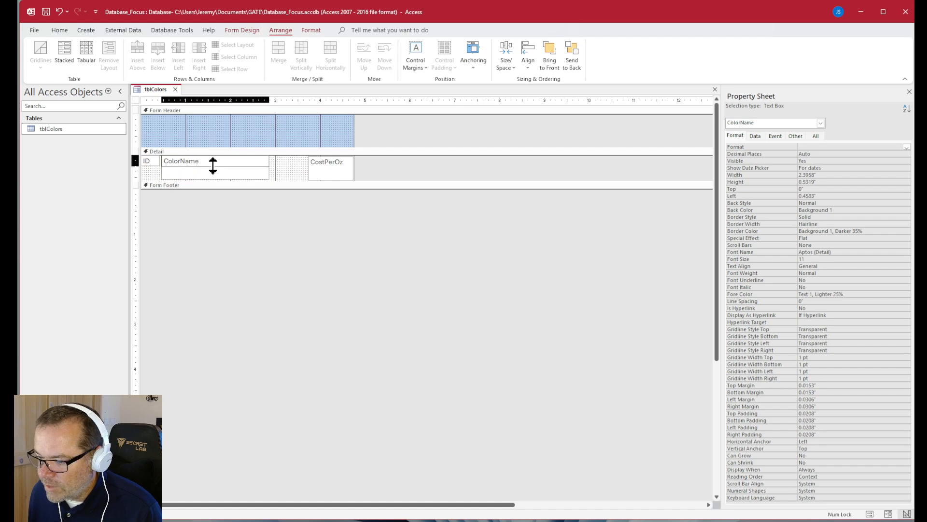
pyautogui.moveTo(319, 170); pyautogui.dragTo(299, 177)
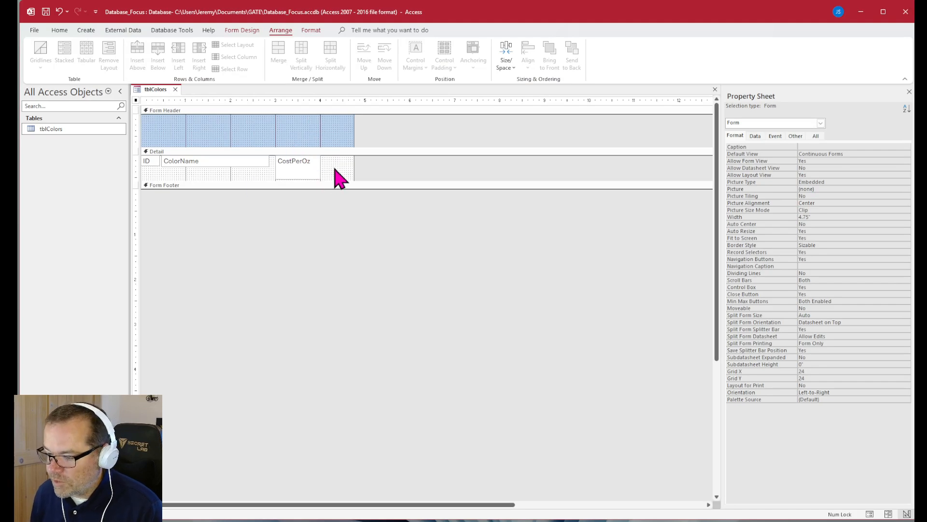
# - Select the Form Header, Form Footer and Detail sections in turn to inspect their properties
pyautogui.click(136, 168)
pyautogui.click(207, 124)
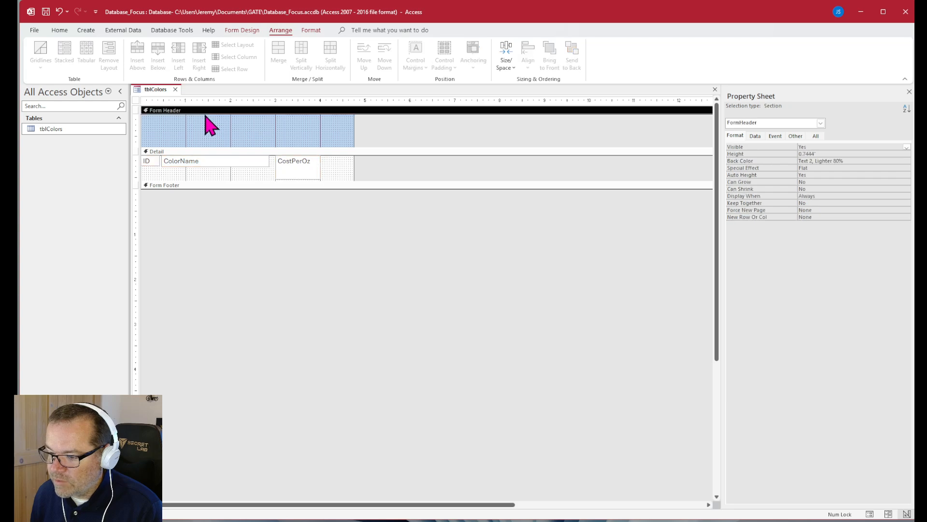
pyautogui.click(200, 185)
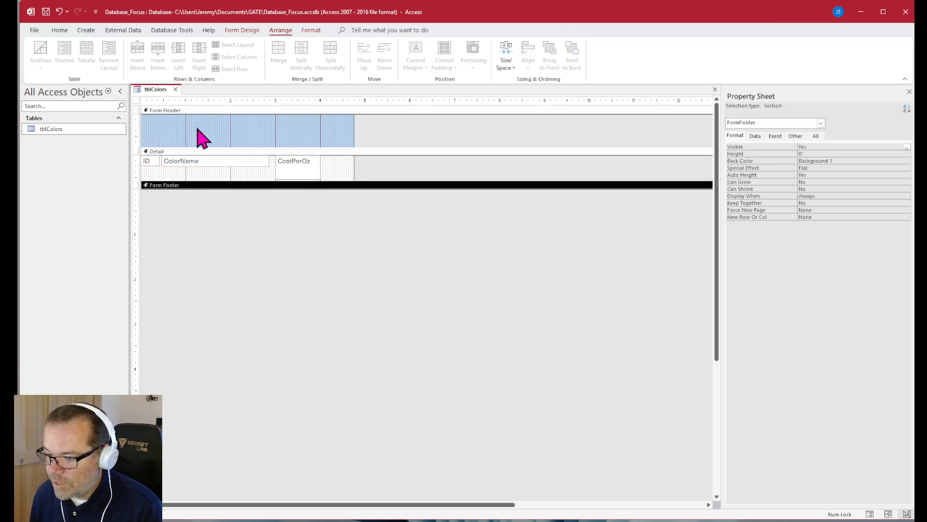
pyautogui.click(199, 151)
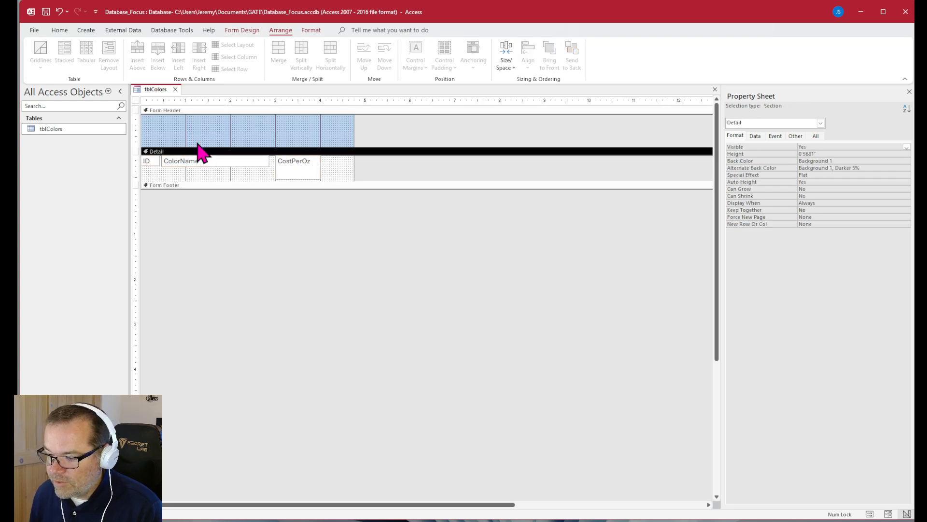
# - Remove the Form Header and Form Footer sections from the form
pyautogui.click(180, 112)
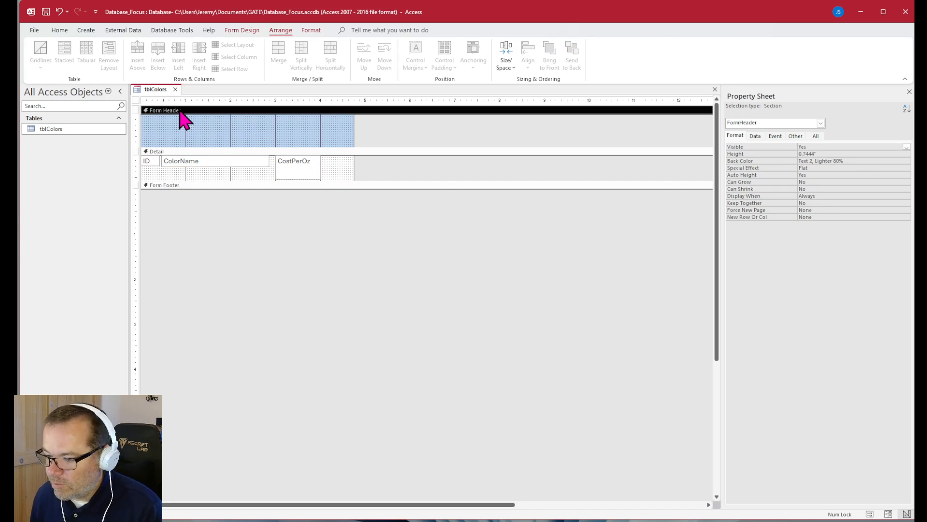
pyautogui.rightClick(180, 111)
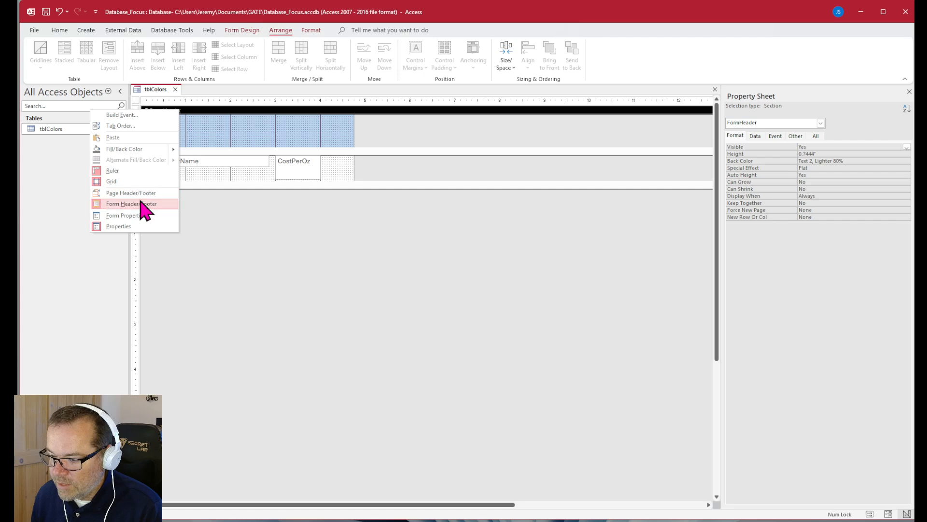
pyautogui.click(141, 202)
# - Add the Form Header and Form Footer sections back to the form and increase the header's height to about 0.46 inches
pyautogui.rightClick(170, 110)
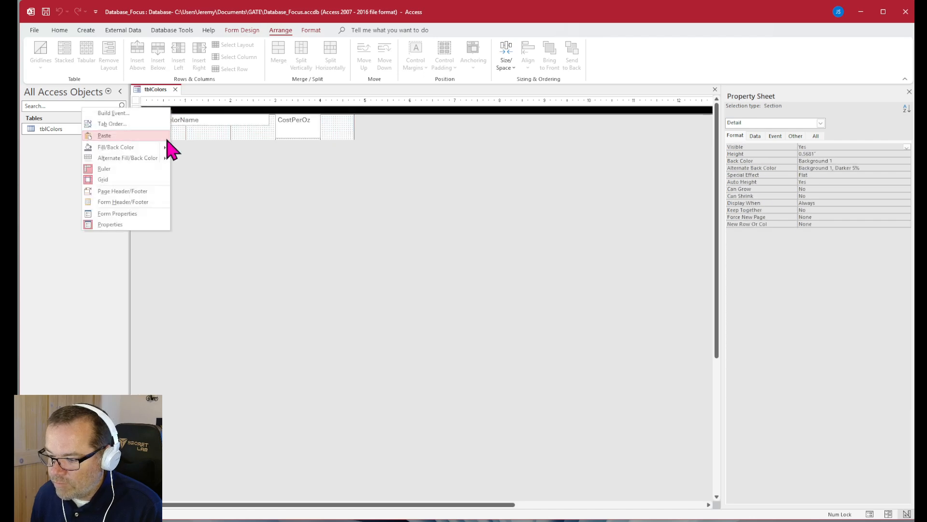
pyautogui.click(145, 203)
pyautogui.rightClick(189, 118)
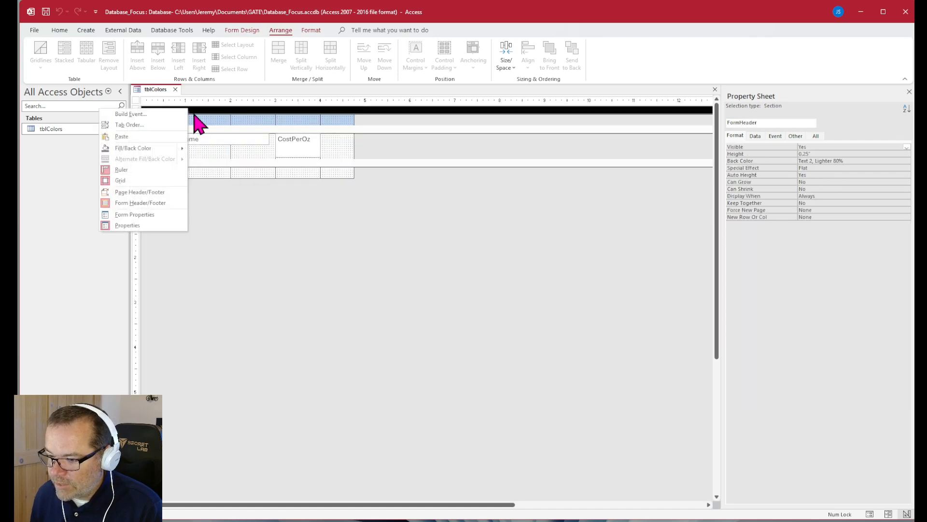
pyautogui.click(140, 203)
pyautogui.rightClick(167, 118)
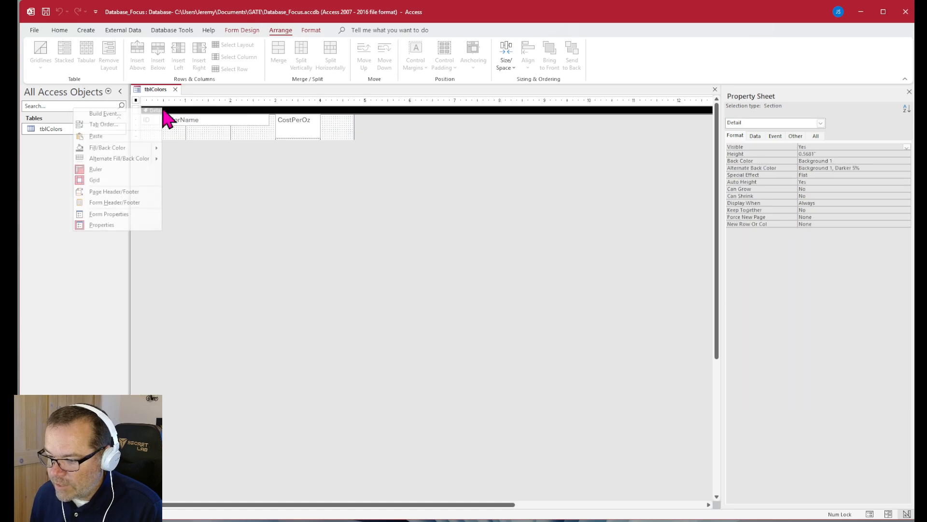
pyautogui.click(125, 203)
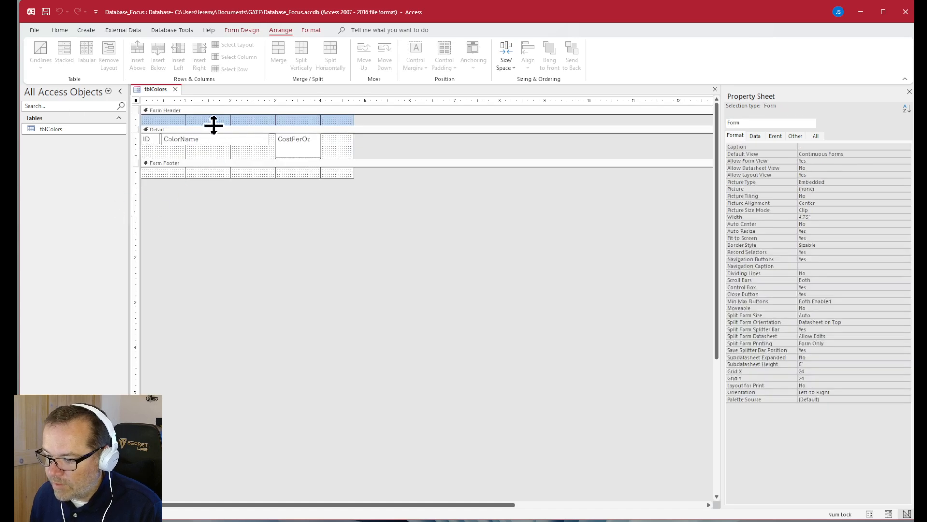
pyautogui.moveTo(213, 125); pyautogui.dragTo(213, 134)
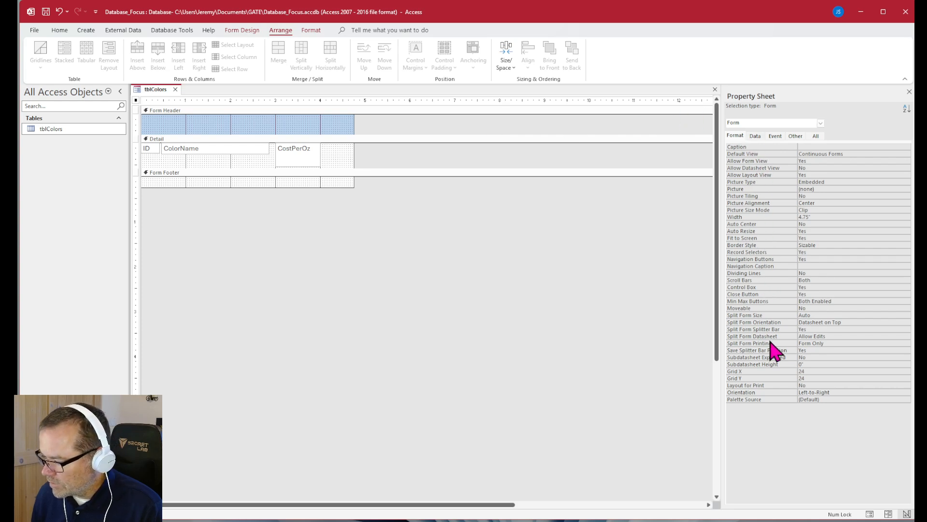
# - Alternate the selection between the Form Header section and the whole form to compare their properties, and examine the list of selectable form objects
pyautogui.click(179, 112)
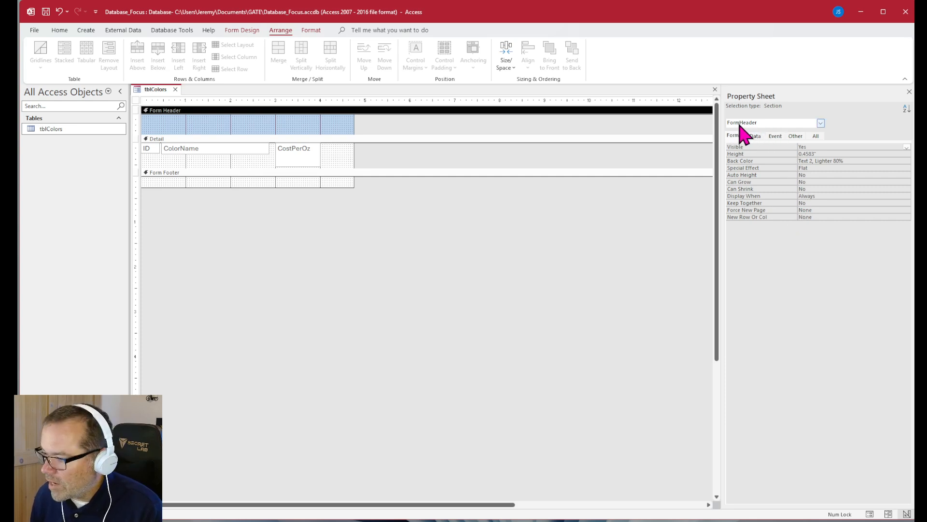
pyautogui.click(821, 123)
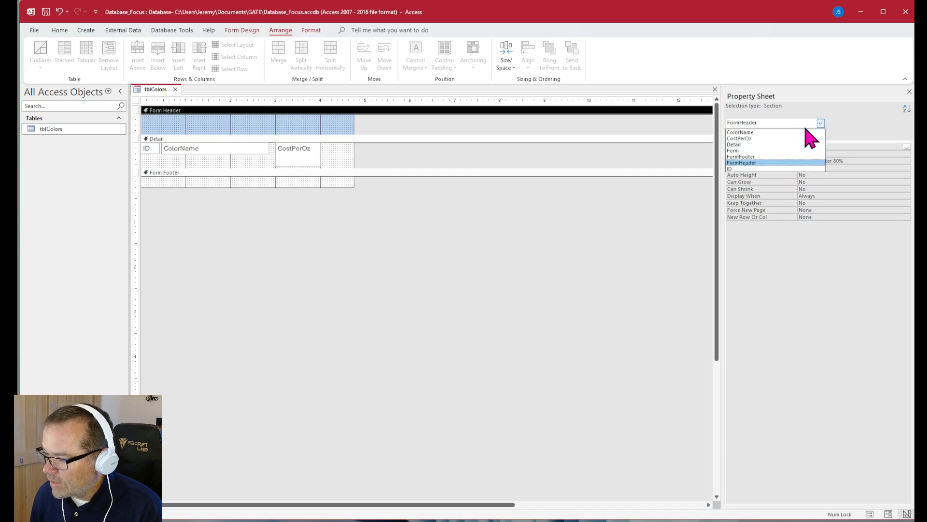
pyautogui.click(749, 150)
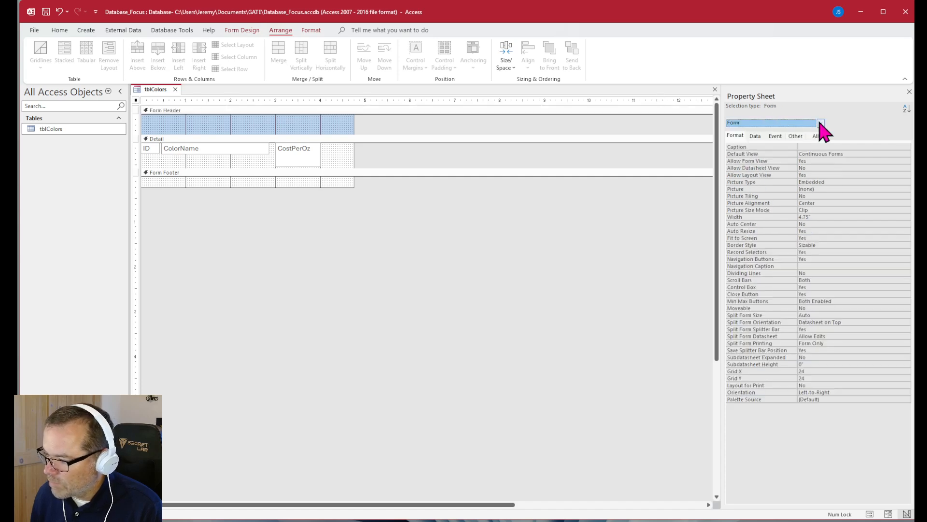
pyautogui.click(135, 100)
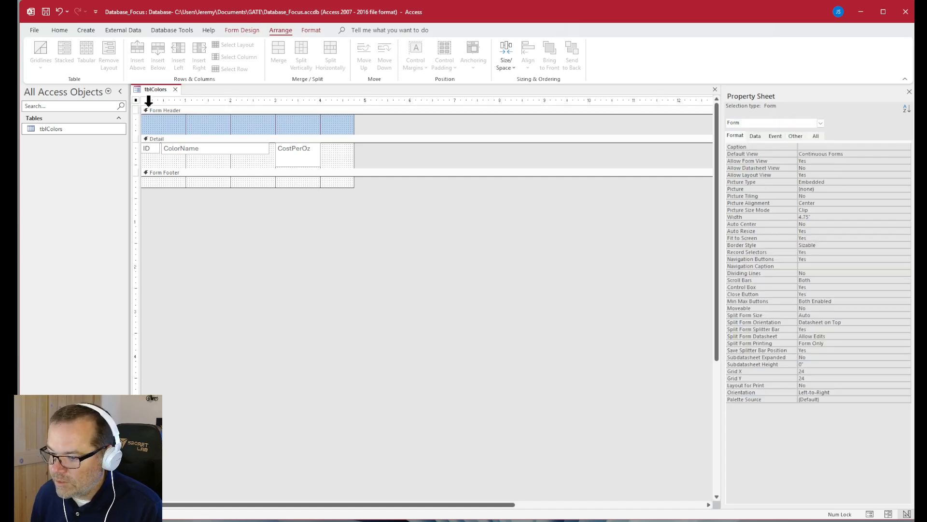
pyautogui.click(820, 123)
pyautogui.click(781, 162)
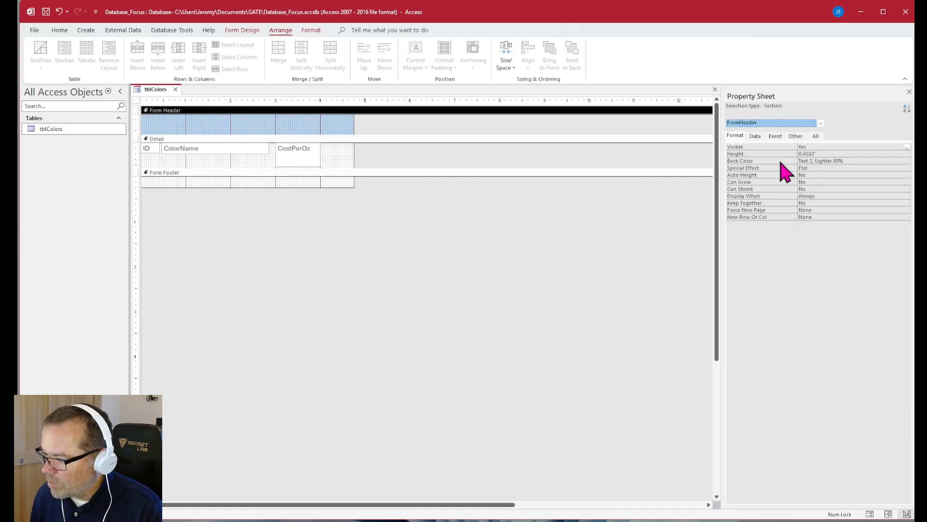
pyautogui.click(138, 98)
pyautogui.click(187, 110)
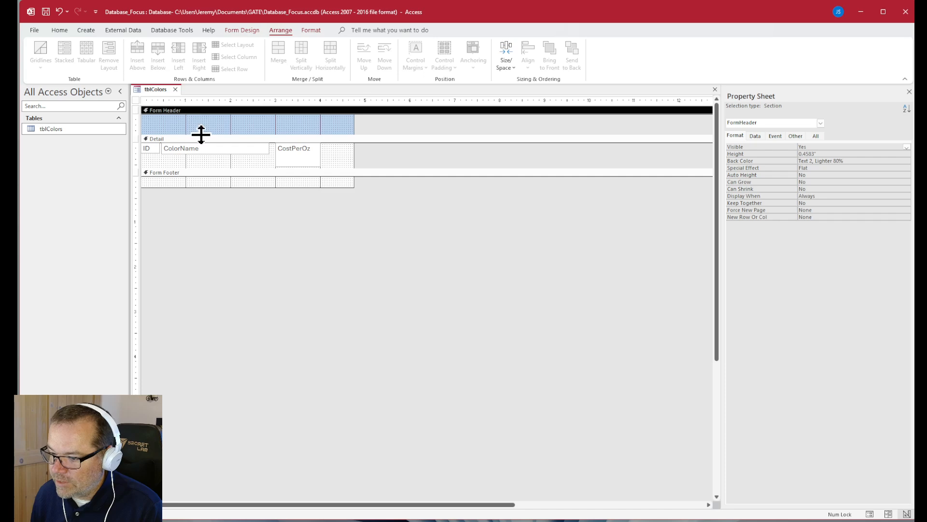
pyautogui.click(205, 139)
pyautogui.click(218, 116)
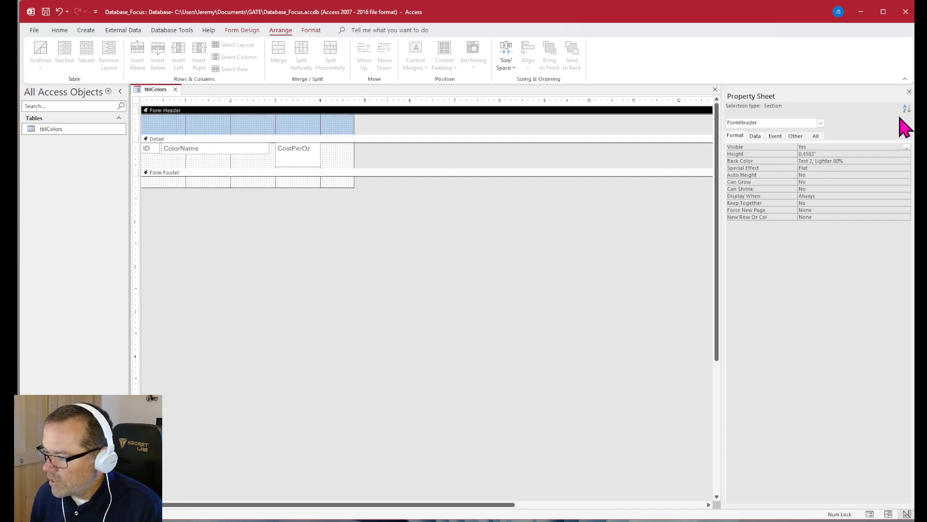
pyautogui.click(820, 123)
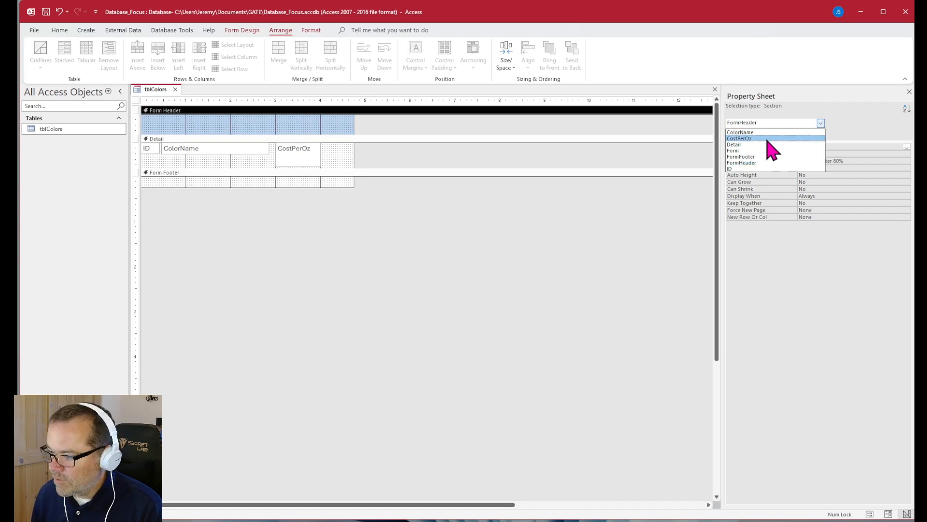
pyautogui.click(857, 123)
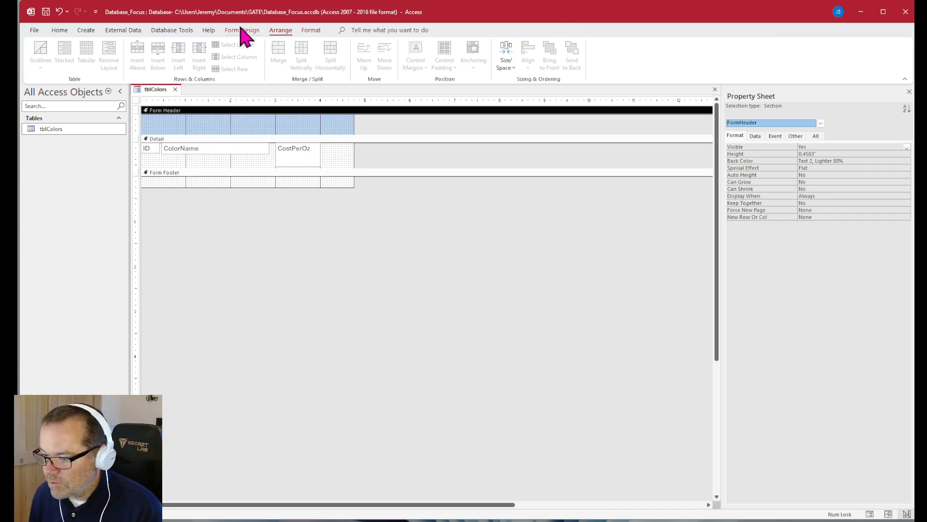
# - Increase the Form Header's height to about 0.54 inches and widen the form to about 6.6 inches
pyautogui.moveTo(226, 137); pyautogui.dragTo(226, 141)
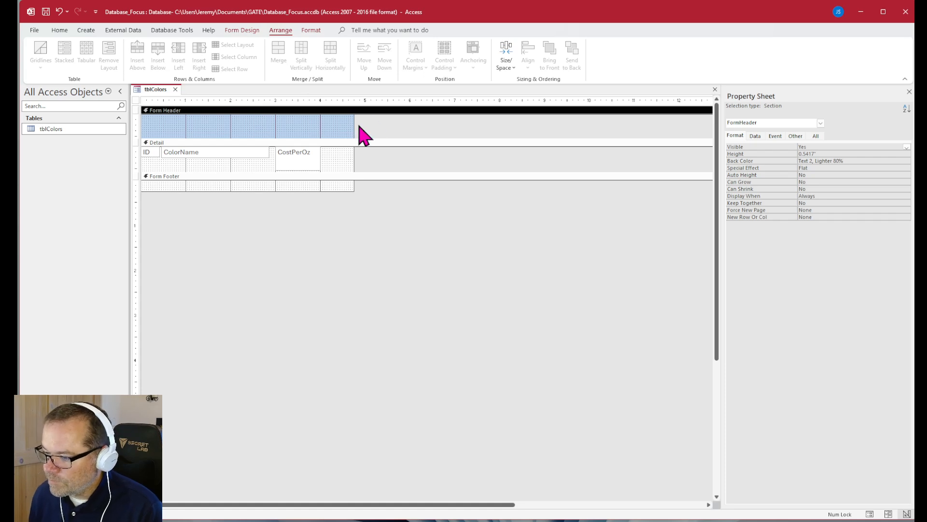
pyautogui.moveTo(354, 123); pyautogui.dragTo(437, 119)
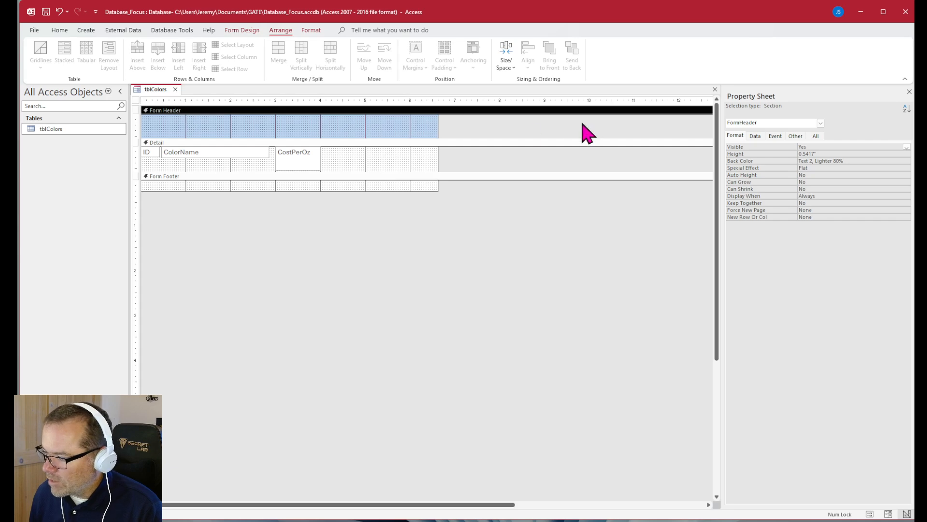
# - Set the Form Header's back color to the custom grayish blue #C5CFE3
pyautogui.click(822, 161)
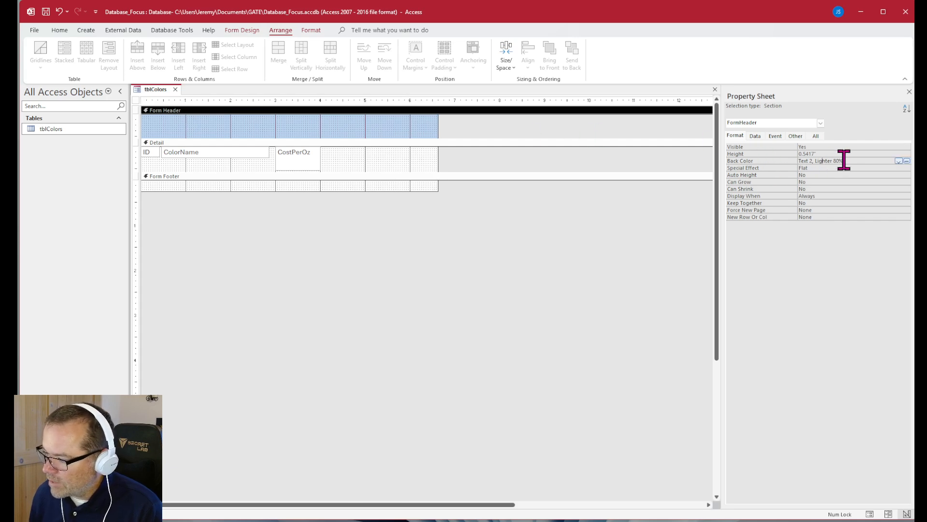
pyautogui.click(908, 161)
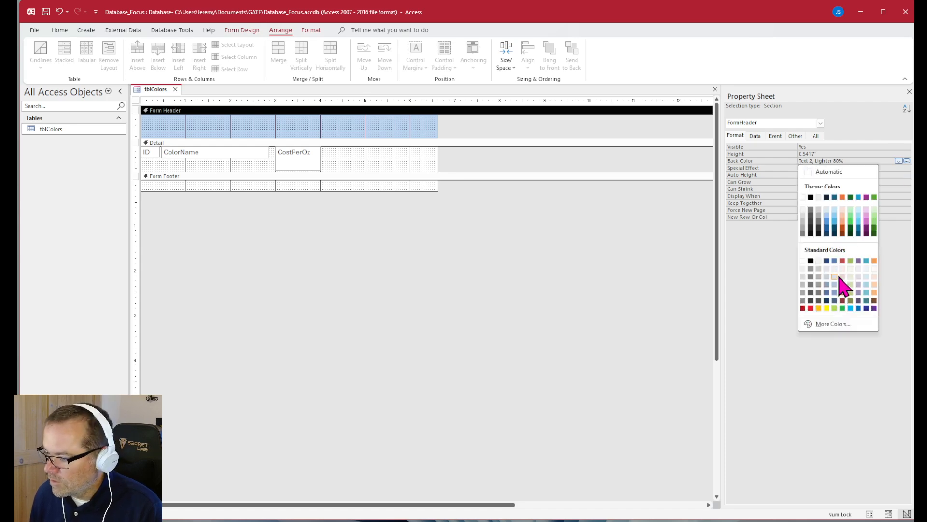
pyautogui.click(833, 324)
pyautogui.click(416, 220)
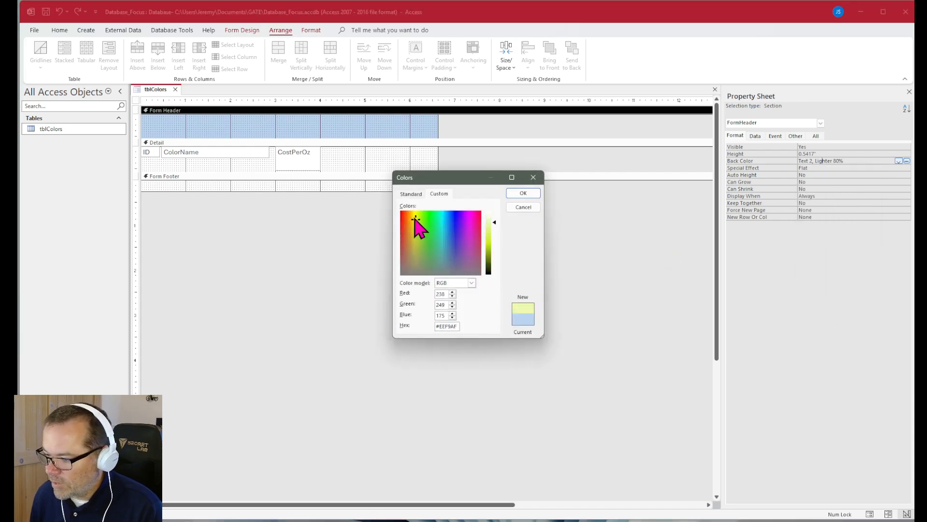
pyautogui.moveTo(415, 220); pyautogui.dragTo(453, 250)
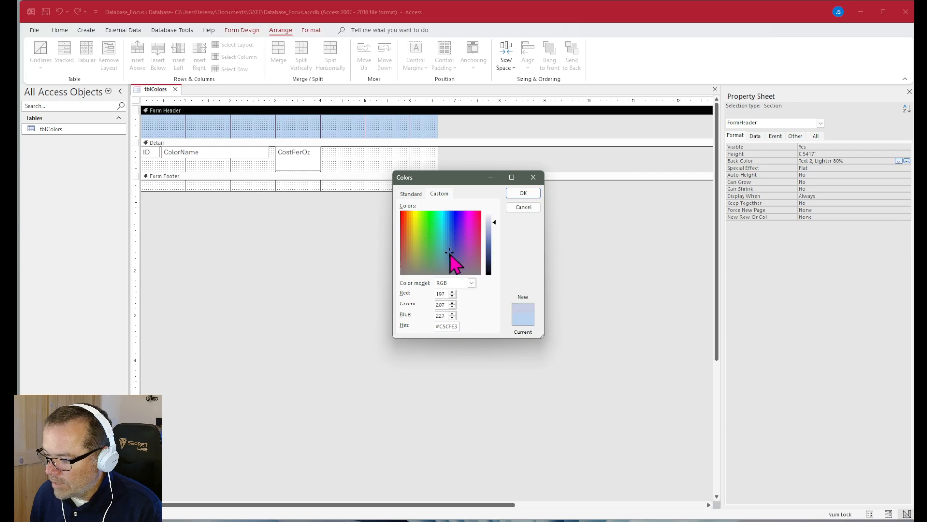
pyautogui.click(524, 194)
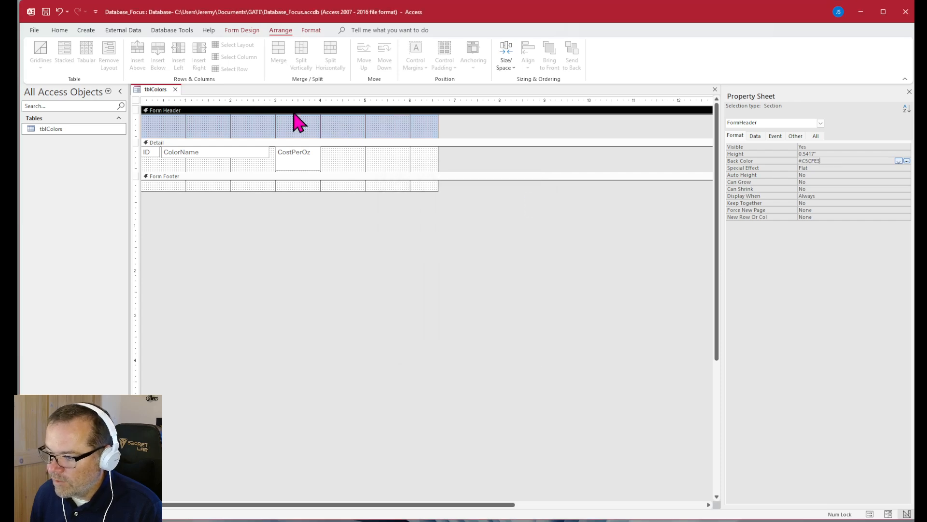
# - Increase the Form Header's height to about 0.92 inches and add a label reading "Colors" in it, about 3.6 by 0.7 inches
pyautogui.moveTo(239, 140); pyautogui.dragTo(243, 156)
pyautogui.click(247, 30)
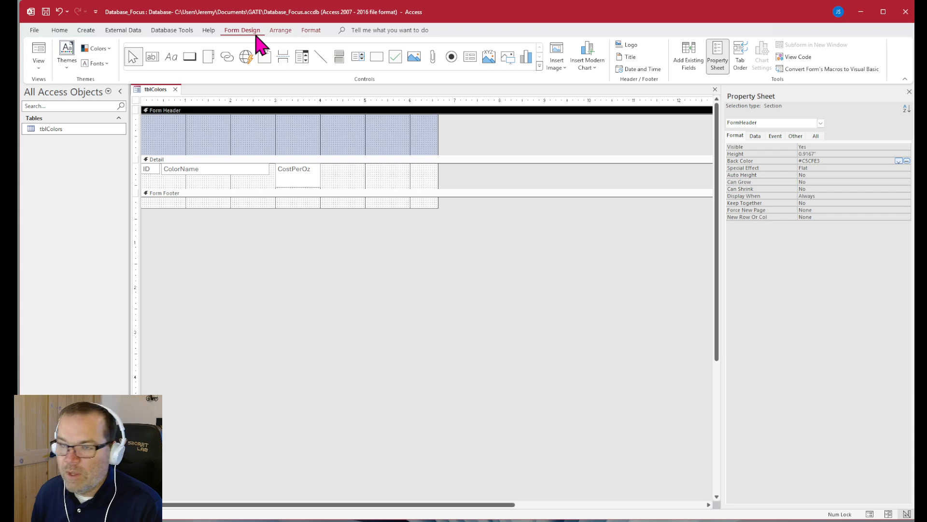
pyautogui.click(171, 56)
pyautogui.moveTo(167, 118); pyautogui.dragTo(330, 150)
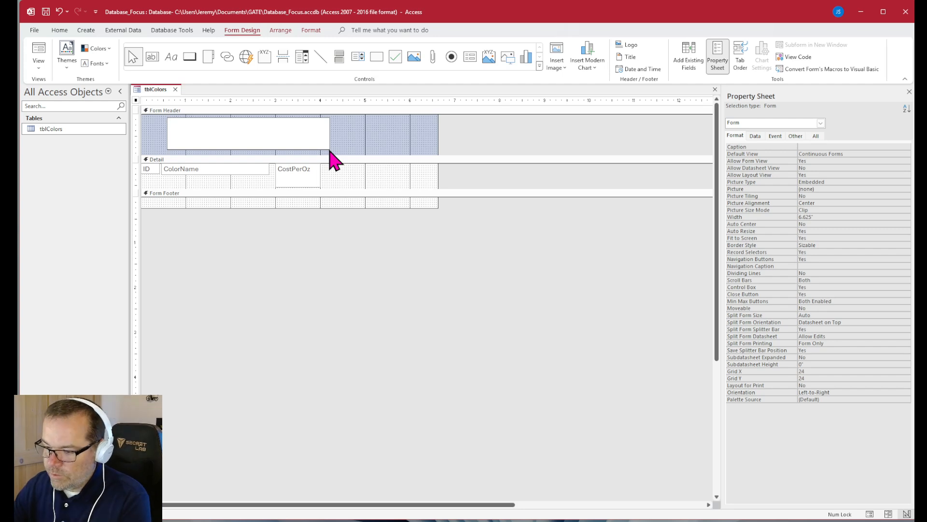
pyautogui.write('Color')
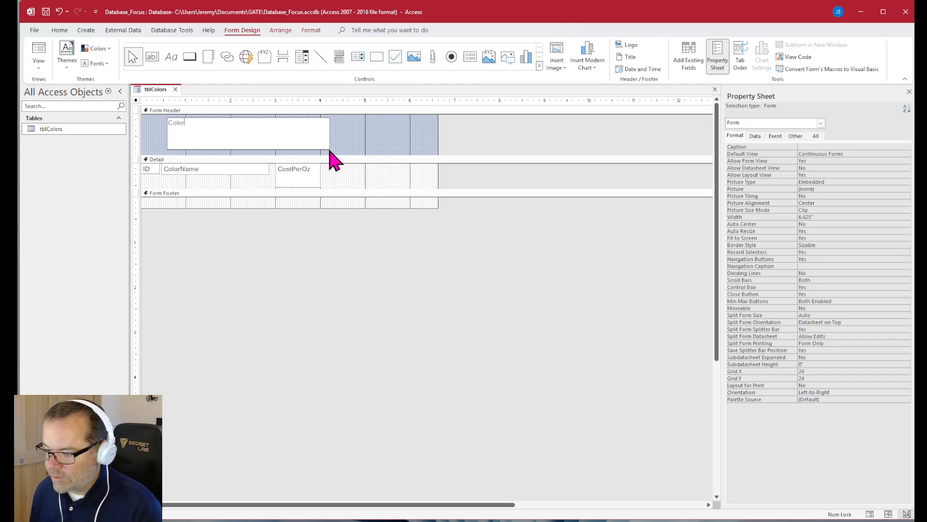
pyautogui.write('s')
pyautogui.press('Return')
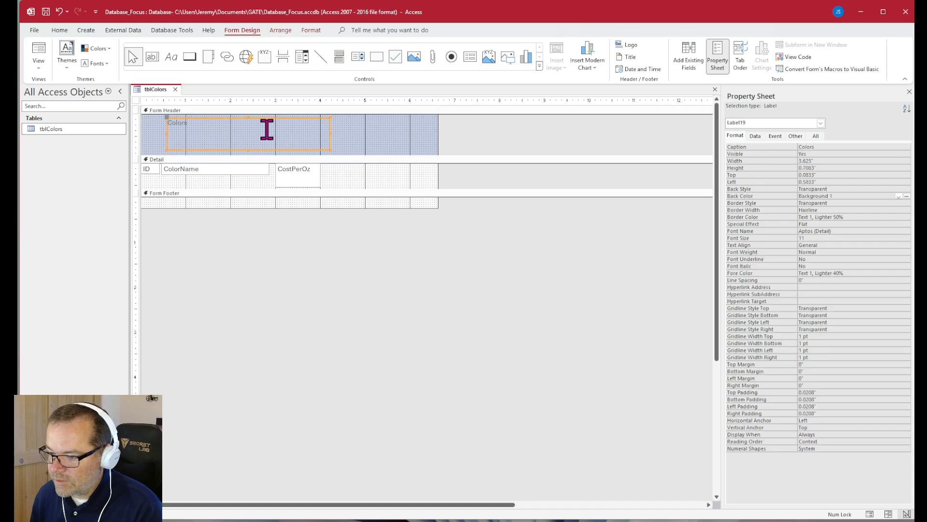
# - Format the Colors label in Bahnschrift at size 28 with the font color Text 1, Lighter 5%
pyautogui.click(311, 31)
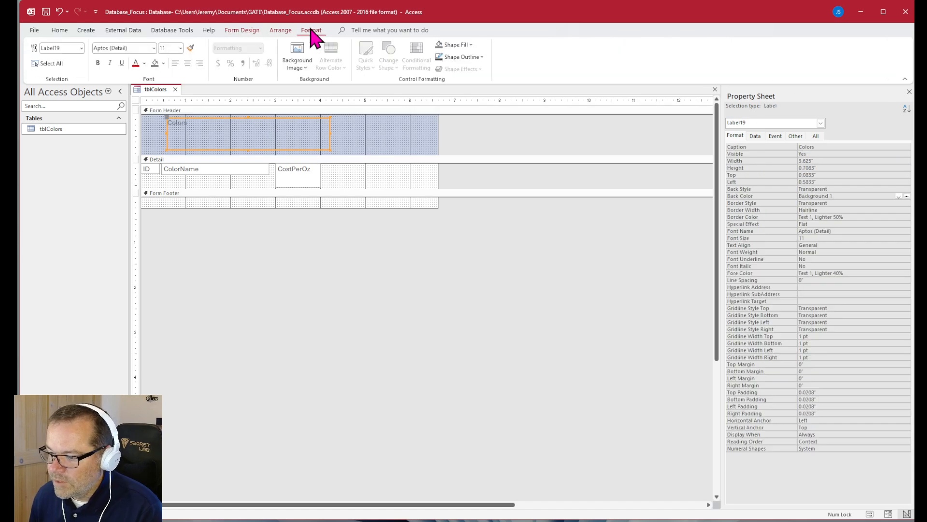
pyautogui.click(153, 48)
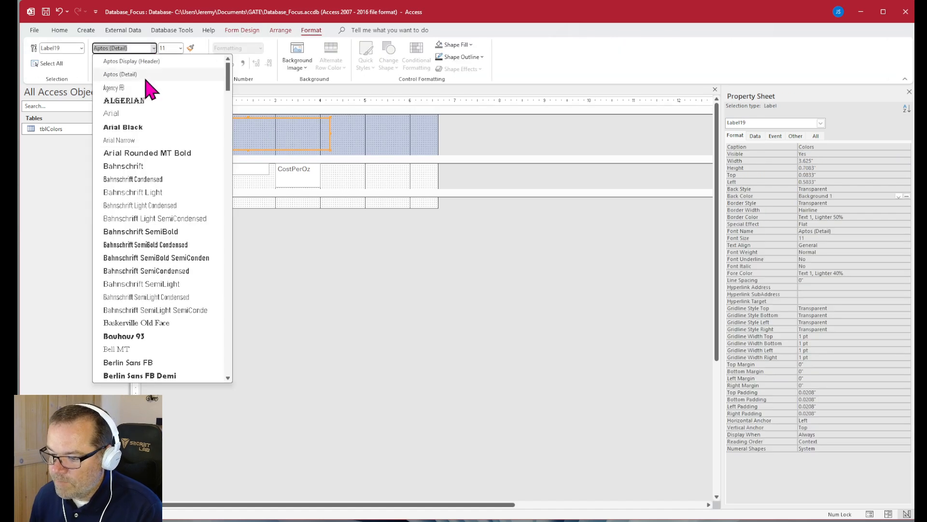
pyautogui.click(145, 166)
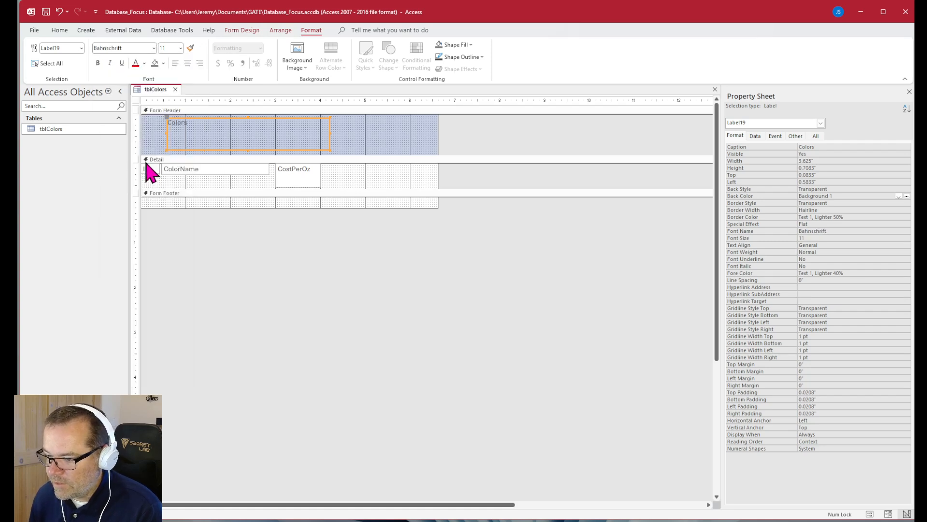
pyautogui.click(180, 48)
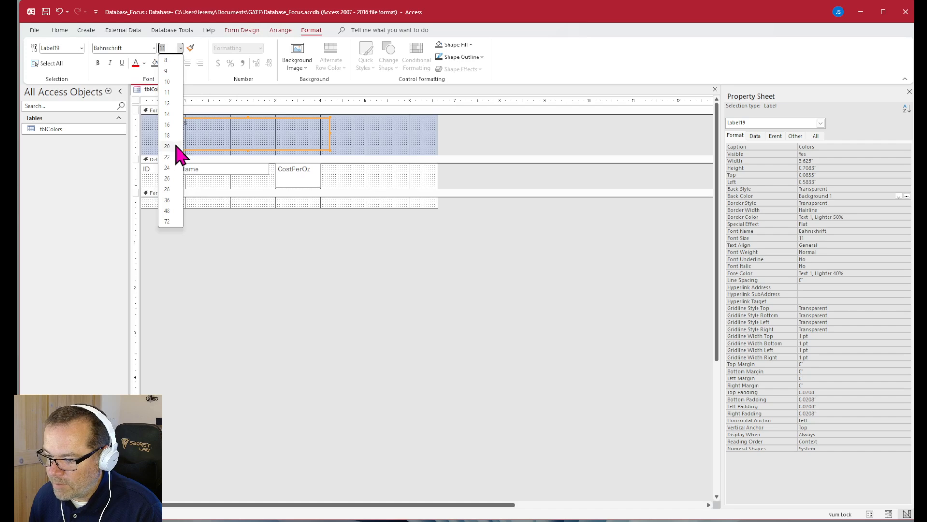
pyautogui.click(175, 146)
pyautogui.click(181, 48)
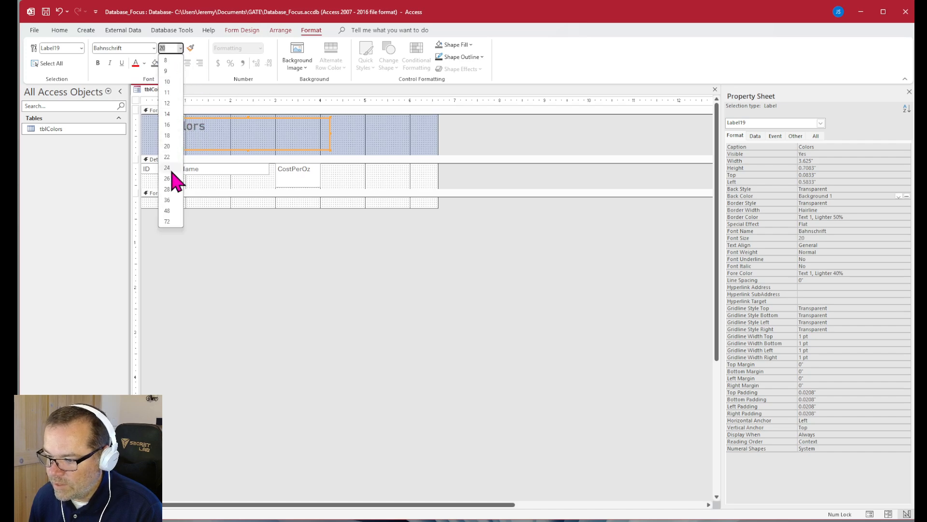
pyautogui.click(169, 189)
pyautogui.click(145, 64)
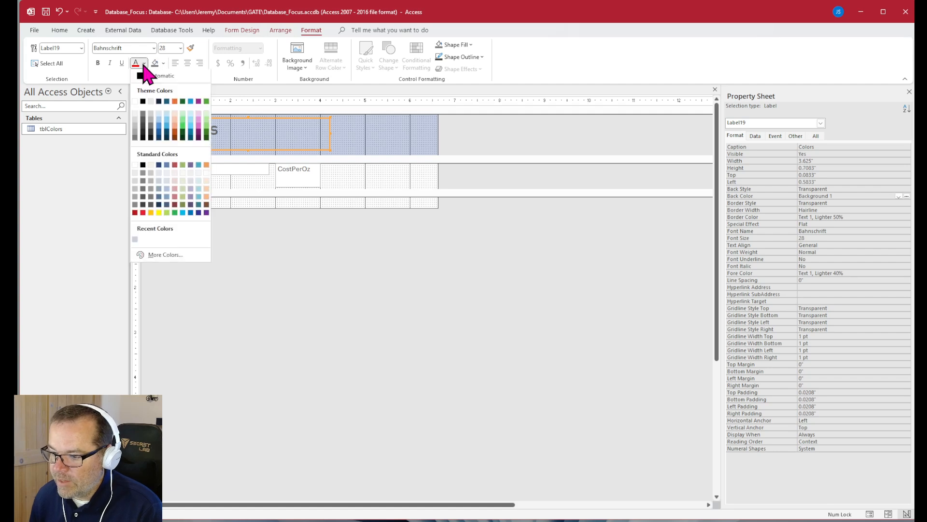
pyautogui.click(144, 141)
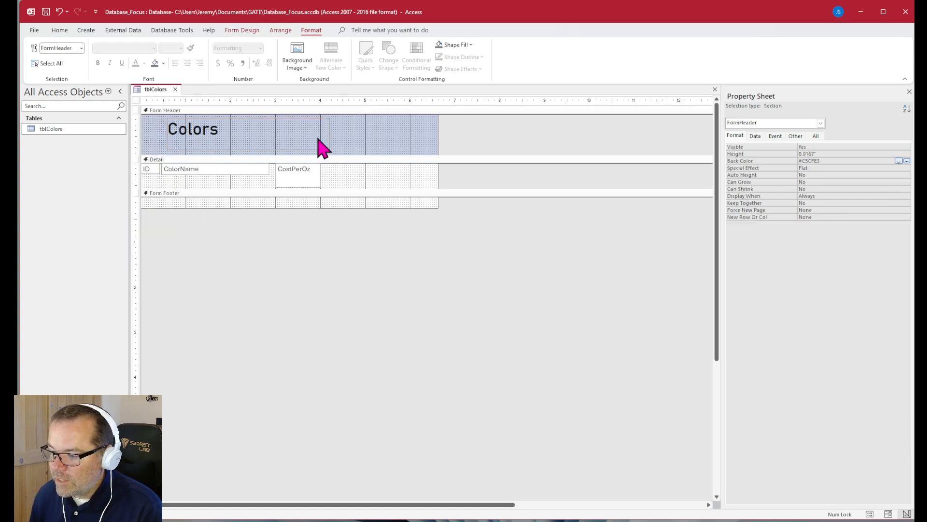
# - Move the Colors label to about 0.04 inches from the left edge of the Form Header
pyautogui.moveTo(266, 118); pyautogui.dragTo(242, 120)
pyautogui.click(355, 147)
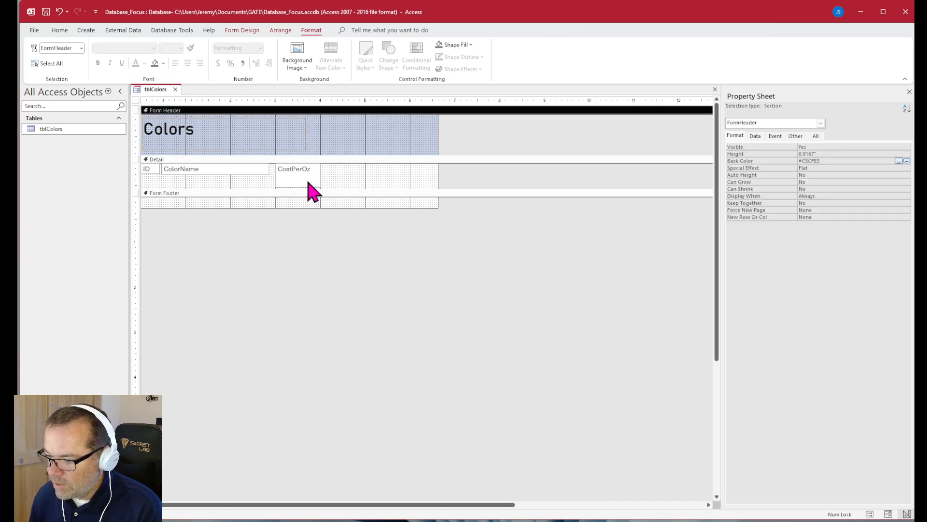
# - Preview the form with its records in Form View, return to Design View and select the Colors label
pyautogui.click(869, 514)
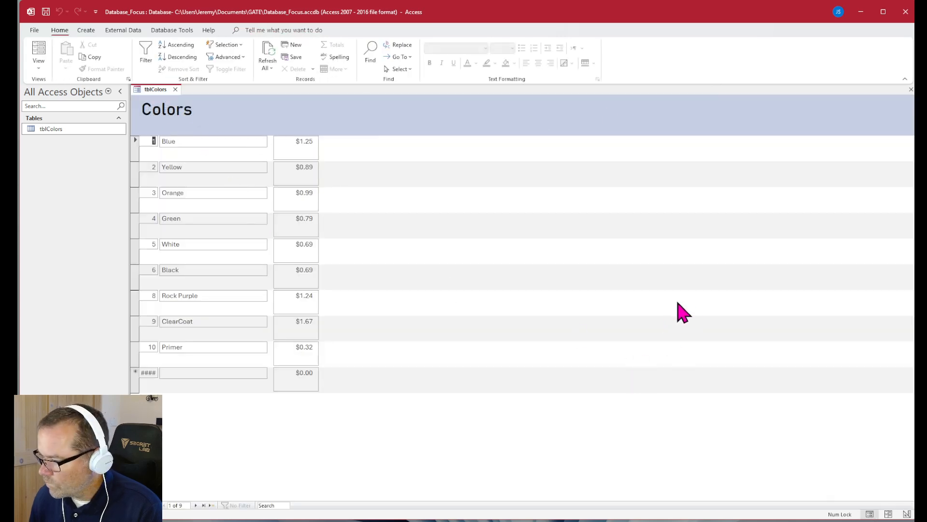
pyautogui.click(907, 514)
pyautogui.click(268, 128)
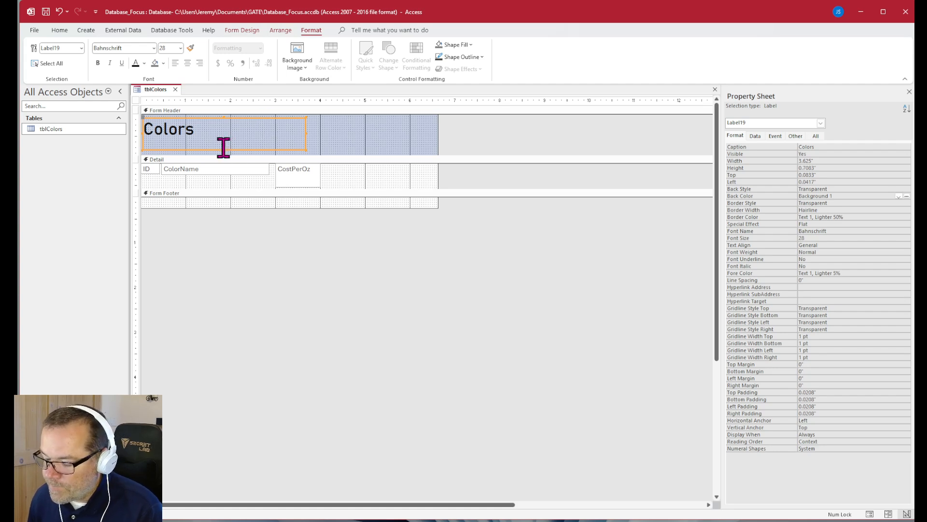
# - Reduce the Colors label's height to about 0.58 inches and check the format properties of the form and its Form Header
pyautogui.moveTo(223, 148); pyautogui.dragTo(221, 143)
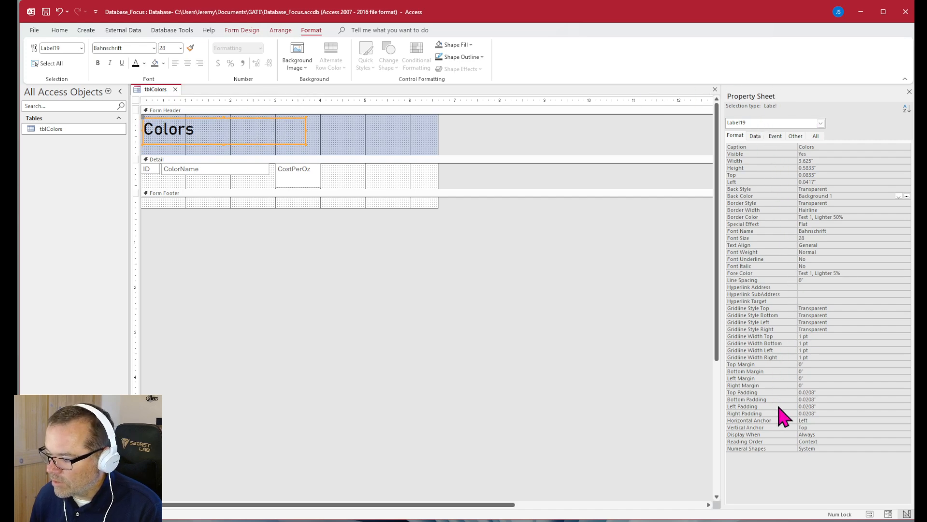
pyautogui.click(137, 100)
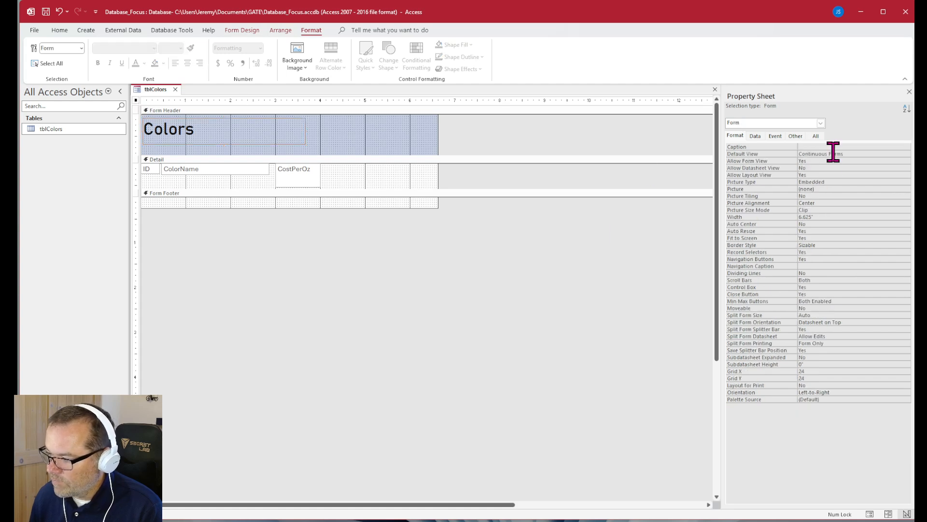
pyautogui.click(191, 110)
pyautogui.click(267, 121)
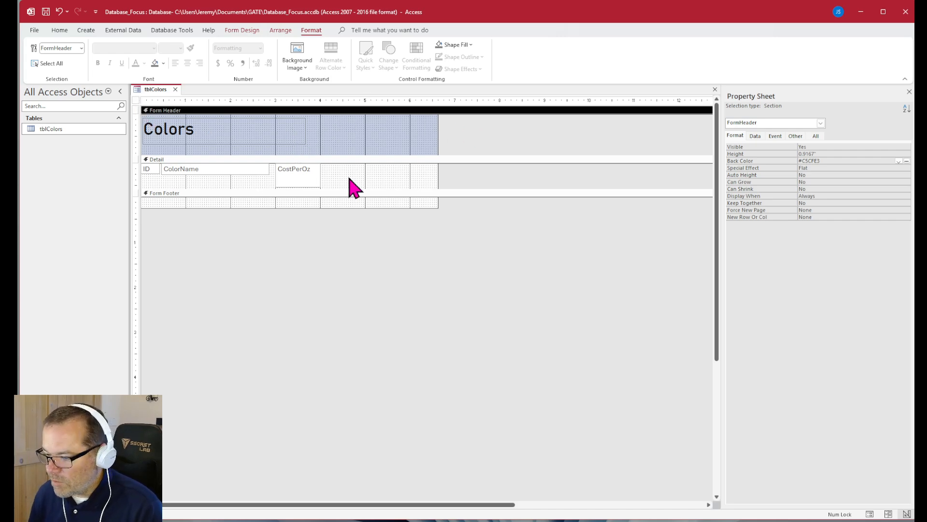
# - Shorten the CostPerOz text box to about 0.33 inches high and set the ColorName text box's font size to 20
pyautogui.click(313, 182)
pyautogui.moveTo(296, 185); pyautogui.dragTo(297, 178)
pyautogui.click(244, 171)
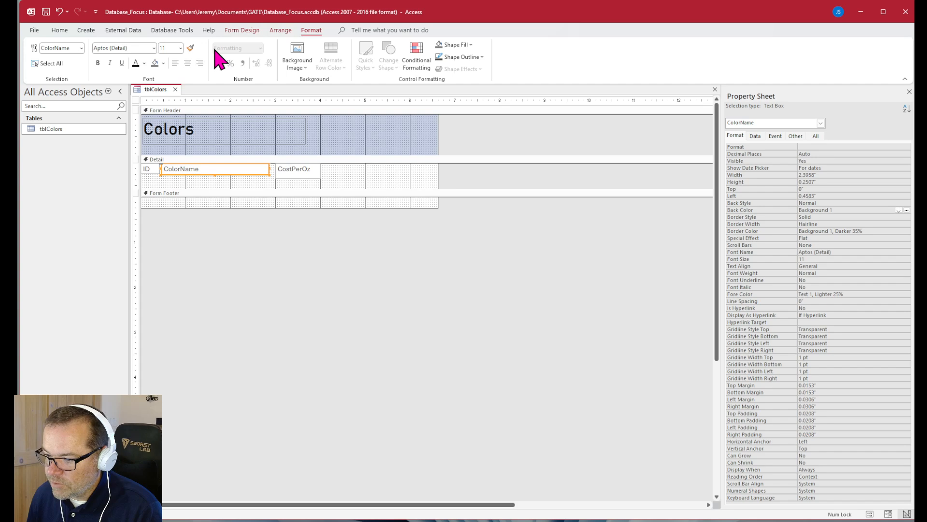
pyautogui.click(181, 48)
pyautogui.click(167, 146)
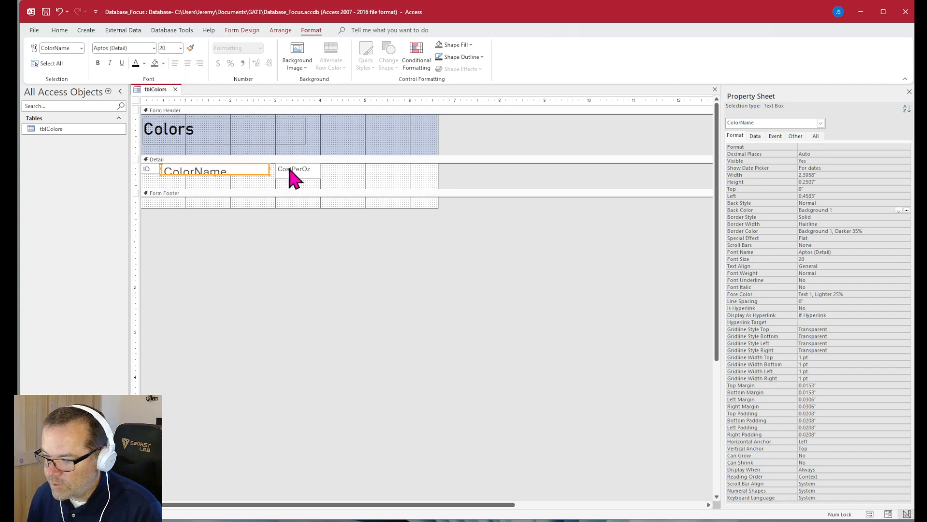
# - Make the ColorName text box taller to fit its text and extend CostPerOz to about 1.4 inches wide, starting about 2.9 inches from the left edge
pyautogui.moveTo(291, 178); pyautogui.dragTo(328, 164)
pyautogui.moveTo(241, 169); pyautogui.dragTo(216, 180)
pyautogui.click(256, 169)
pyautogui.click(269, 178)
pyautogui.moveTo(330, 170)
pyautogui.mouseDown()
pyautogui.moveTo(286, 170)
pyautogui.moveTo(333, 170)
pyautogui.mouseUp()
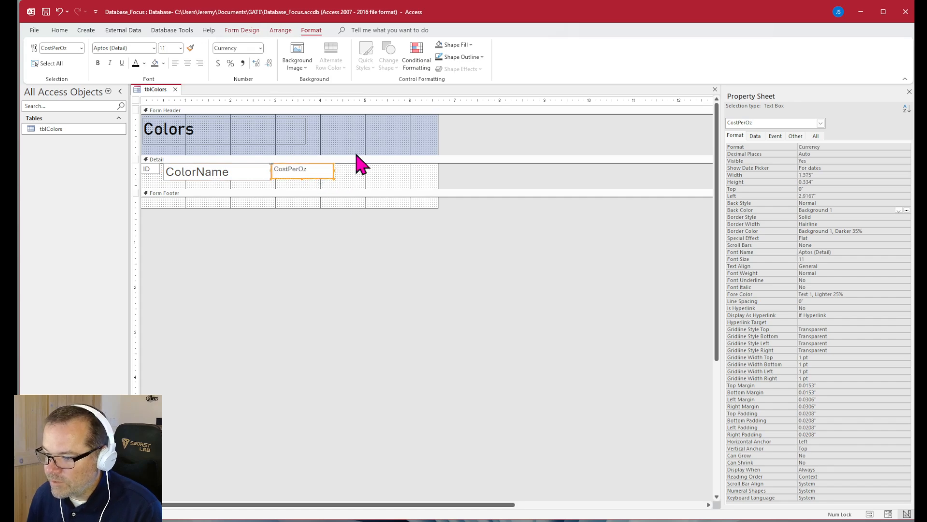
# - Right-align the CostPerOz text box and set its font size to 20
pyautogui.click(200, 63)
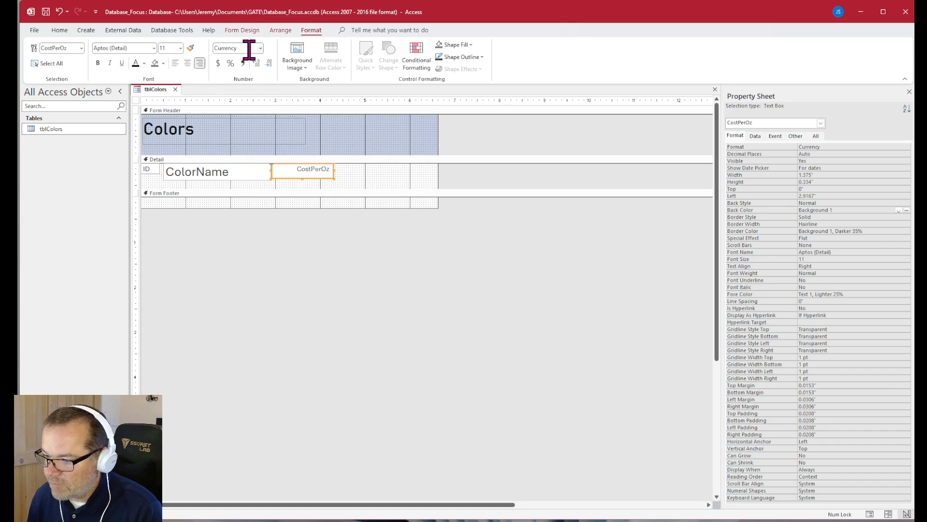
pyautogui.click(180, 48)
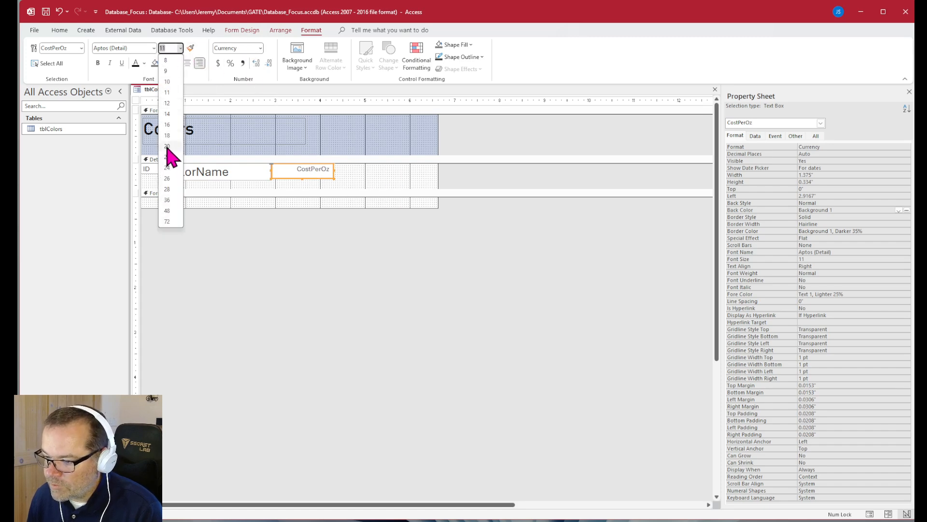
pyautogui.click(168, 145)
# - Enlarge the CostPerOz text box to about 1.58 by 0.38 inches and adjust its position beside ColorName
pyautogui.moveTo(303, 177); pyautogui.dragTo(342, 171)
pyautogui.click(333, 178)
pyautogui.click(383, 174)
pyautogui.click(335, 176)
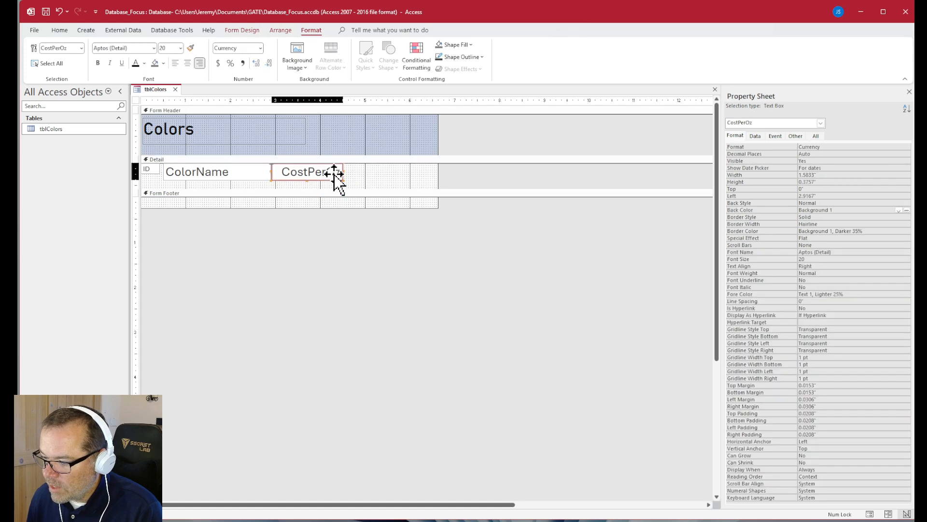
pyautogui.click(338, 174)
pyautogui.click(377, 179)
# - Preview the records in Form View and reduce the Detail section's height to about 0.38 inches in Design View
pyautogui.click(868, 513)
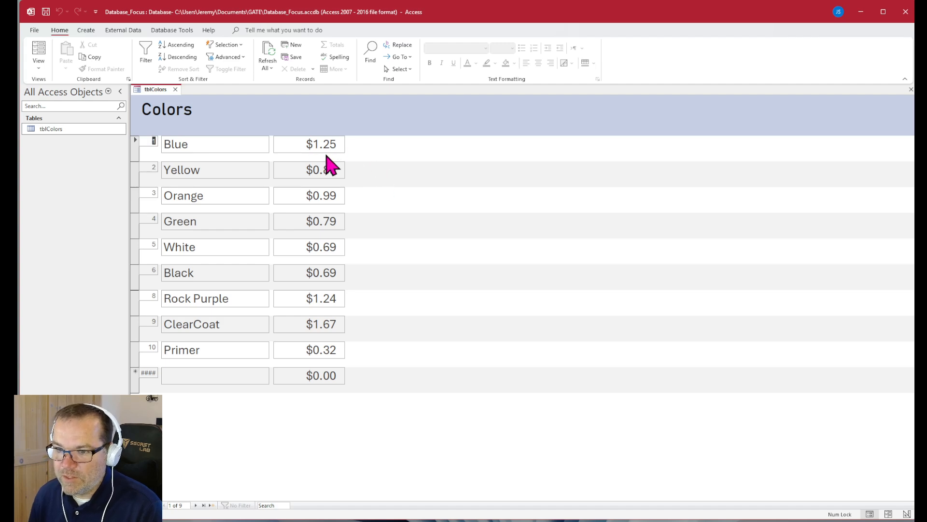
pyautogui.click(907, 513)
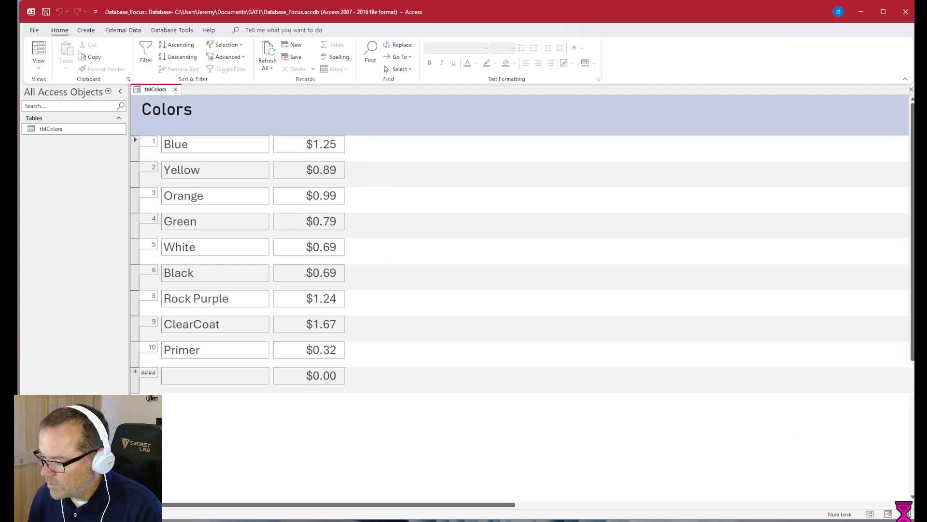
pyautogui.moveTo(274, 176); pyautogui.dragTo(266, 155)
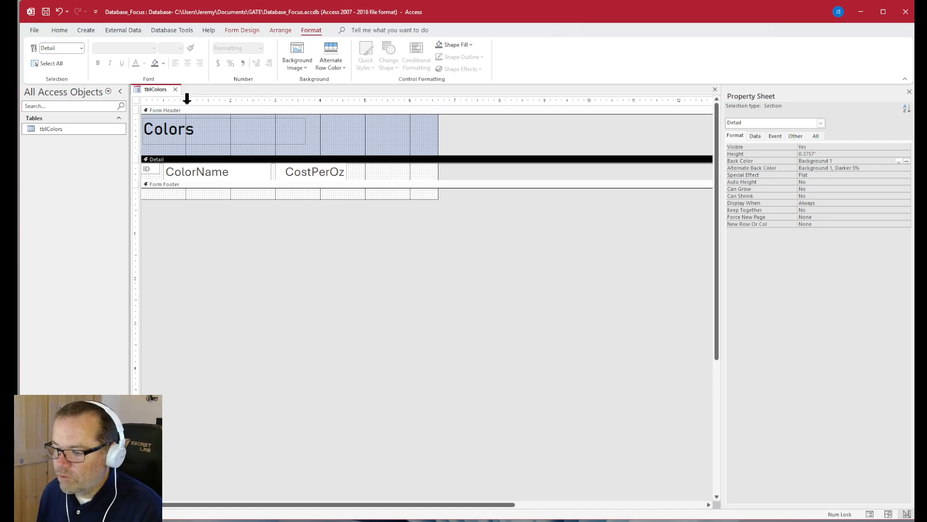
# - Review the form and Detail section properties in Design View and compare them with the record rows in Form View
pyautogui.click(136, 101)
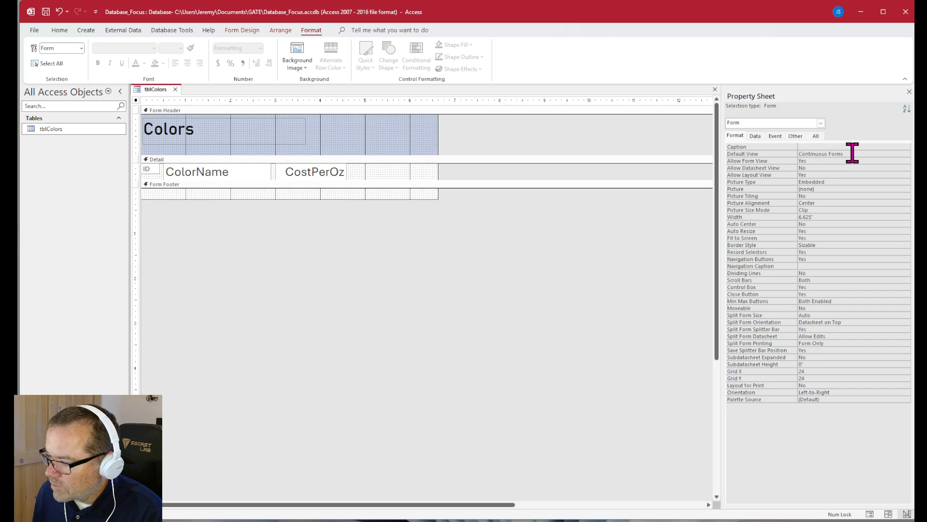
pyautogui.click(869, 514)
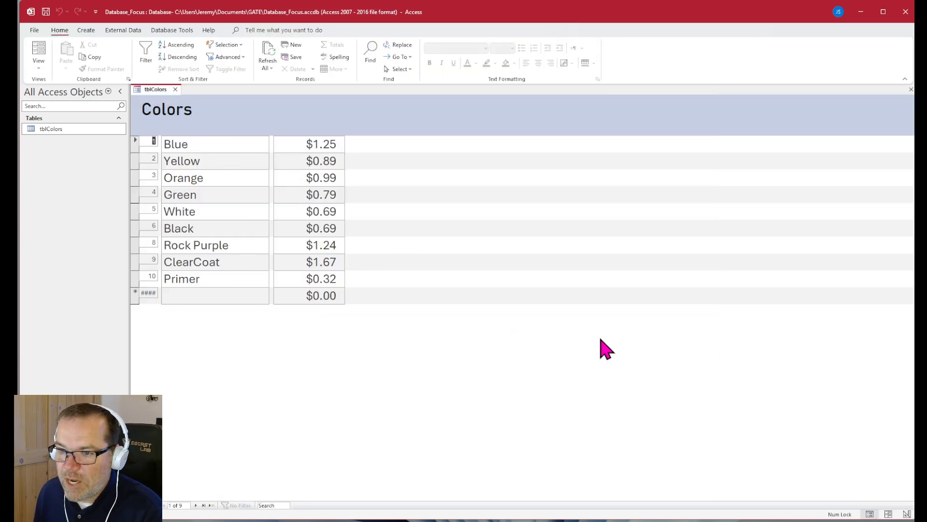
pyautogui.click(908, 515)
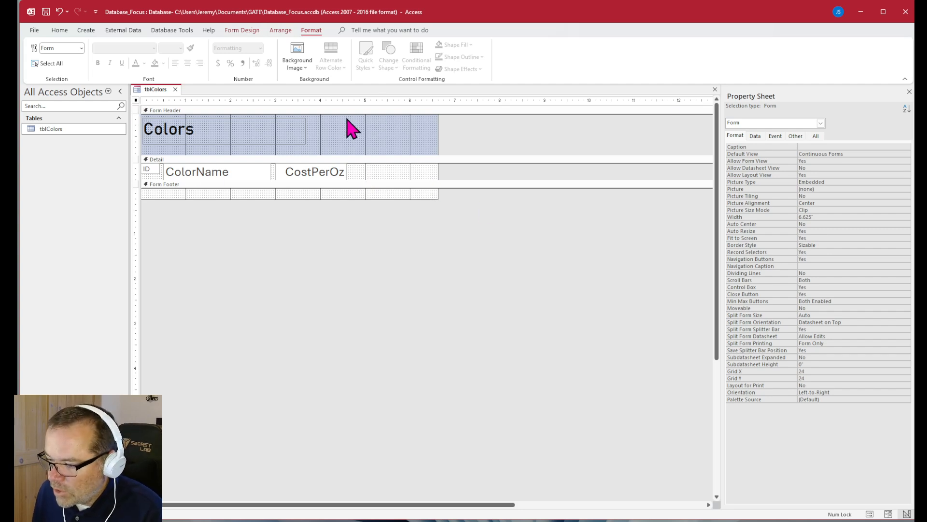
pyautogui.click(393, 172)
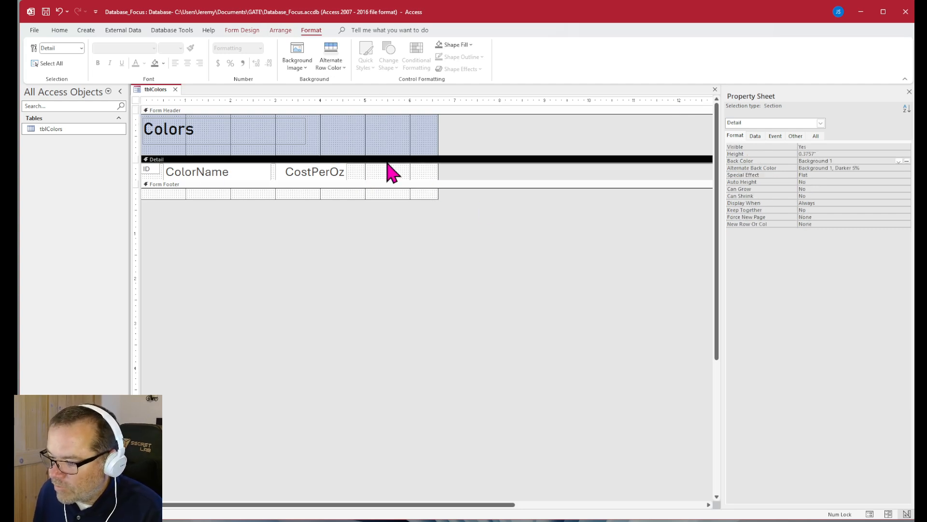
pyautogui.click(872, 515)
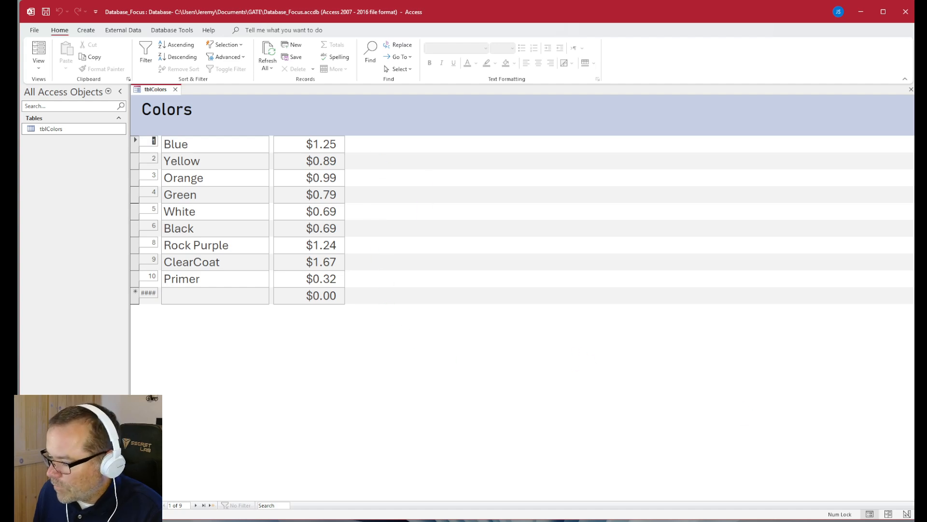
pyautogui.click(906, 514)
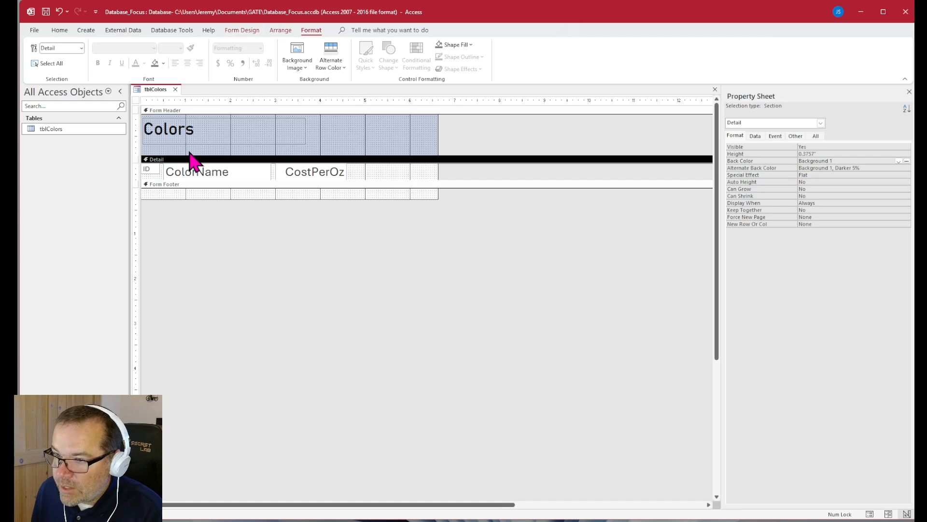
# - Slightly reduce the Form Header's height and set the Detail section's Alternate Back Color to Background 1
pyautogui.click(137, 98)
pyautogui.moveTo(175, 154); pyautogui.dragTo(176, 152)
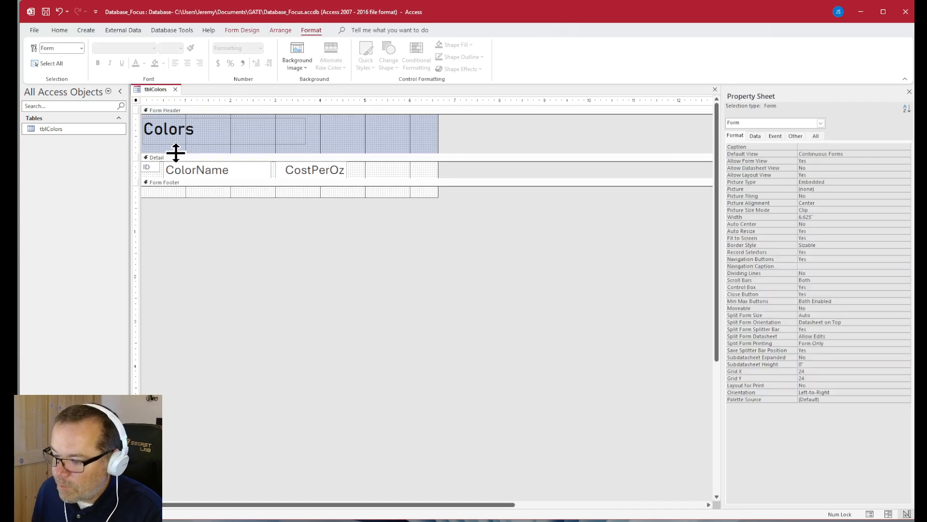
pyautogui.click(176, 160)
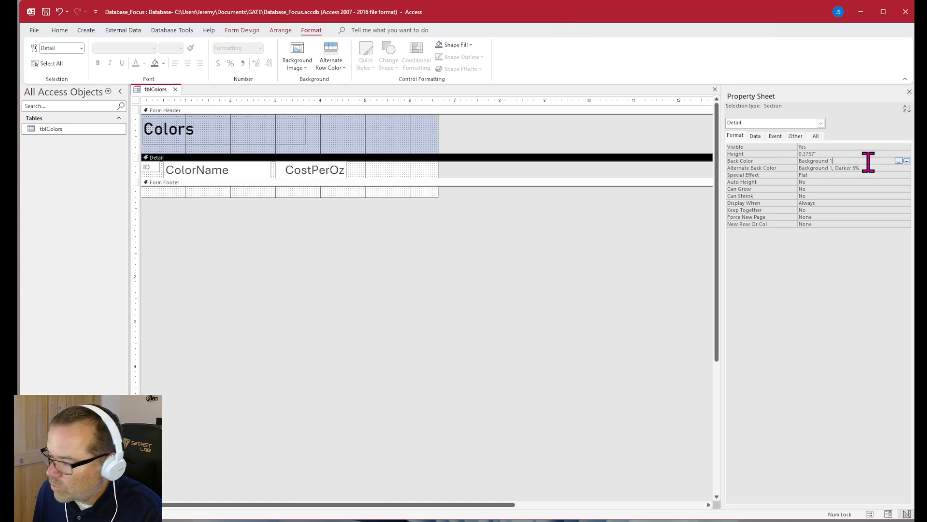
pyautogui.click(878, 169)
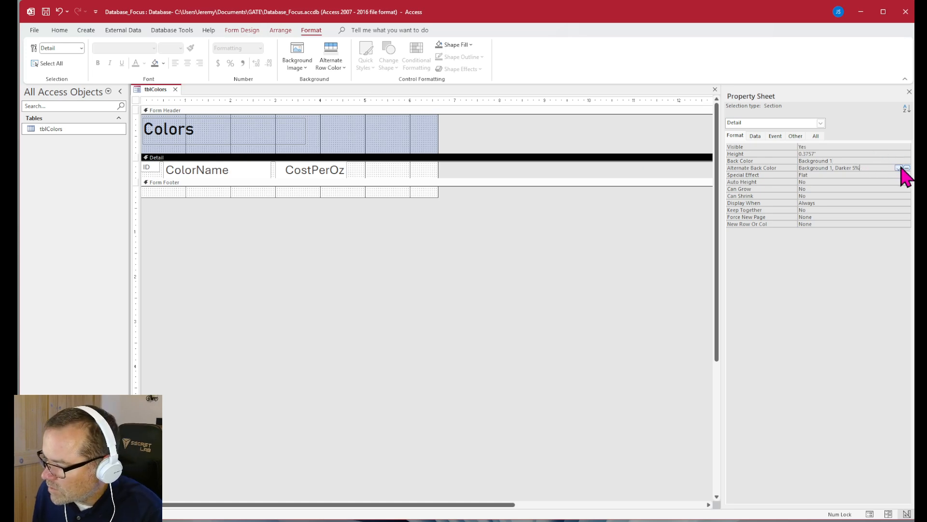
pyautogui.click(907, 168)
pyautogui.click(803, 203)
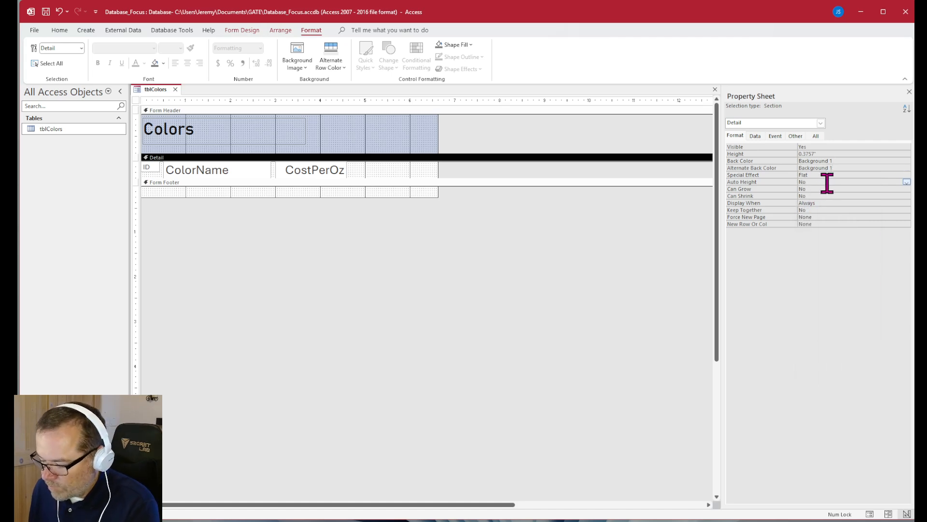
# - Save the form as frmColorList and preview its records in Form View
pyautogui.hotkey('ctrl', 's')
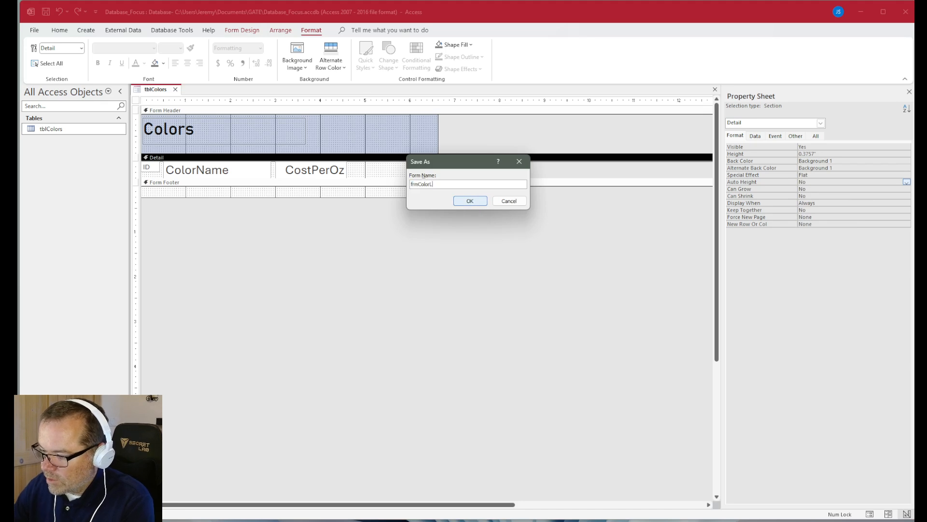
pyautogui.click(466, 203)
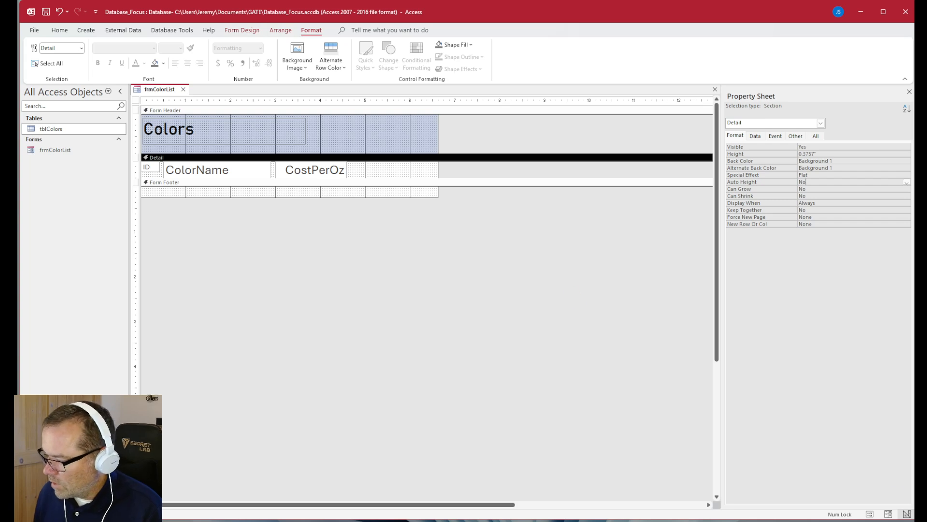
pyautogui.click(869, 514)
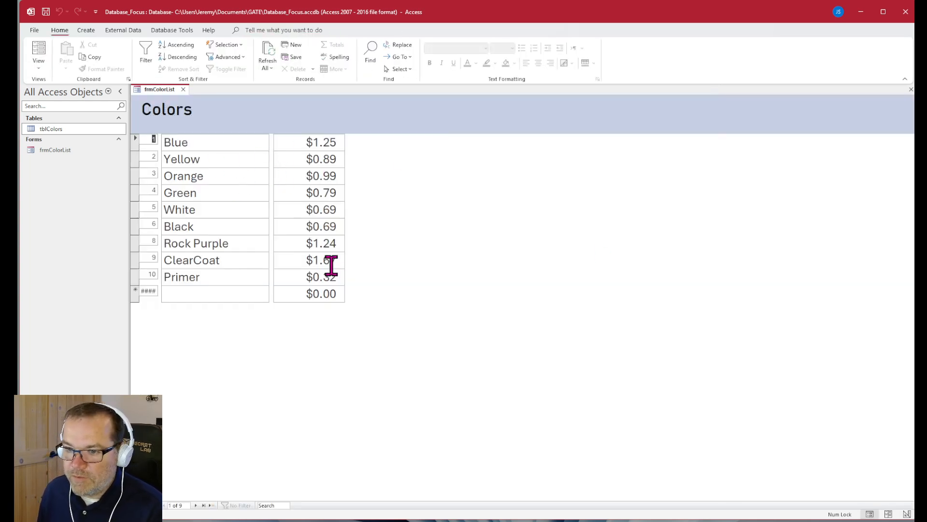
# - Examine the form's data properties in Design View and return to Form View
pyautogui.click(907, 513)
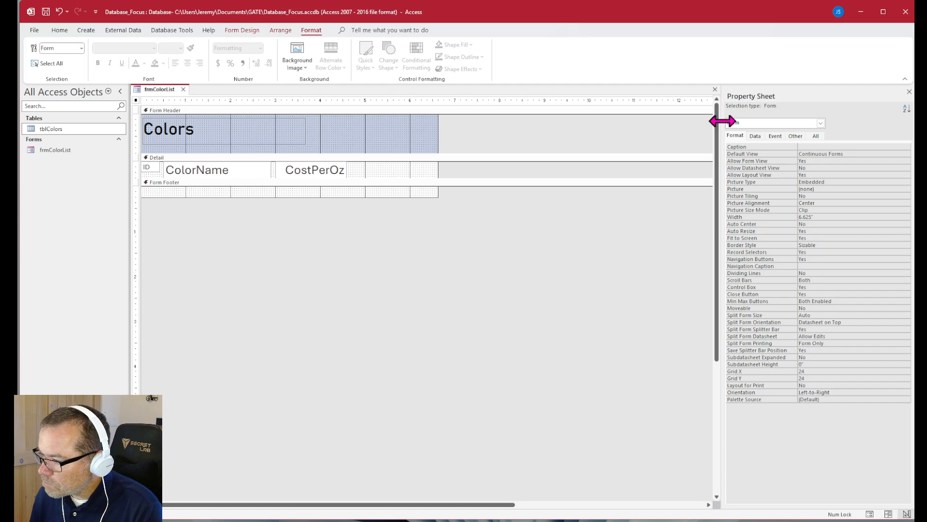
pyautogui.click(755, 136)
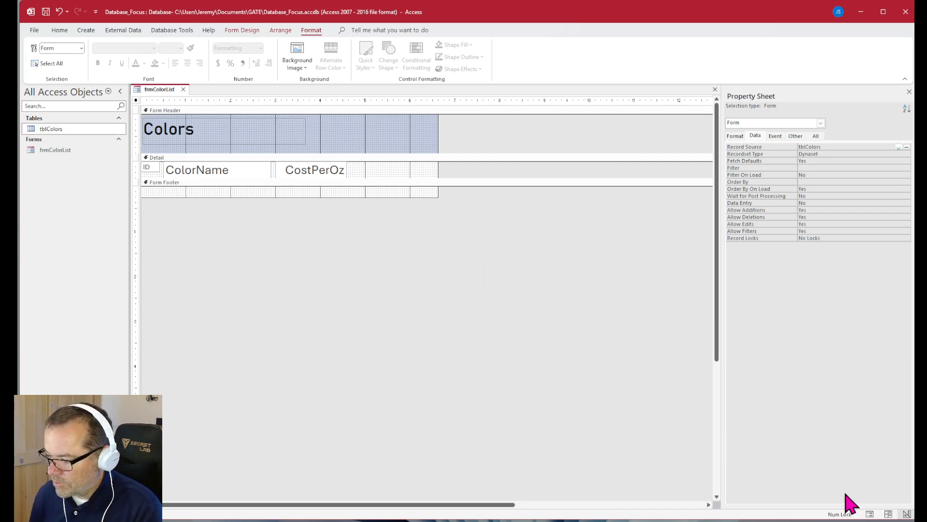
pyautogui.click(870, 514)
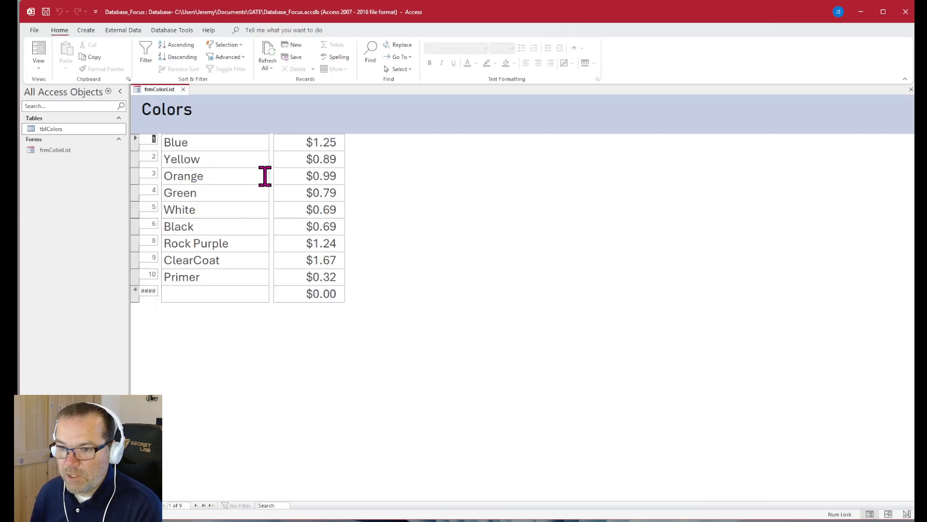
# - Try deleting the Green record, decline the deletion, and select part of its color name
pyautogui.click(235, 200)
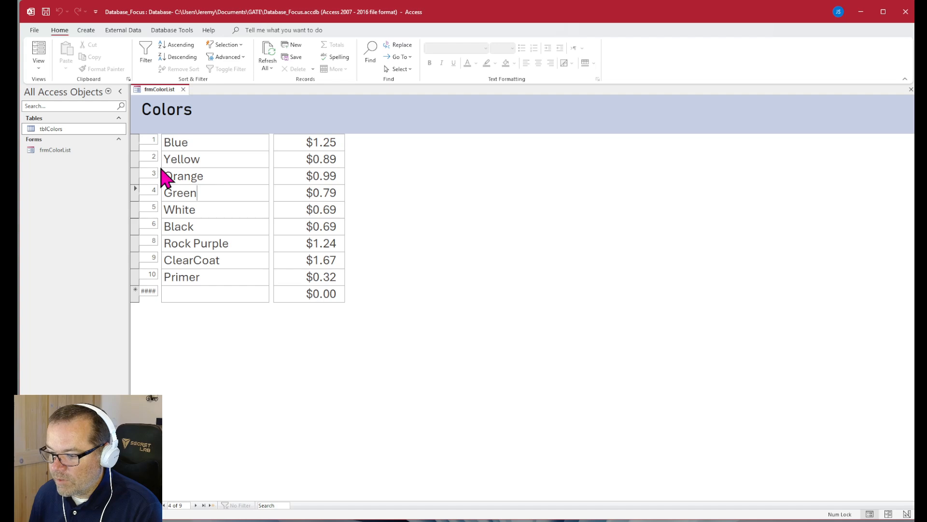
pyautogui.click(135, 198)
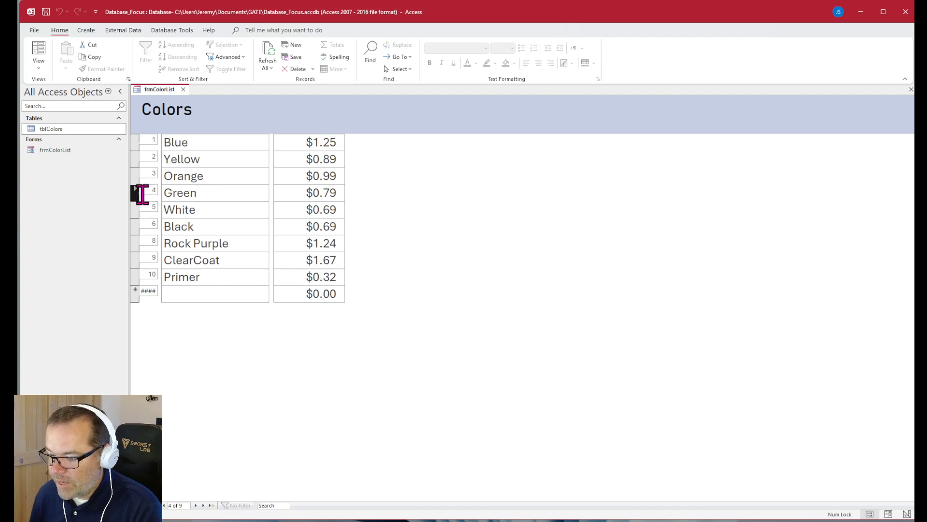
pyautogui.press('Delete')
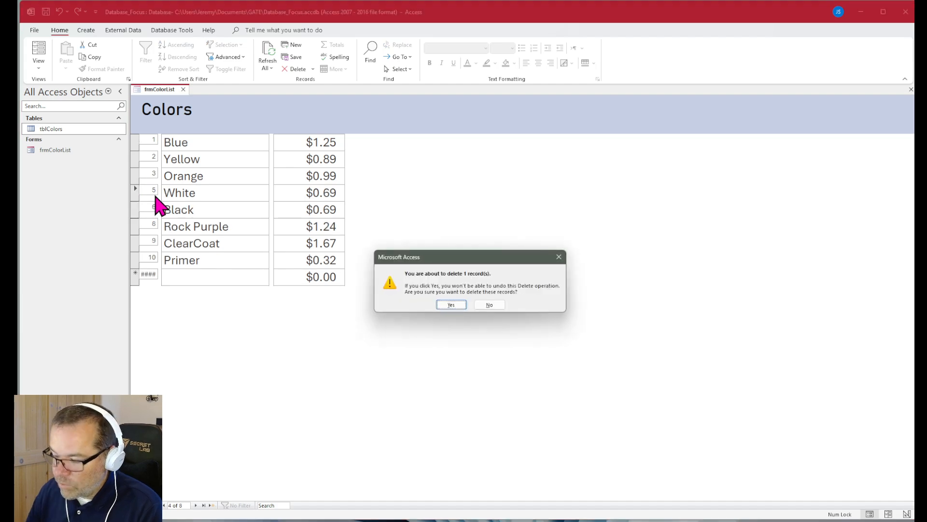
pyautogui.click(489, 305)
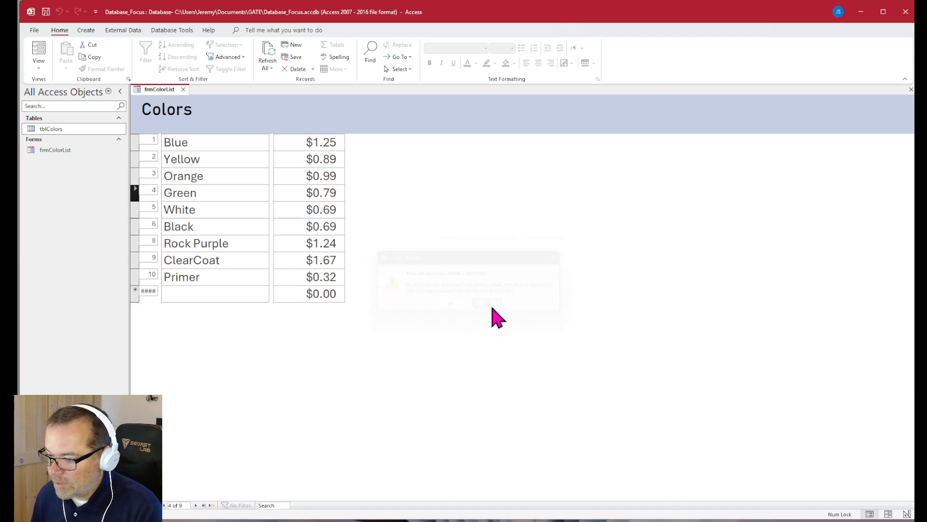
pyautogui.moveTo(184, 198); pyautogui.dragTo(189, 198)
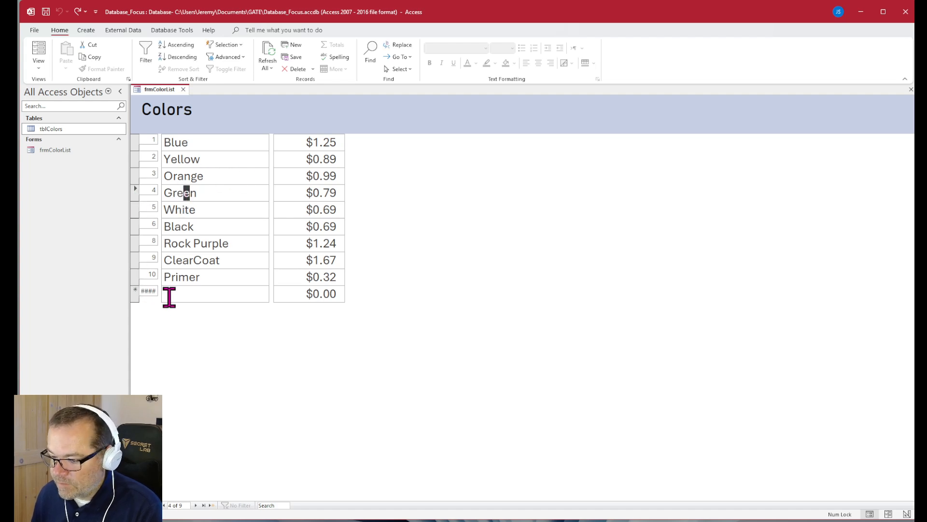
# - Delete the ID field from the form's Detail section in Design View and preview the records in Form View
pyautogui.click(905, 514)
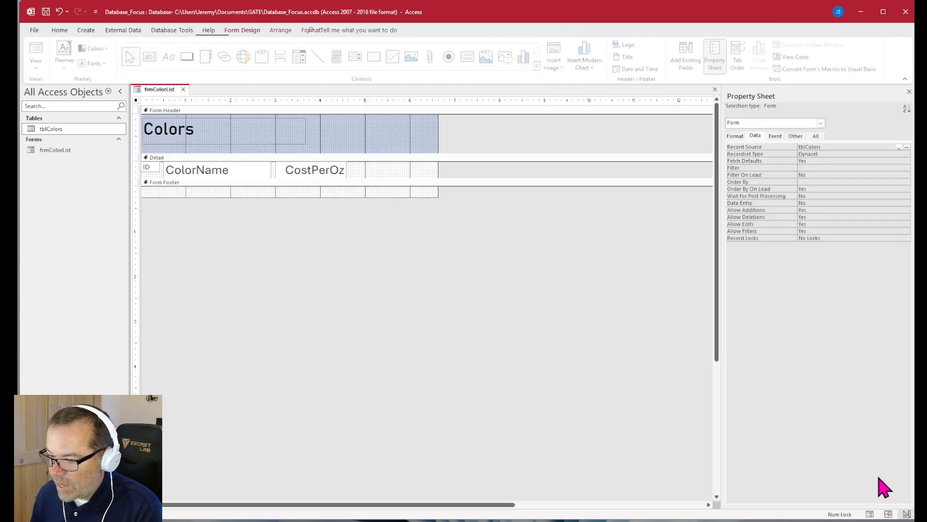
pyautogui.click(151, 168)
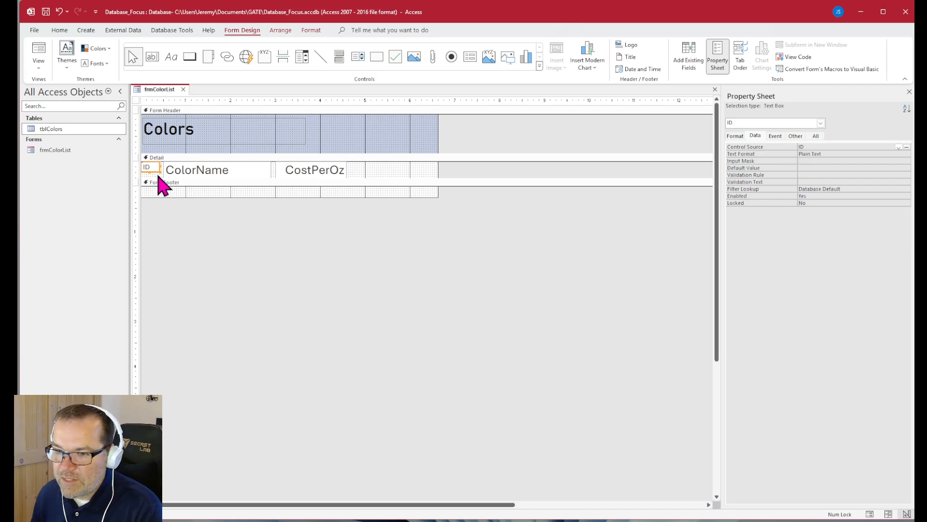
pyautogui.press('Delete')
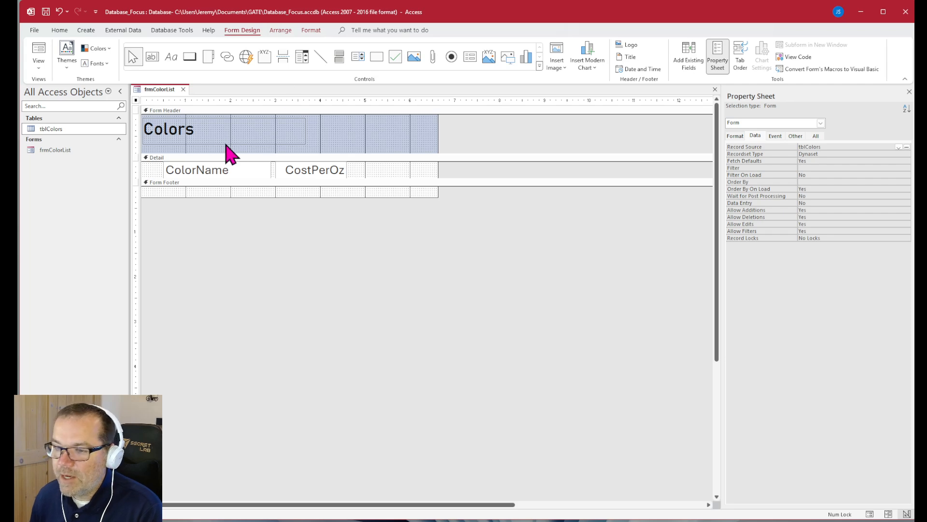
pyautogui.click(869, 514)
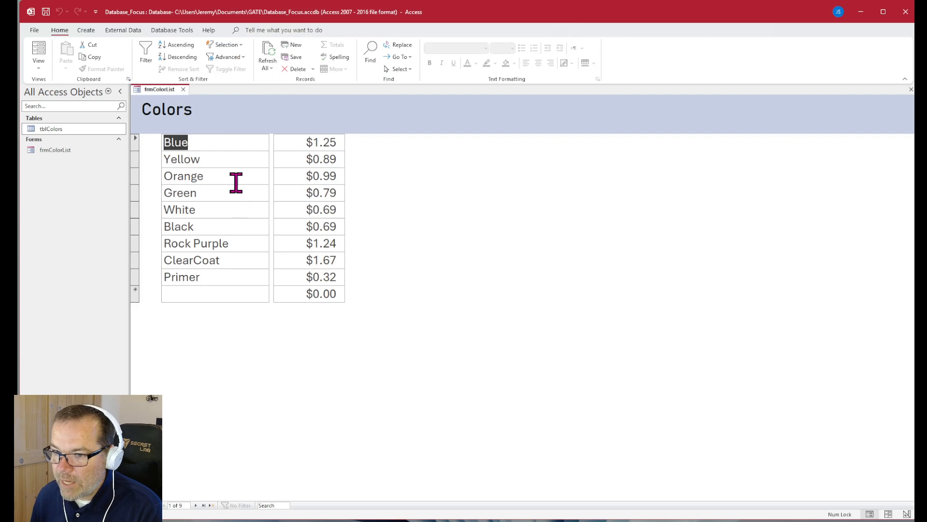
pyautogui.click(907, 514)
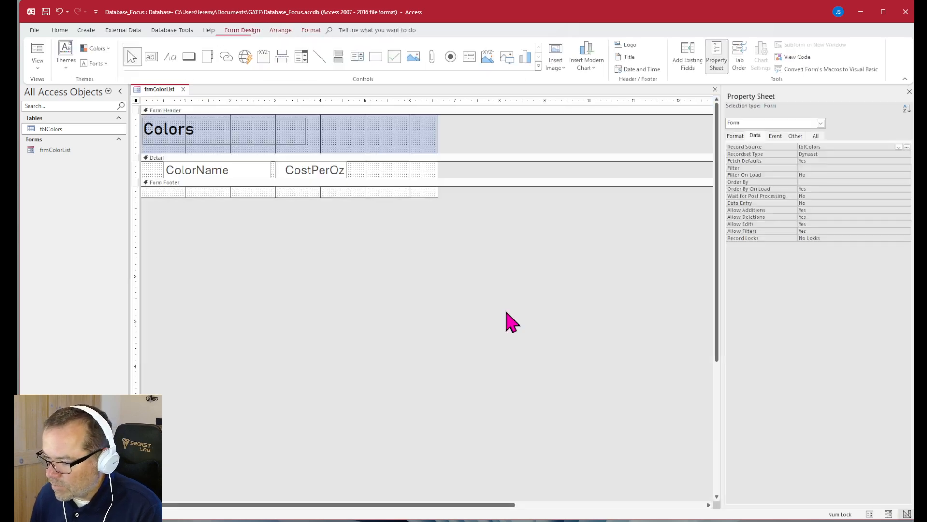
pyautogui.click(872, 515)
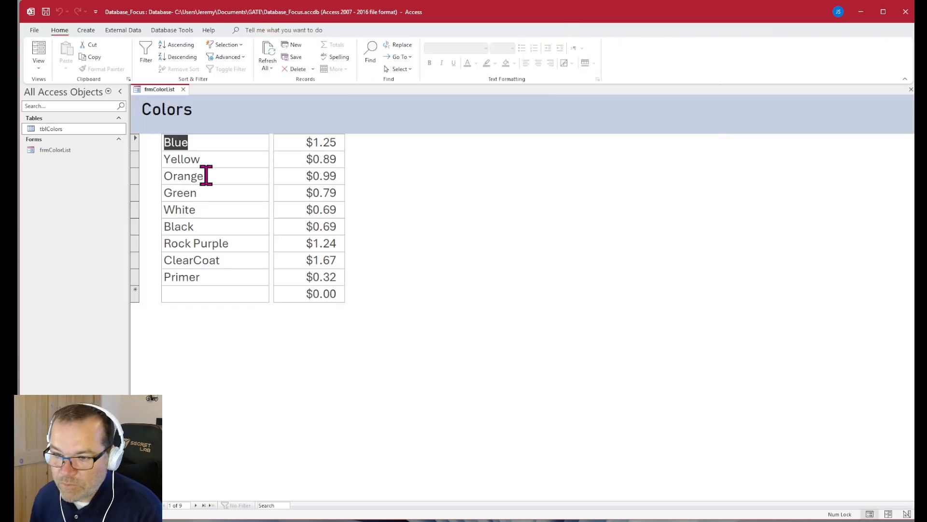
# - Select the Black record in the form, and open tblColors to review its ID values before closing it
pyautogui.click(239, 225)
pyautogui.click(135, 227)
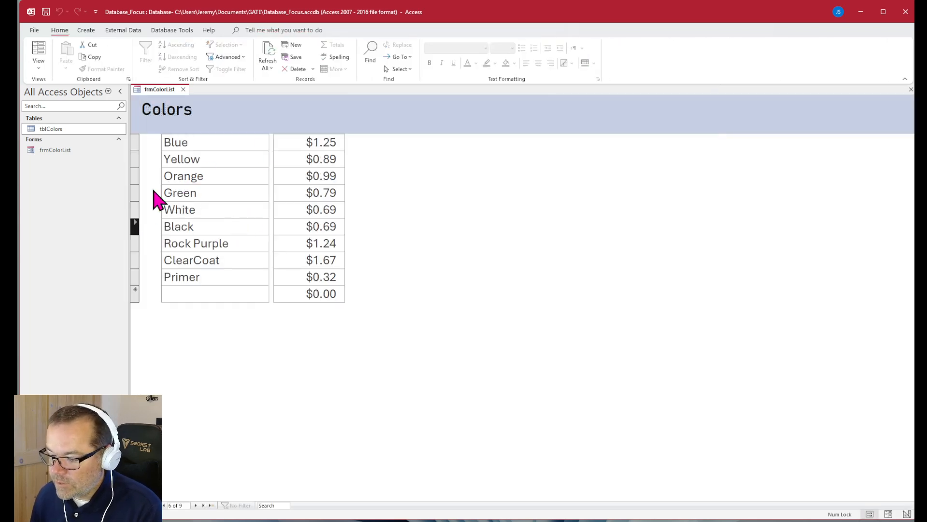
pyautogui.click(155, 143)
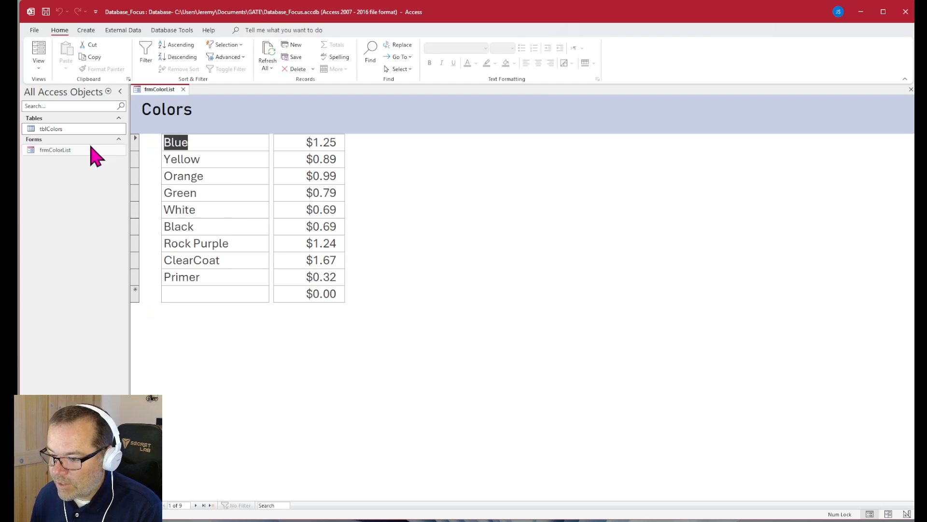
pyautogui.doubleClick(54, 129)
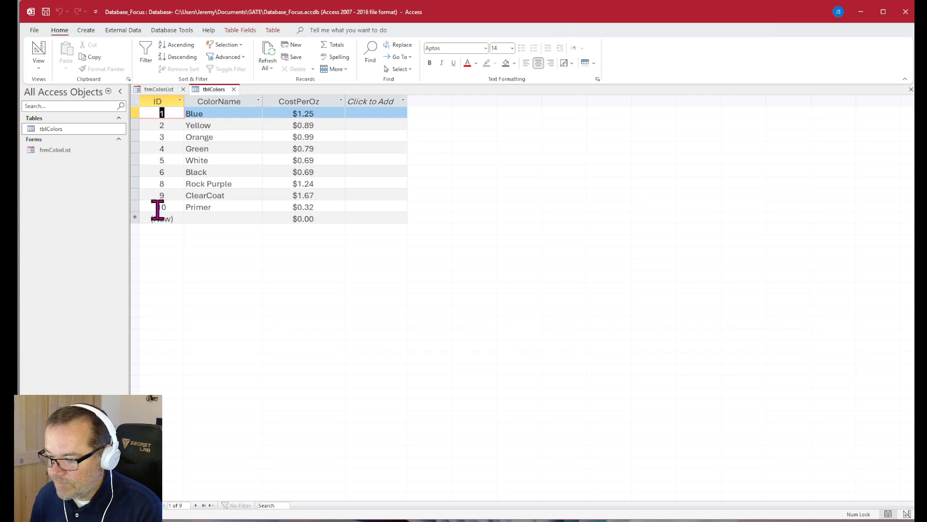
pyautogui.click(234, 90)
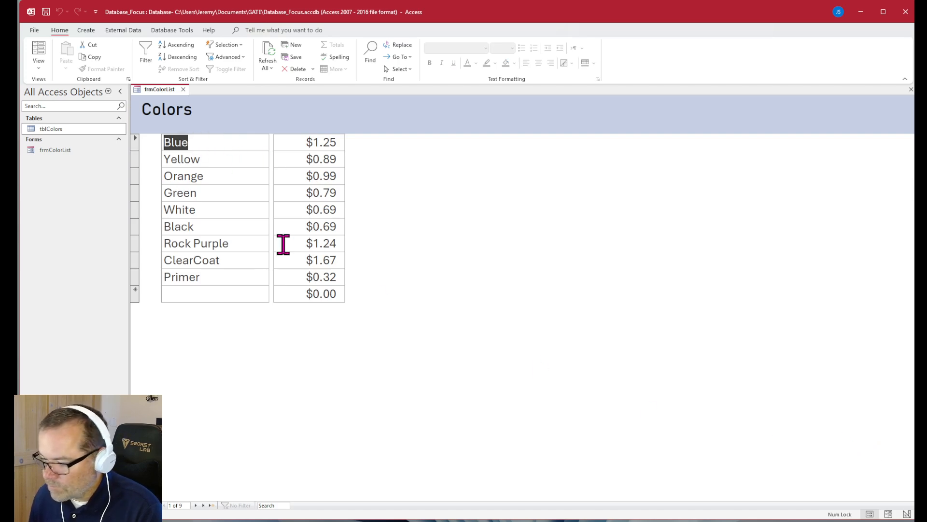
# - Try deleting the Rock Purple record from the form and decline the deletion
pyautogui.click(233, 244)
pyautogui.click(136, 244)
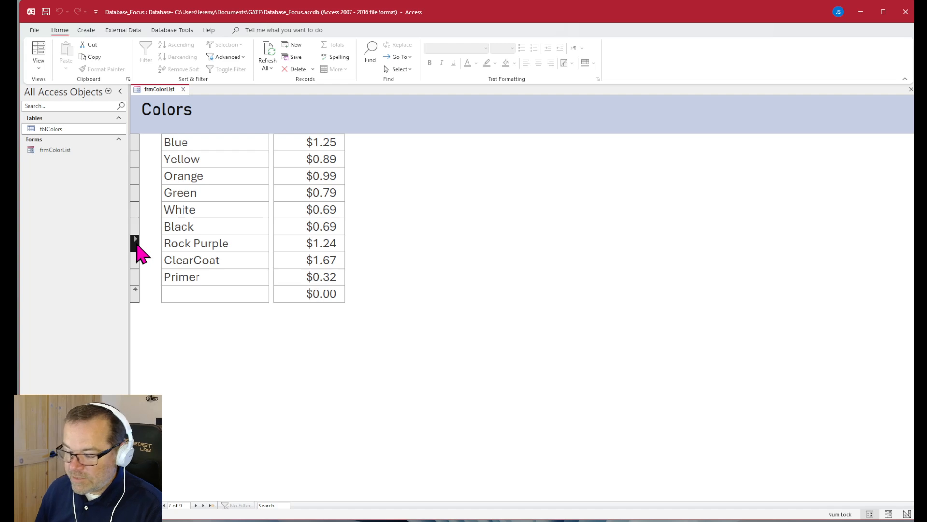
pyautogui.press('Delete')
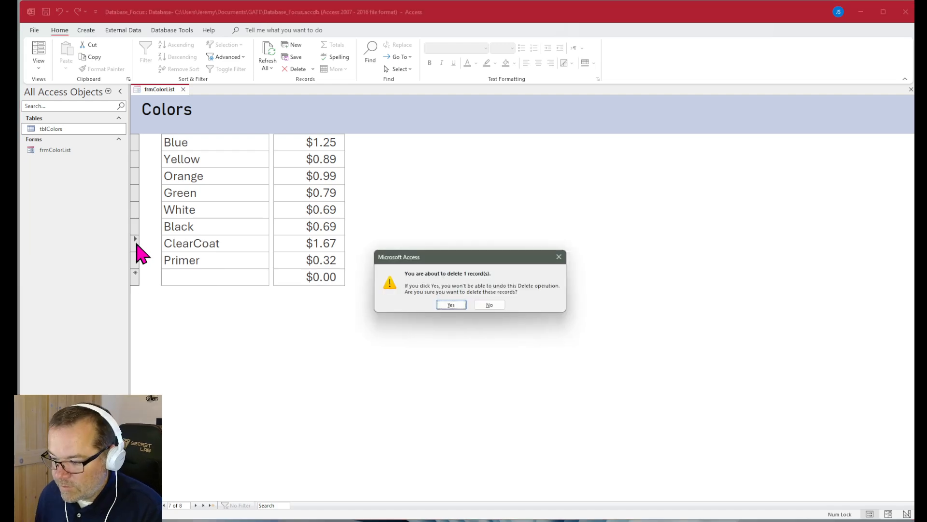
pyautogui.click(489, 305)
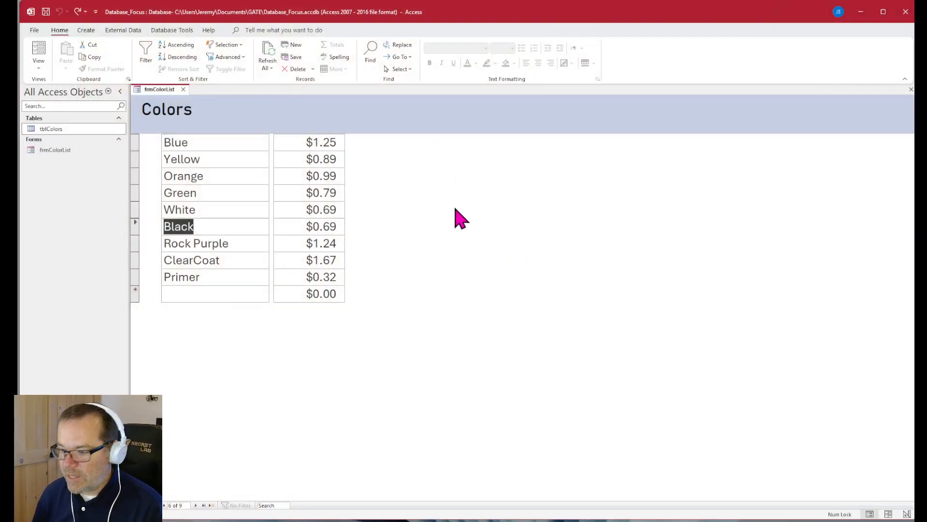
# - Check the form in Design View, return to Form View, and try deleting the Orange record, declining the deletion
pyautogui.click(907, 514)
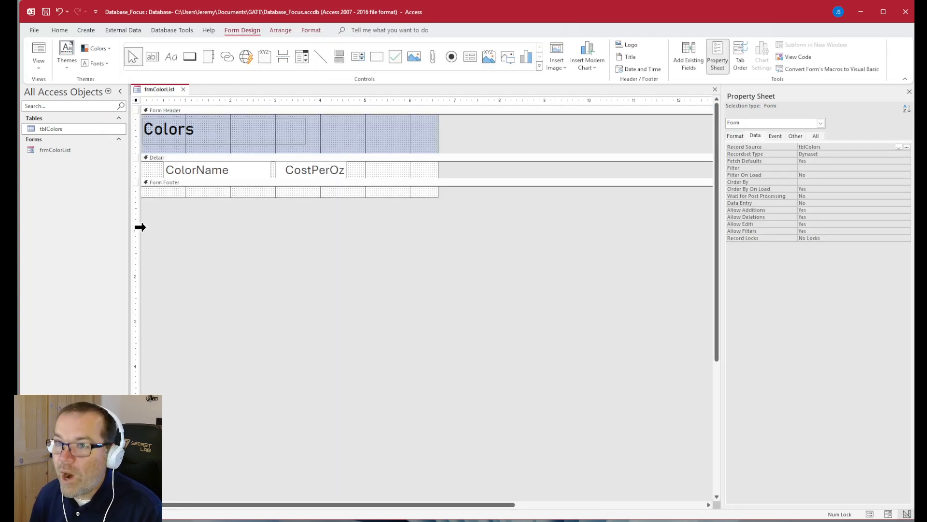
pyautogui.click(870, 514)
pyautogui.click(203, 176)
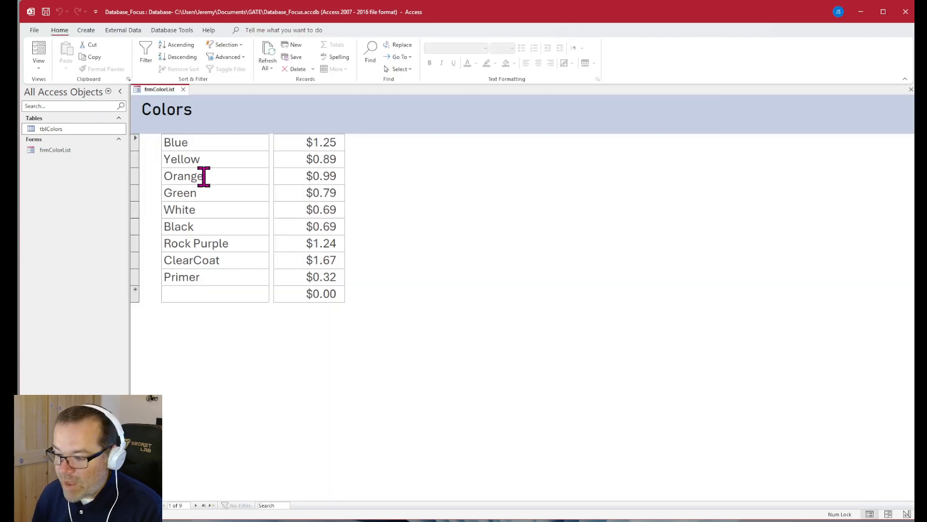
pyautogui.click(137, 180)
pyautogui.press('Delete')
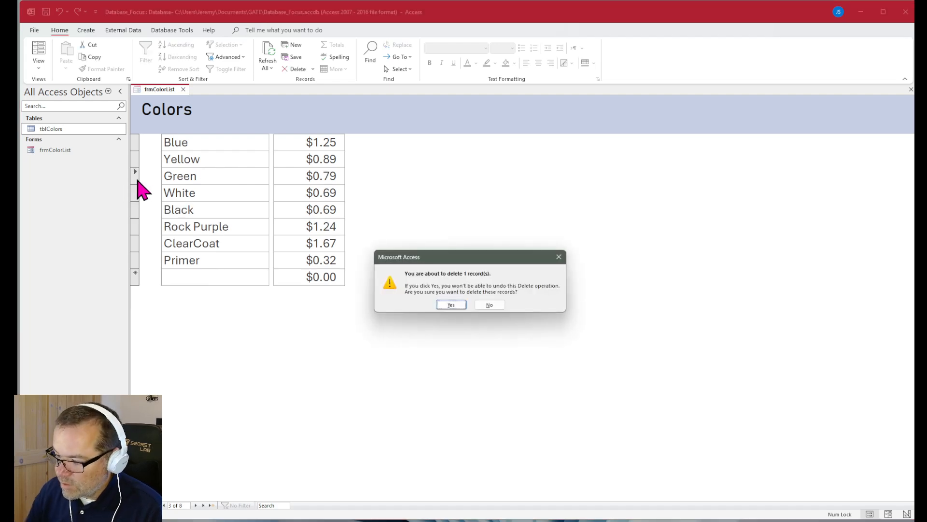
pyautogui.click(487, 303)
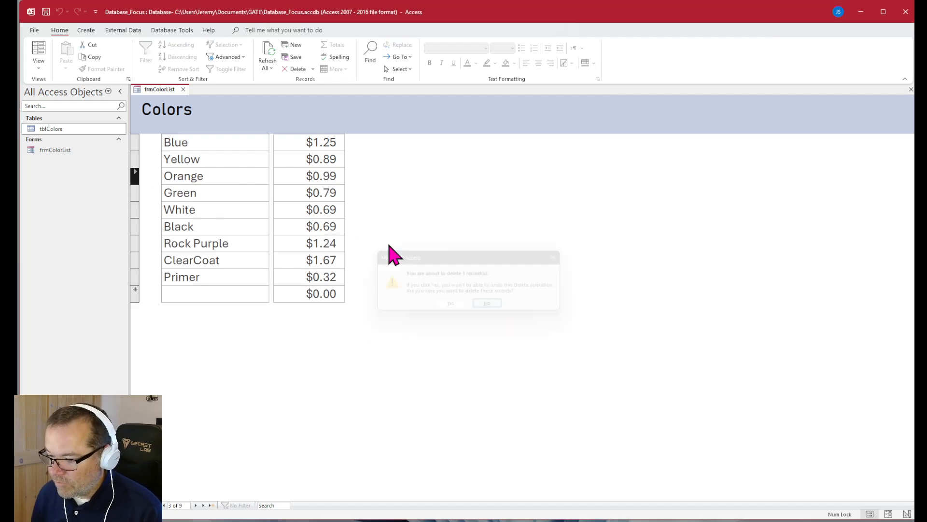
# - Rename the Primer color as Grey Primer in the form and check the edited record in tblColors
pyautogui.click(231, 276)
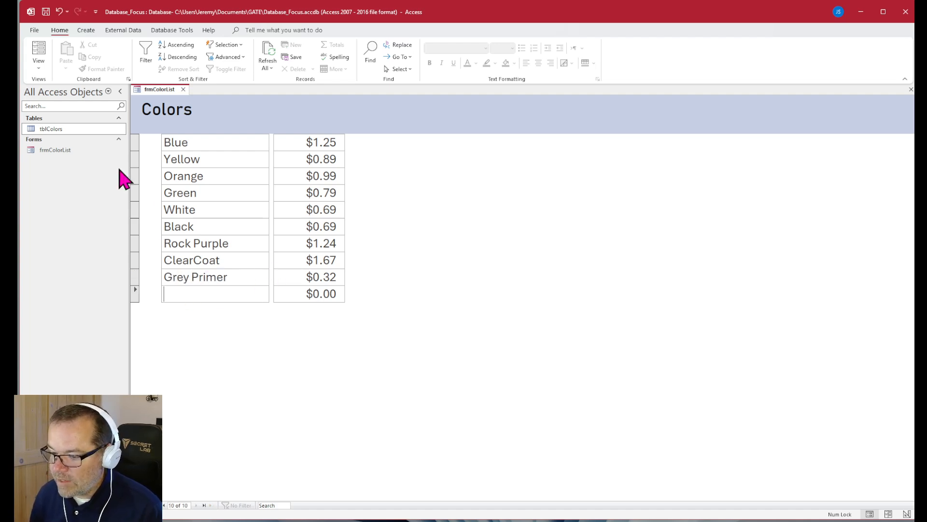
pyautogui.doubleClick(56, 129)
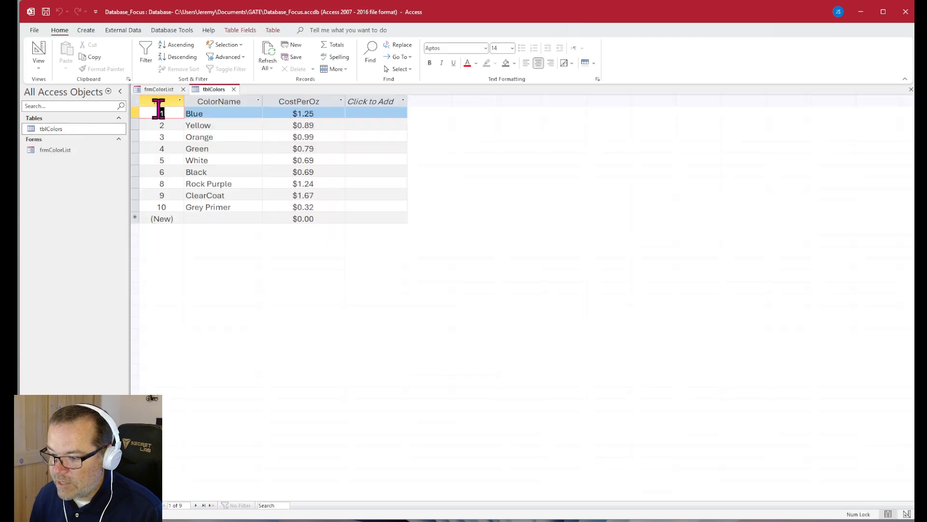
pyautogui.click(188, 217)
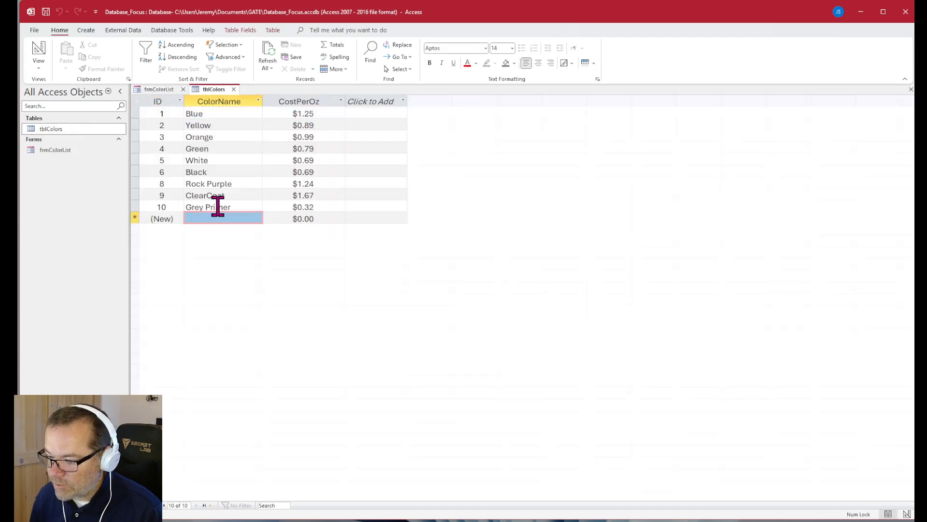
pyautogui.click(234, 90)
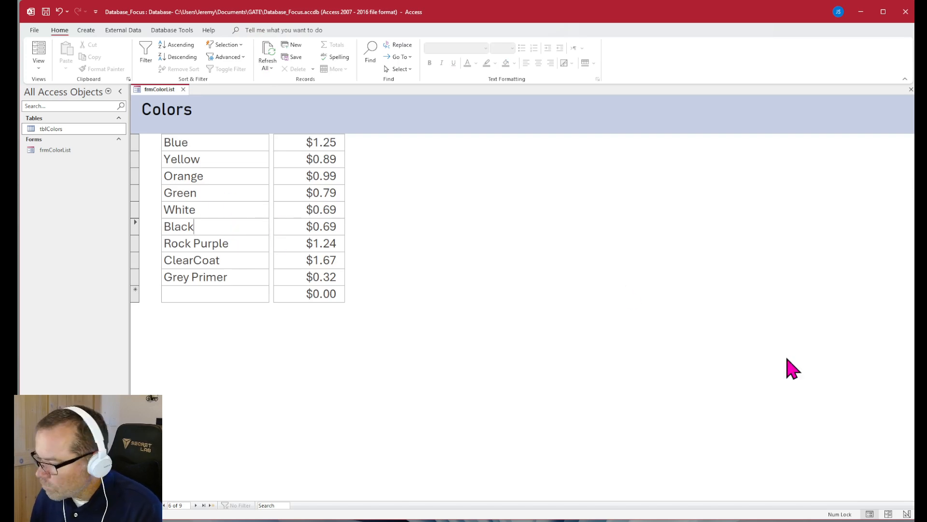
# - In Design View, move the title label to the Form Header's upper-left corner and narrow it to about 2.125 inches
pyautogui.click(907, 514)
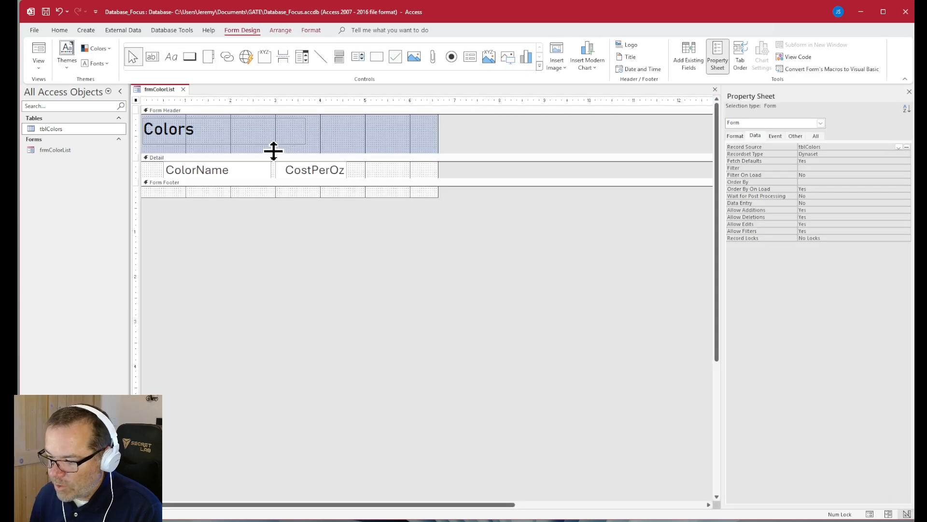
pyautogui.click(225, 142)
pyautogui.moveTo(225, 144); pyautogui.dragTo(248, 116)
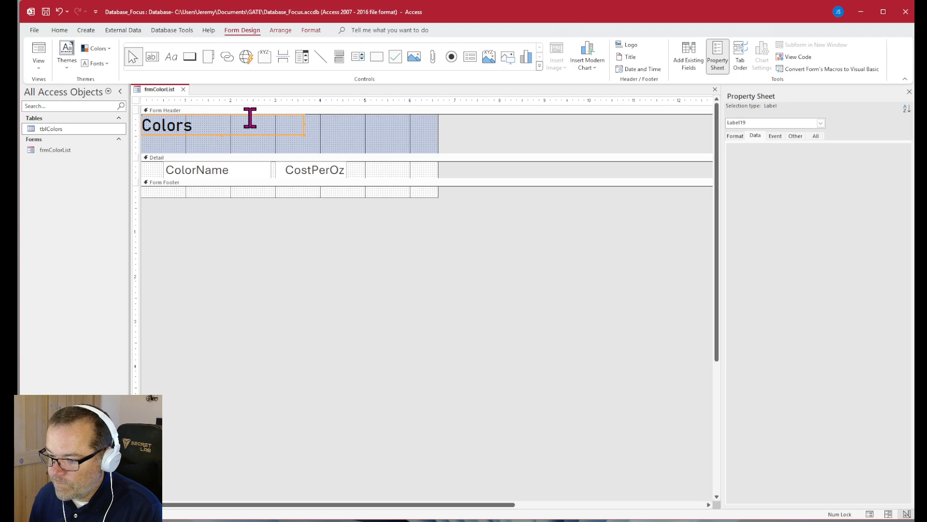
pyautogui.moveTo(303, 125); pyautogui.dragTo(237, 125)
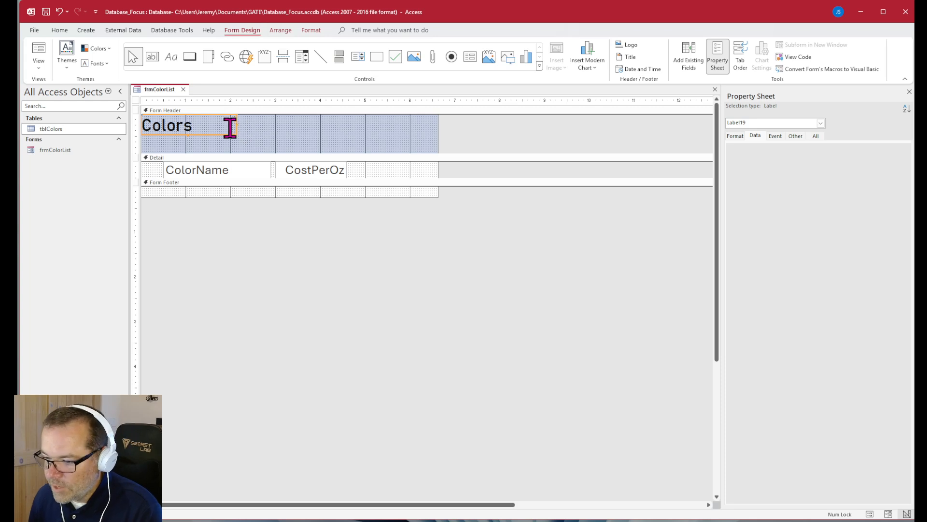
# - Set the title label's caption to Color List and turn on its font underline
pyautogui.click(739, 137)
pyautogui.click(778, 148)
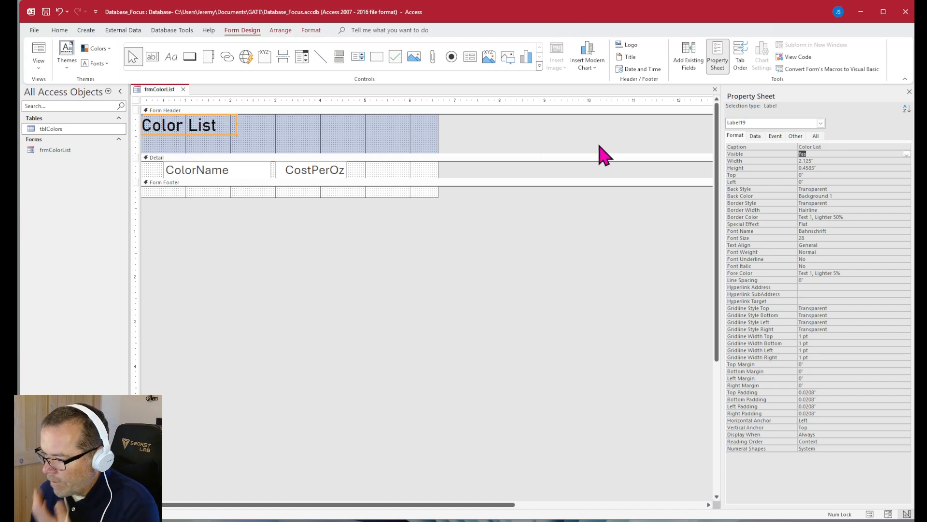
pyautogui.doubleClick(814, 259)
pyautogui.click(269, 139)
pyautogui.click(190, 123)
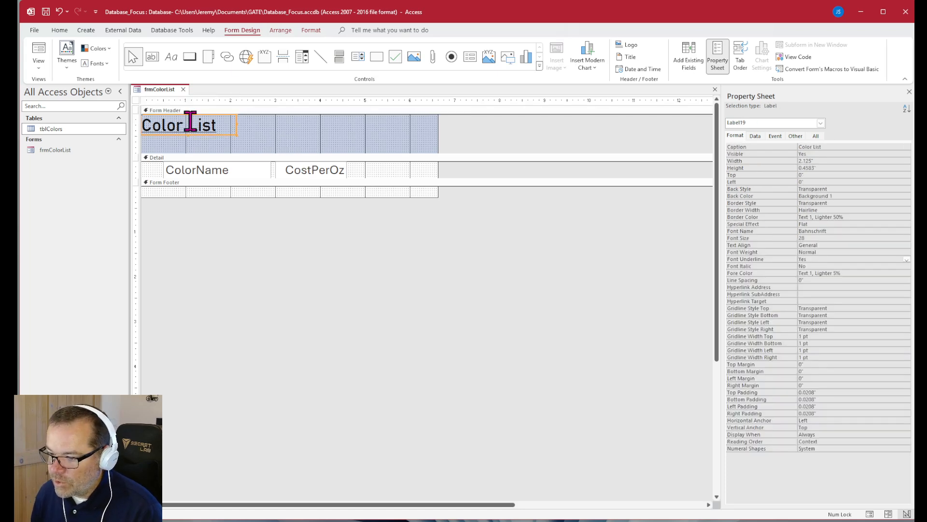
pyautogui.click(309, 30)
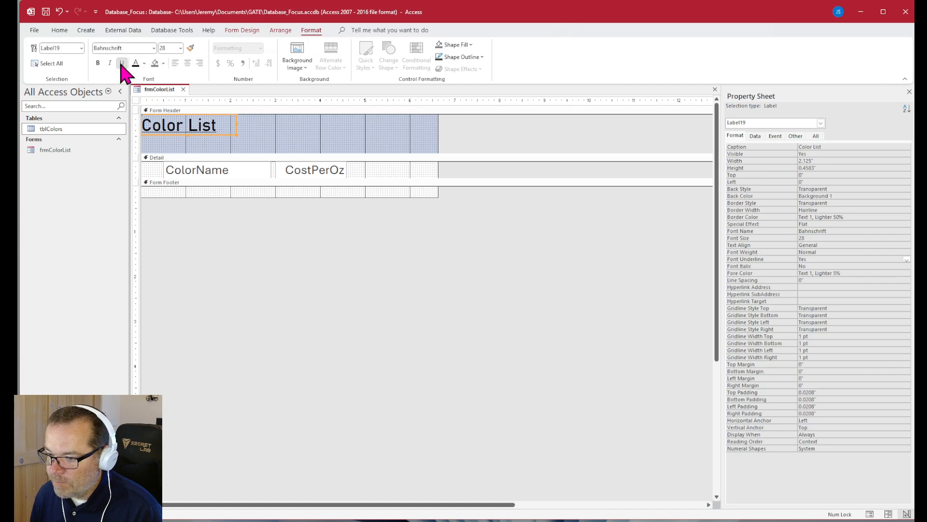
pyautogui.click(122, 63)
pyautogui.click(122, 63)
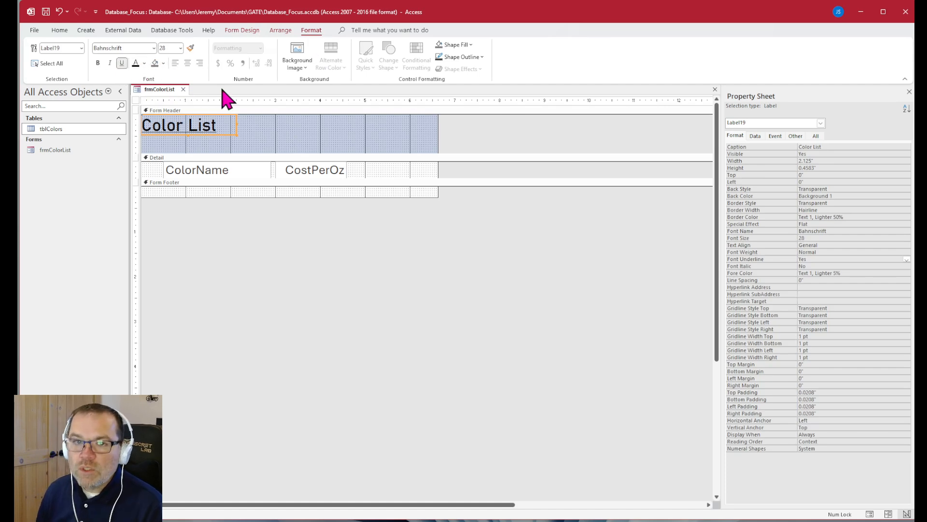
# - Reduce the Form Header's height to 0.4583 inches so it fits closely around the title label
pyautogui.click(267, 145)
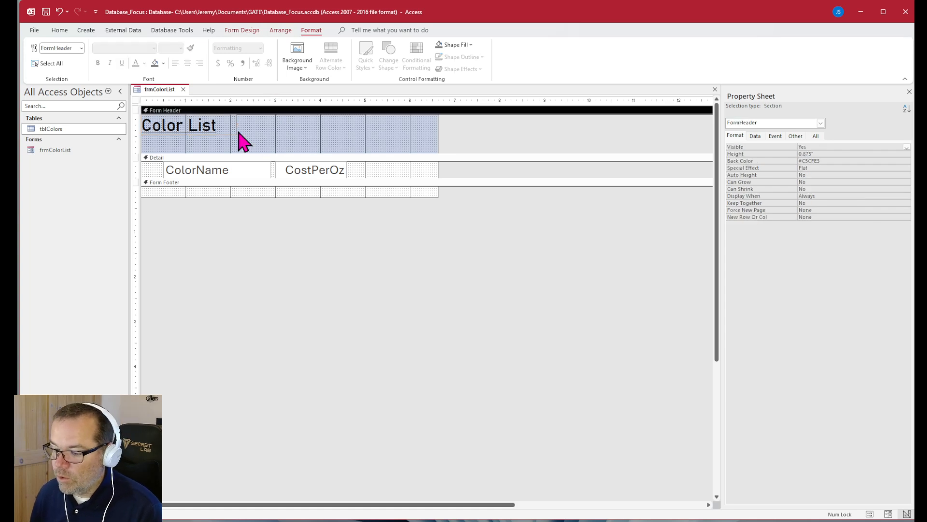
pyautogui.click(296, 134)
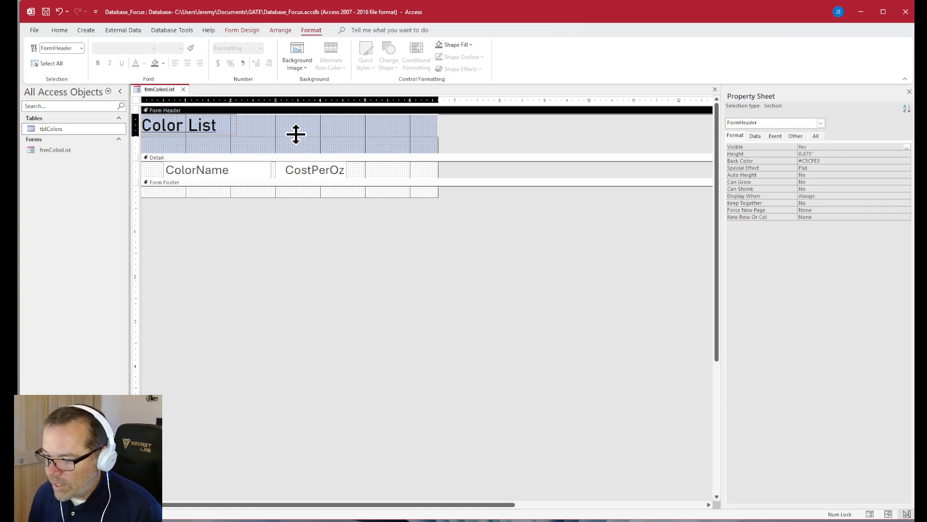
pyautogui.press('Delete')
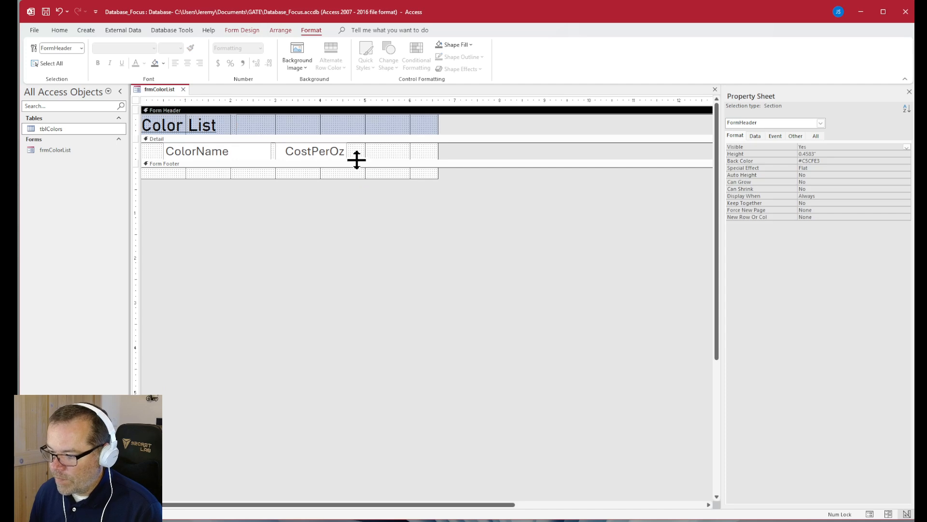
# - Make the Detail section slightly taller, draw a horizontal line about 4.54 inches wide beneath its fields, and preview it in Form View
pyautogui.moveTo(356, 160); pyautogui.dragTo(356, 168)
pyautogui.click(248, 31)
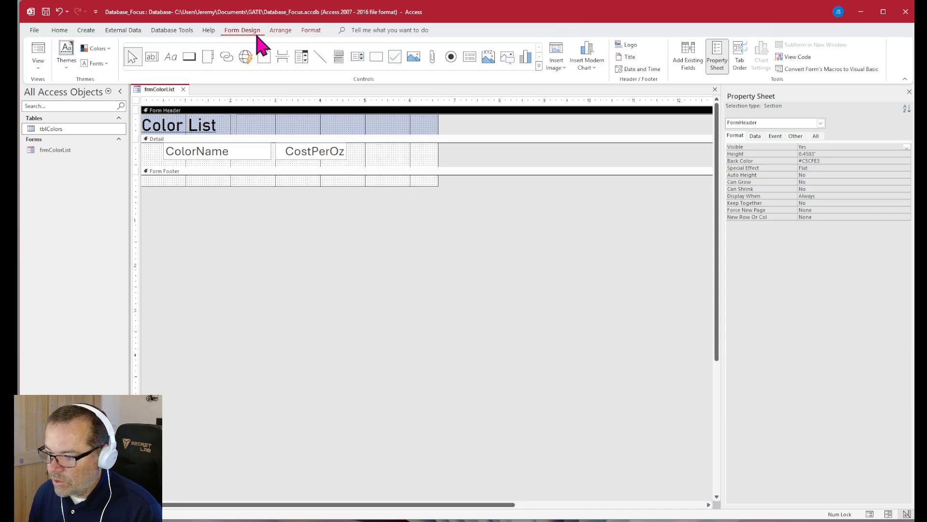
pyautogui.click(321, 57)
pyautogui.moveTo(169, 158); pyautogui.dragTo(383, 155)
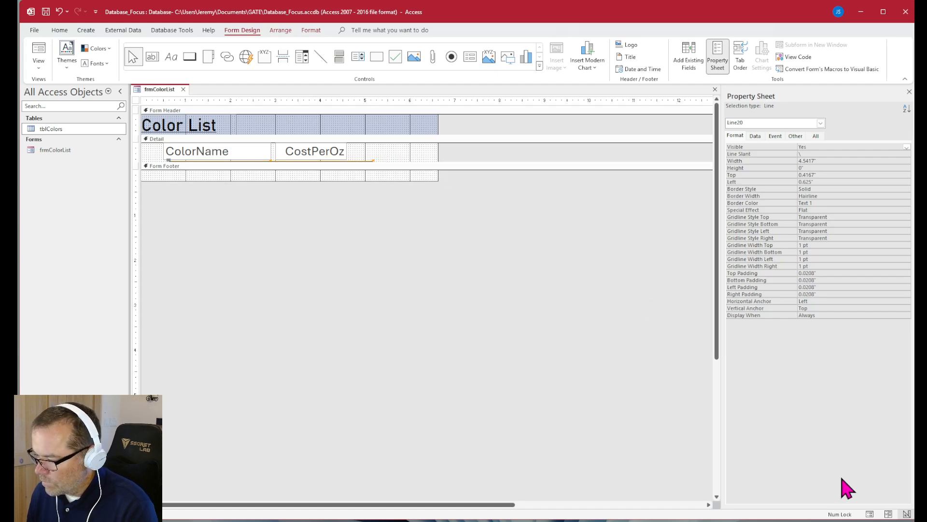
pyautogui.click(870, 514)
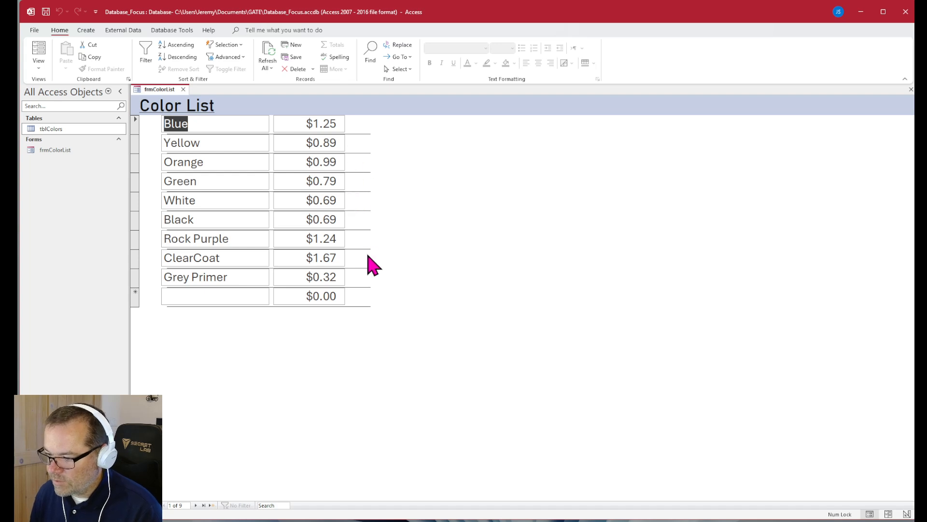
pyautogui.click(906, 514)
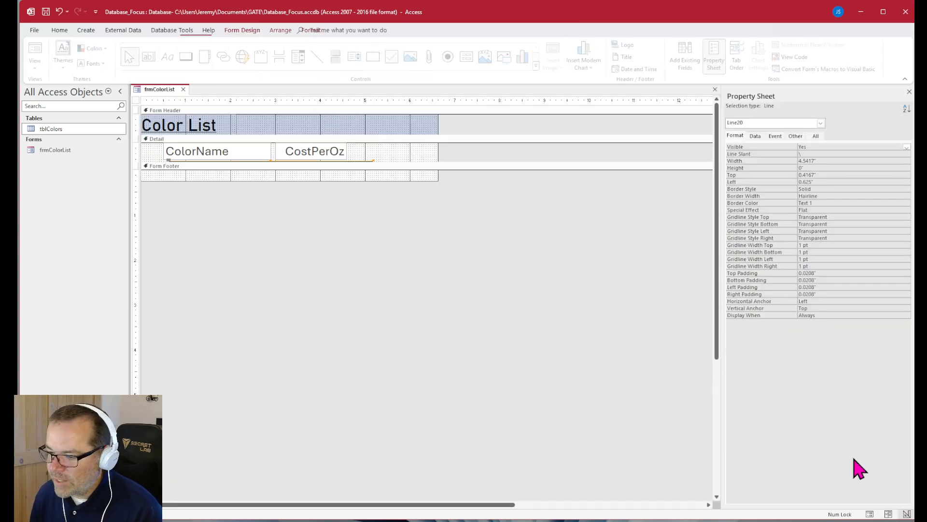
# - Make the outlines of the ColorName and CostPerOz fields transparent and check the rows in Form View
pyautogui.moveTo(358, 160); pyautogui.dragTo(210, 152)
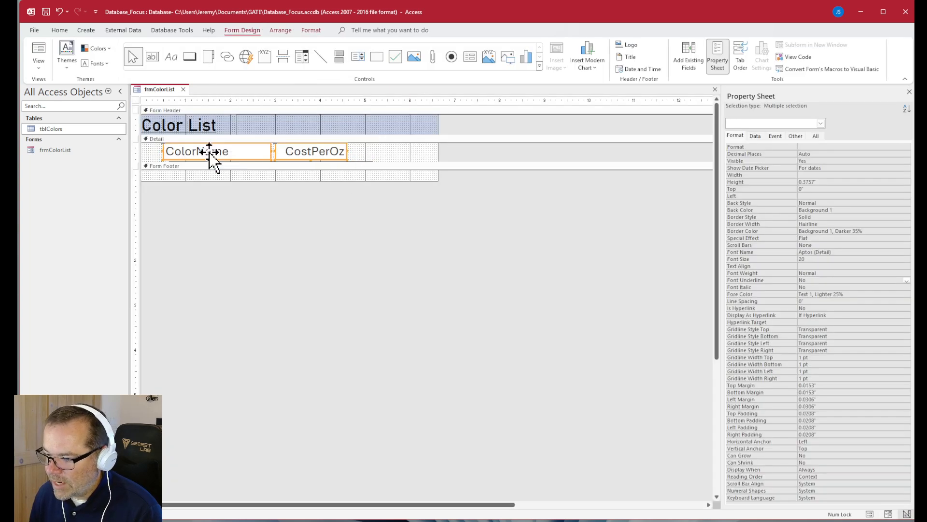
pyautogui.click(311, 30)
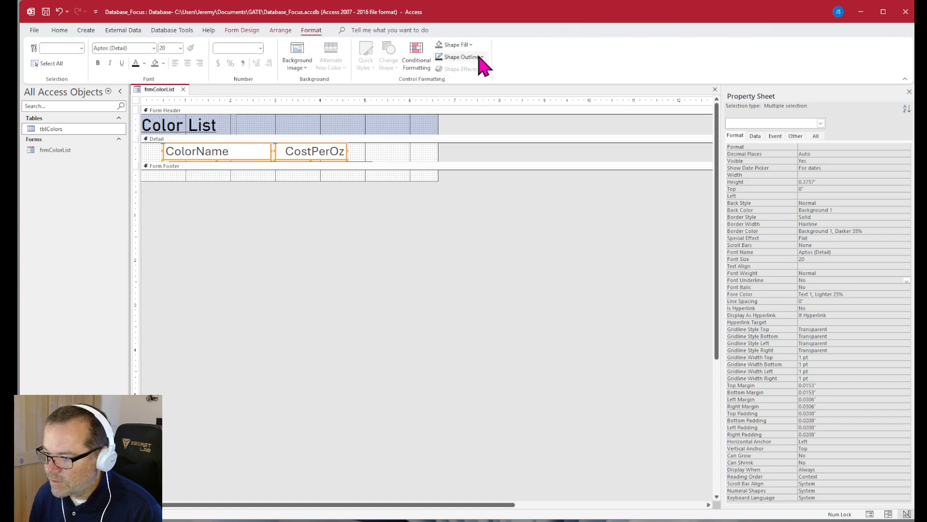
pyautogui.click(481, 57)
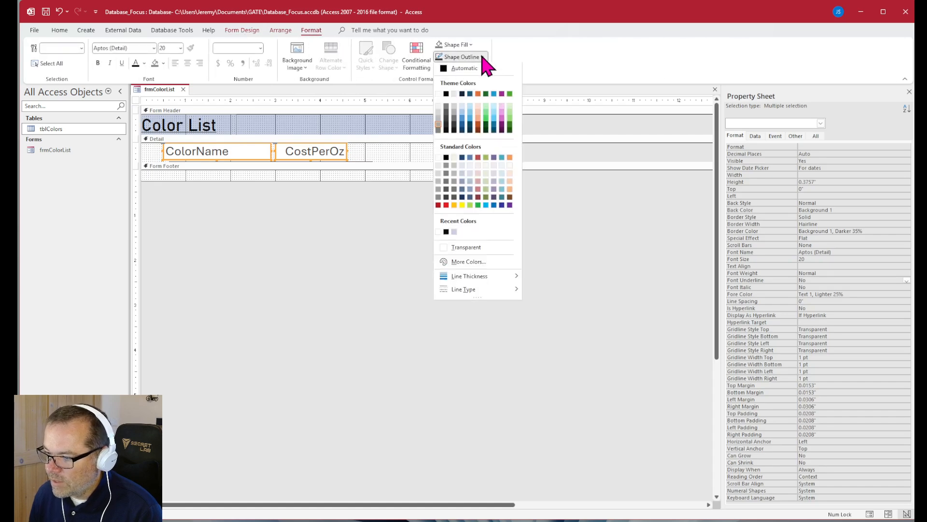
pyautogui.click(465, 249)
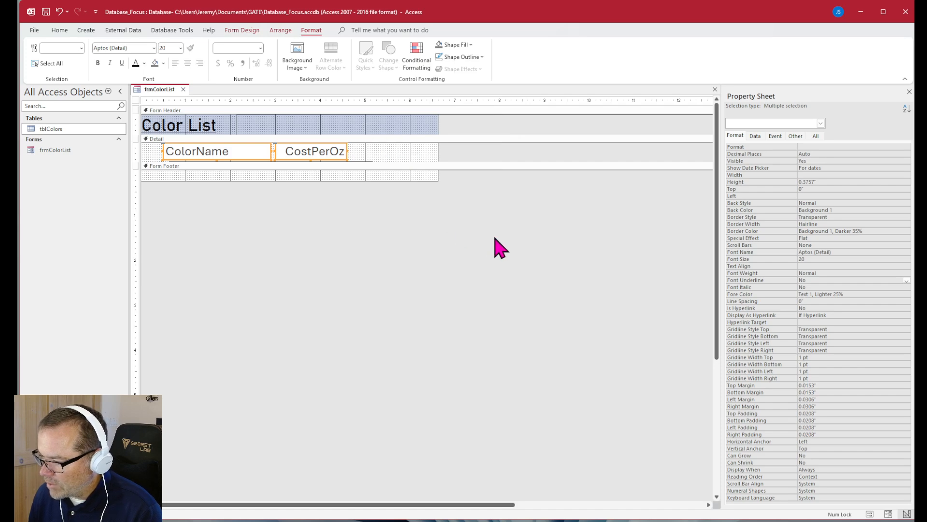
pyautogui.click(870, 514)
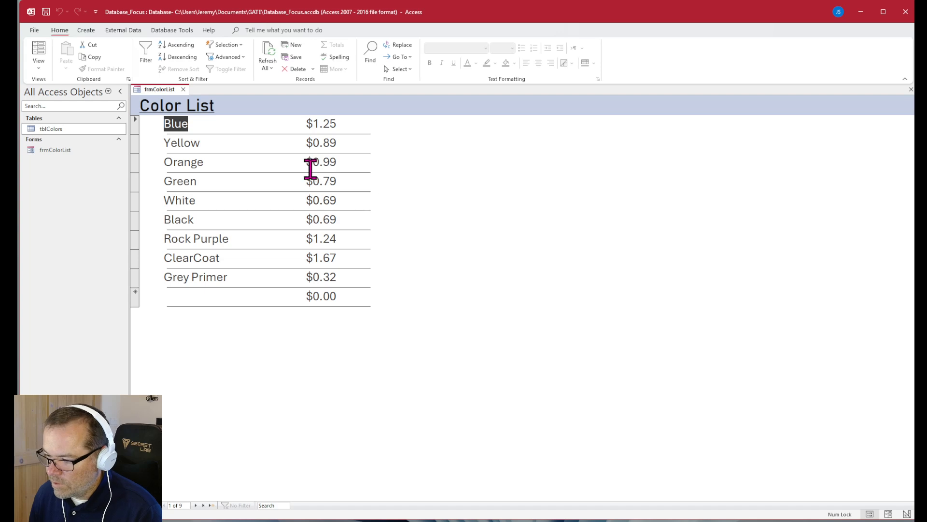
pyautogui.click(210, 145)
pyautogui.click(230, 186)
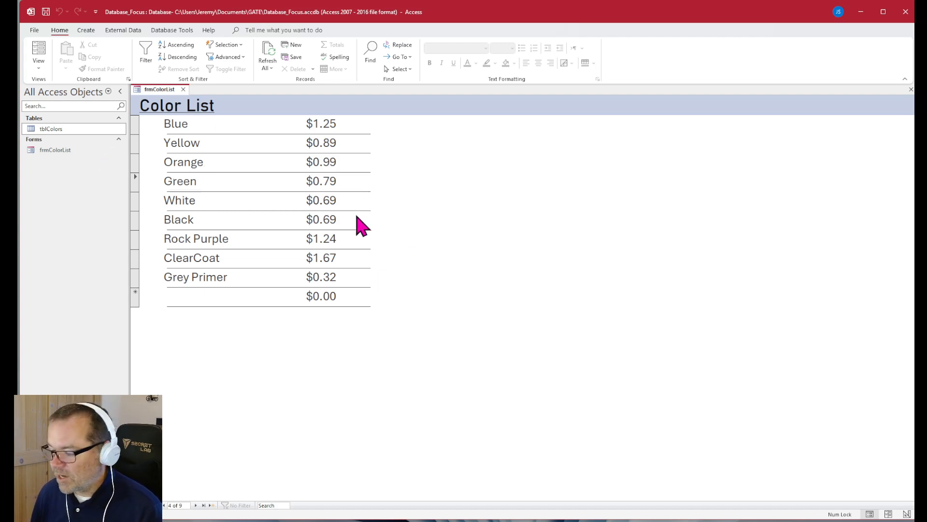
# - Add a new color record named Lime Green with a cost per ounce of $0.89
pyautogui.click(212, 297)
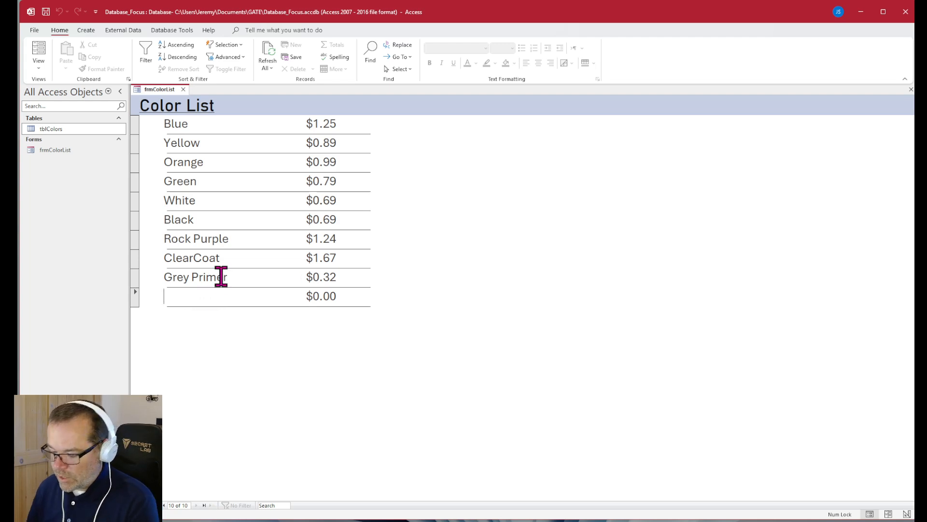
pyautogui.write('Lime G')
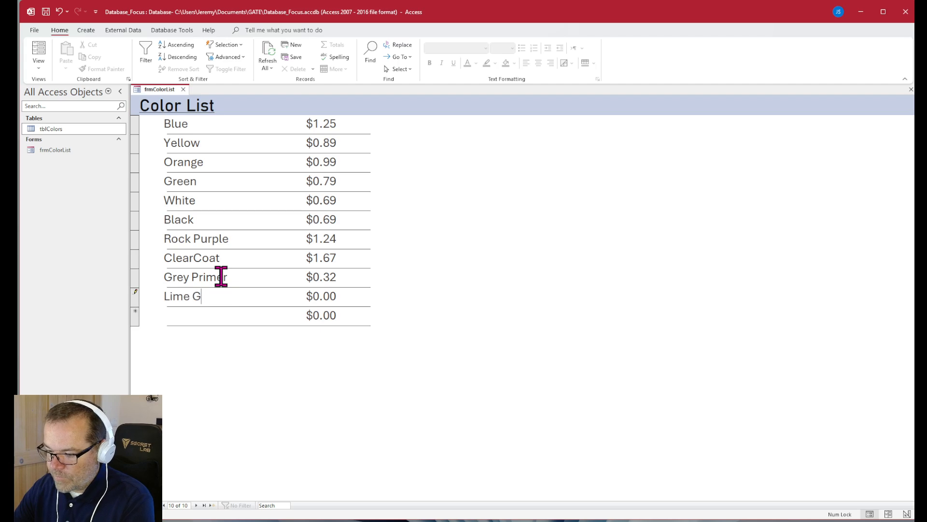
pyautogui.write('reen')
pyautogui.press('Tab')
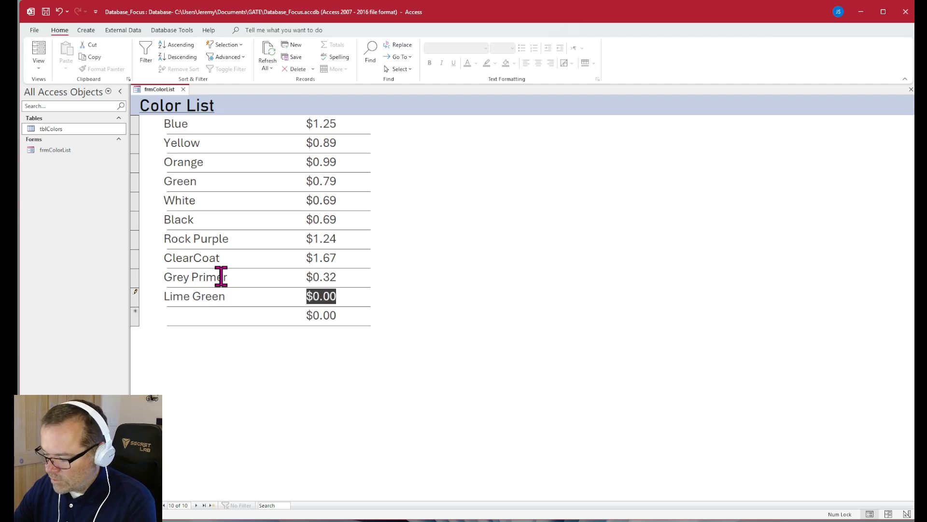
pyautogui.write('89')
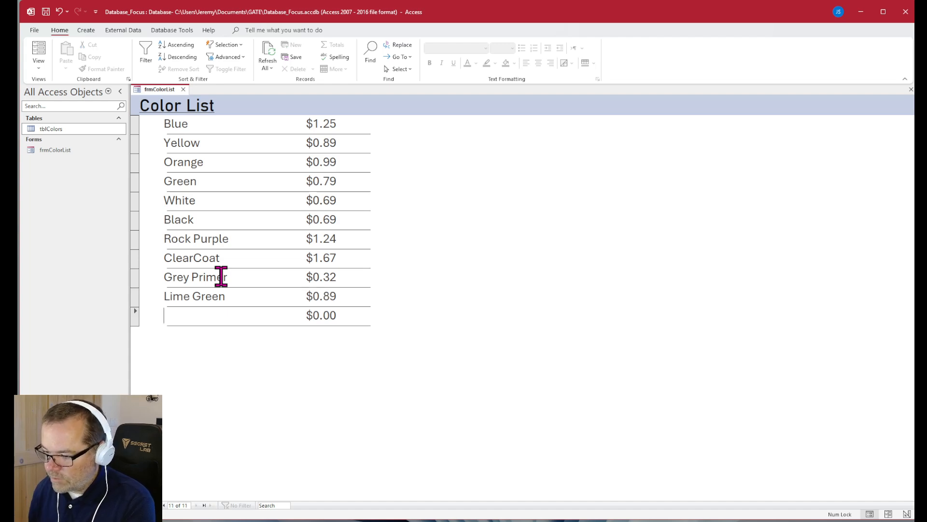
pyautogui.press('Tab')
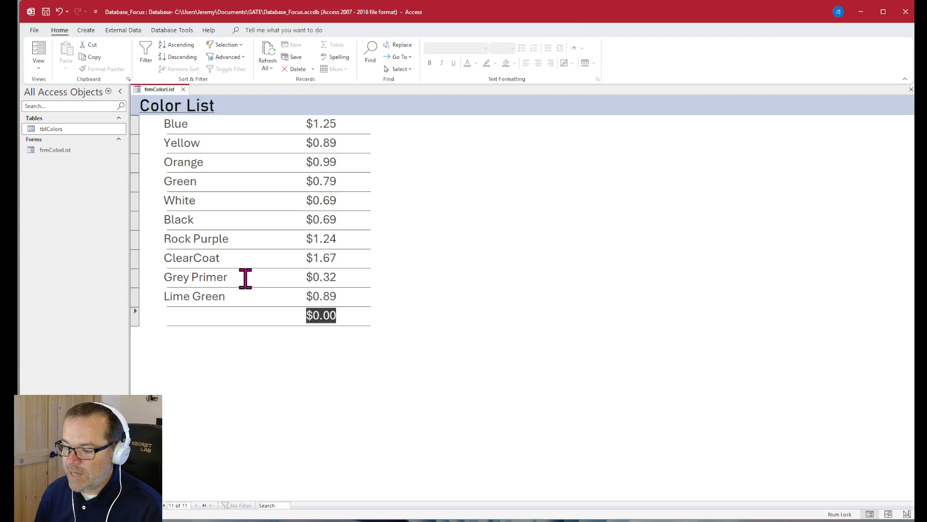
# - Close the form, check the Lime Green record in tblColors, and reopen frmColorList
pyautogui.click(183, 89)
pyautogui.click(430, 300)
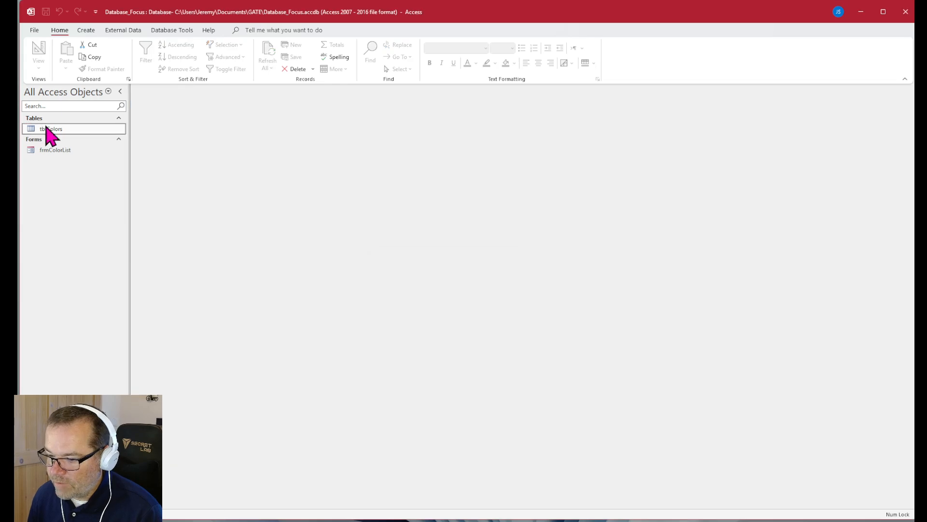
pyautogui.doubleClick(48, 129)
pyautogui.click(235, 218)
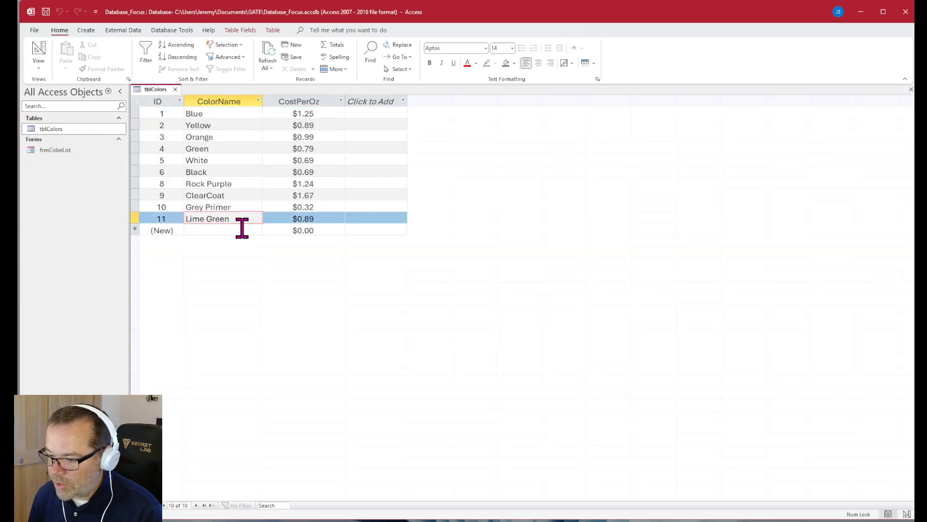
pyautogui.click(176, 89)
pyautogui.doubleClick(58, 149)
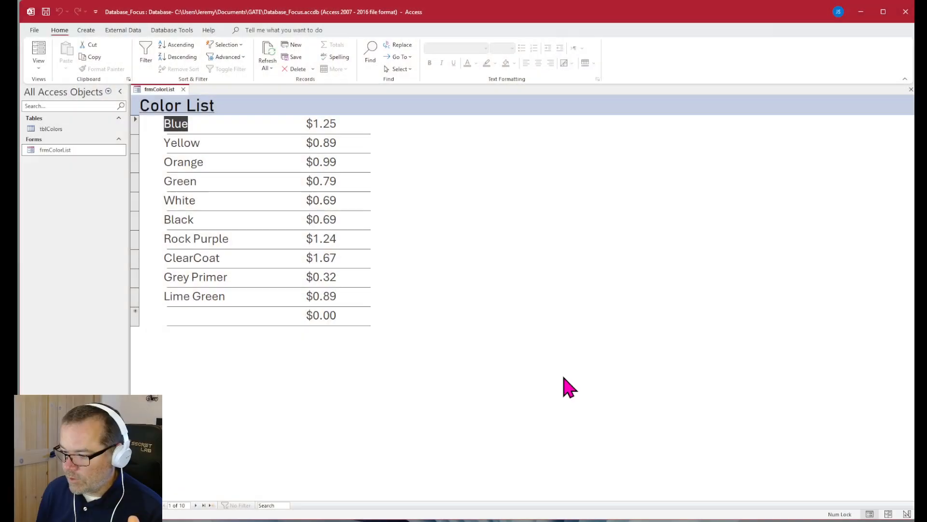
# - In Design View, set the form's Allow Additions, Allow Deletions and Allow Edits properties to No
pyautogui.click(903, 514)
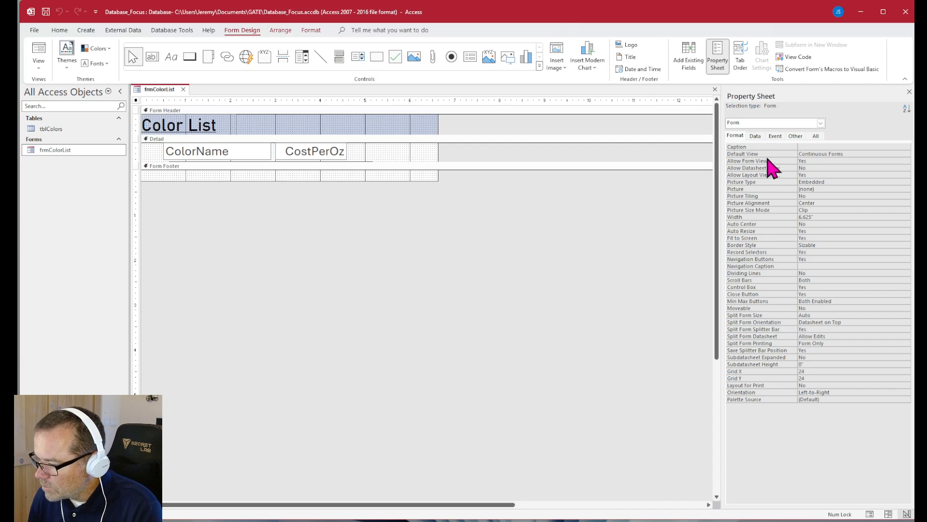
pyautogui.click(756, 138)
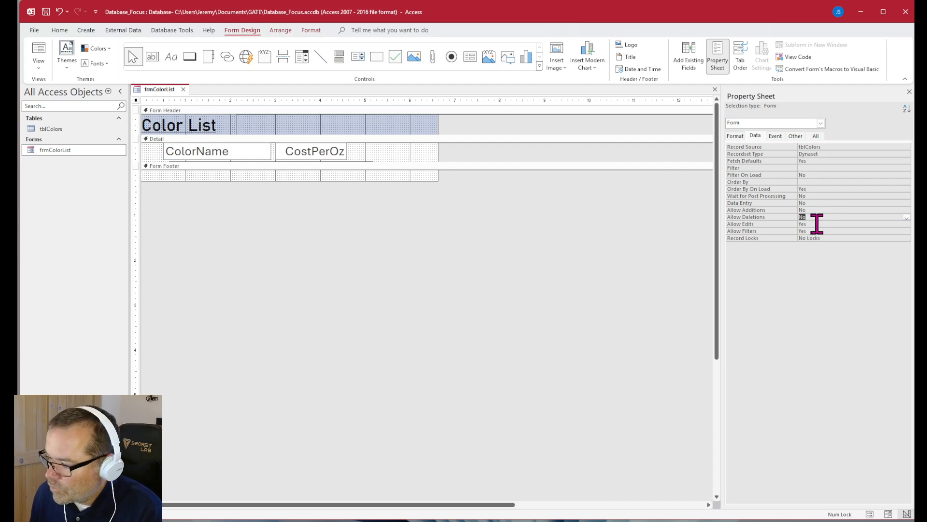
pyautogui.click(818, 211)
pyautogui.click(906, 211)
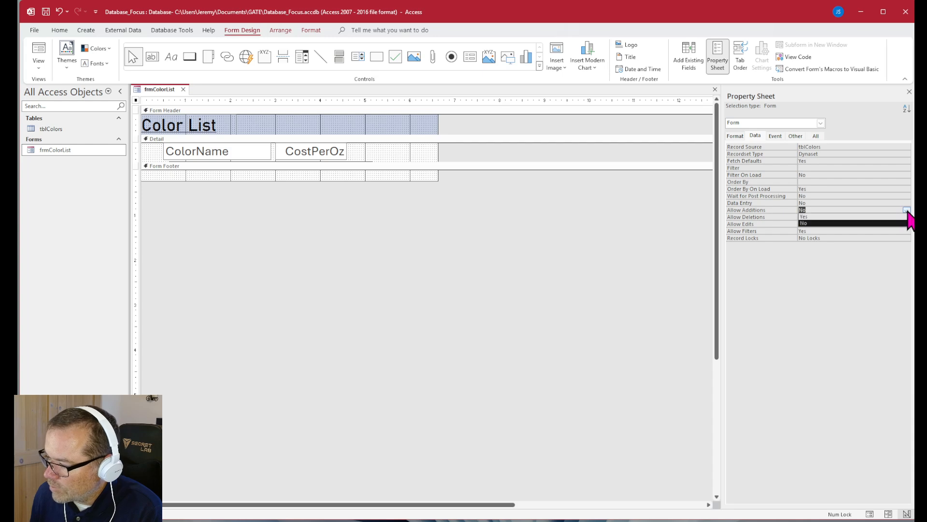
pyautogui.click(814, 224)
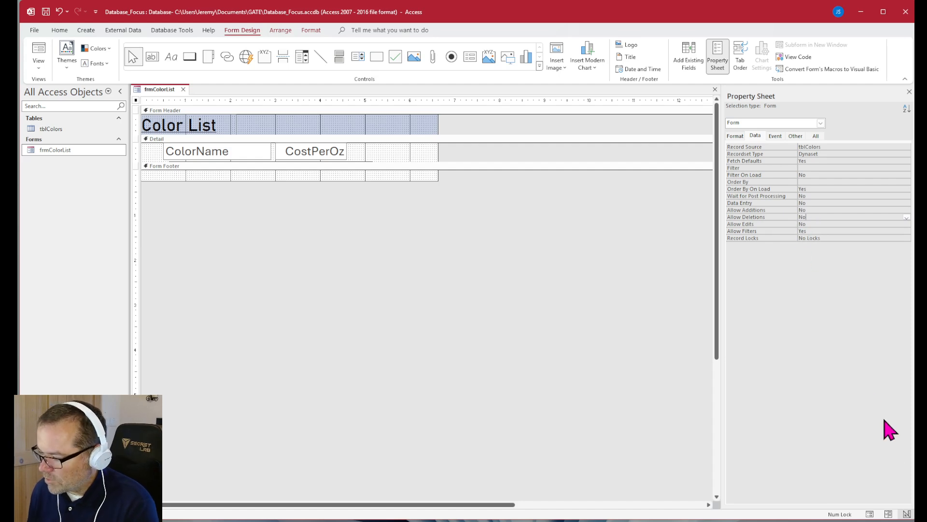
# - Test the locked form in Form View by selecting color names, a cost value and whole records
pyautogui.click(870, 514)
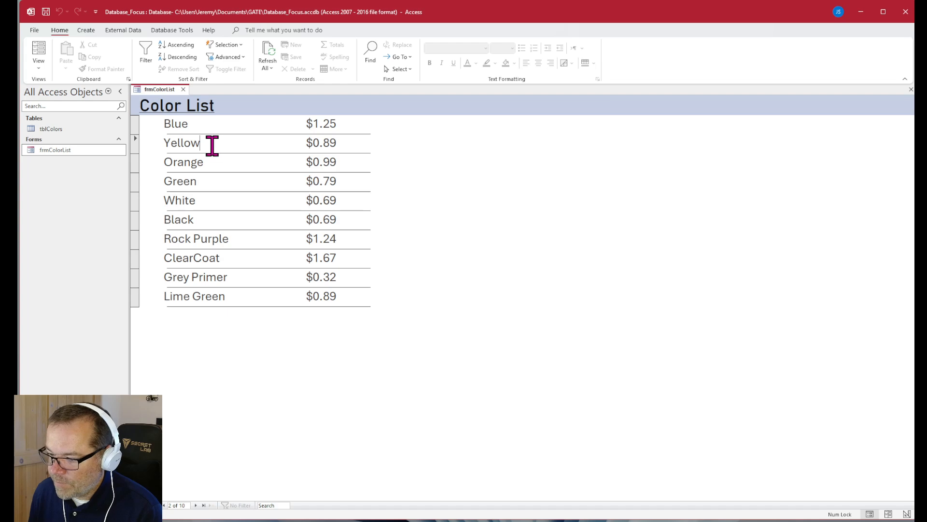
pyautogui.moveTo(207, 279); pyautogui.dragTo(227, 278)
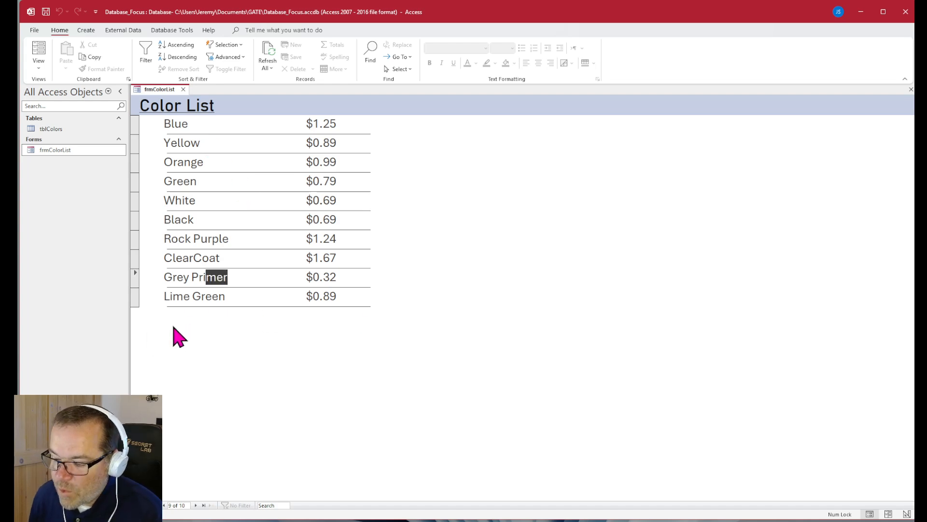
pyautogui.click(228, 123)
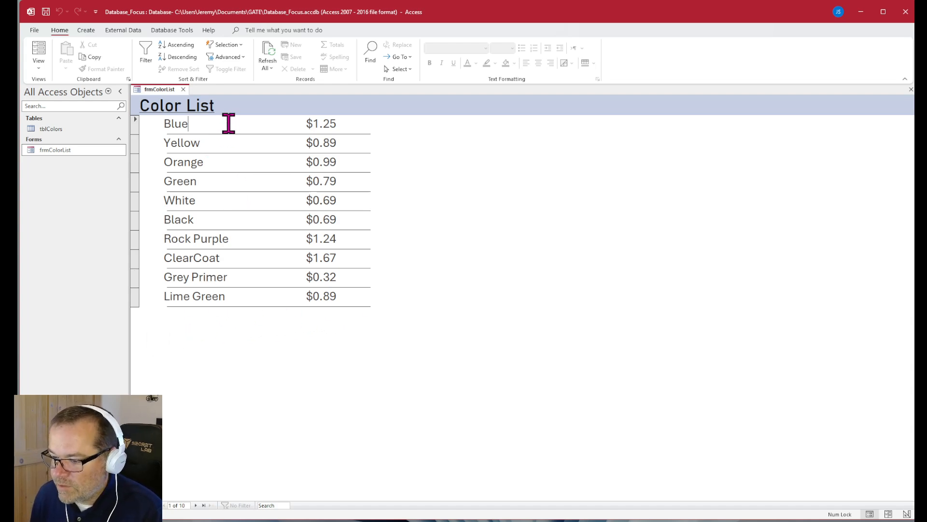
pyautogui.doubleClick(186, 123)
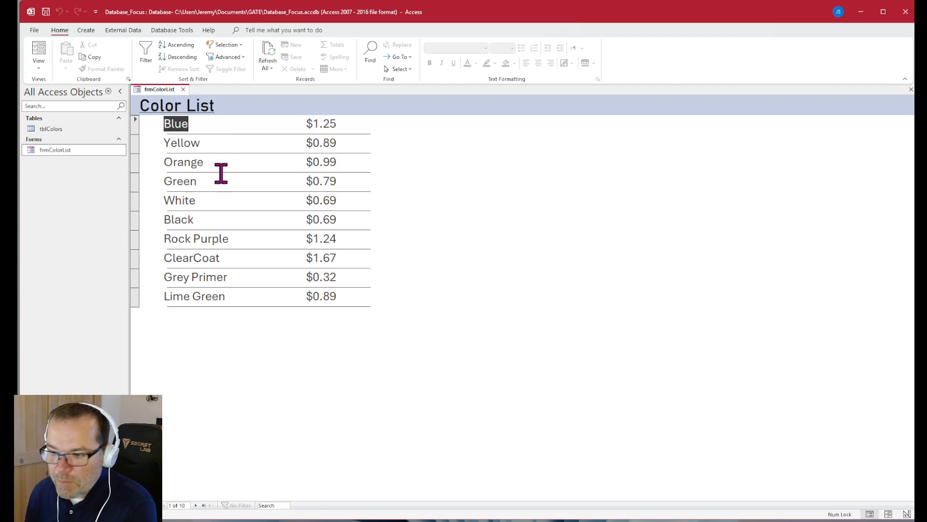
pyautogui.click(137, 127)
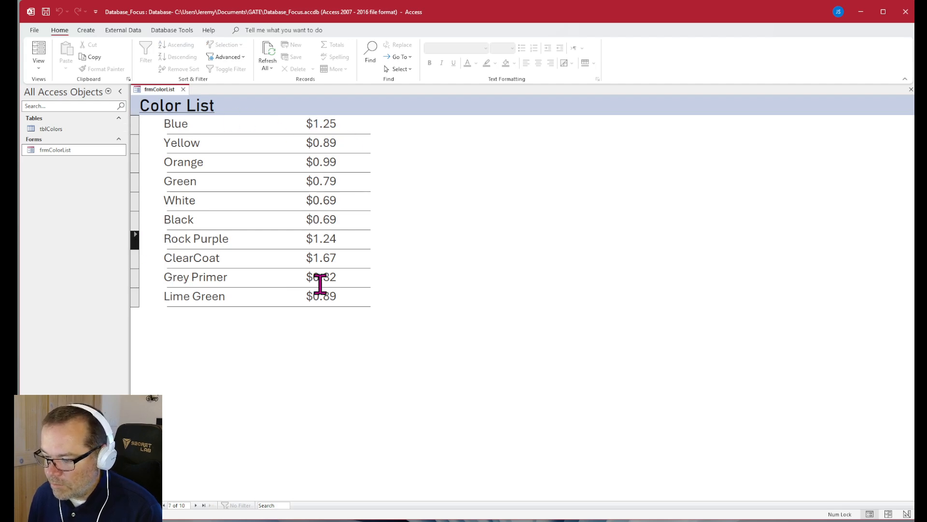
pyautogui.click(305, 295)
pyautogui.click(219, 238)
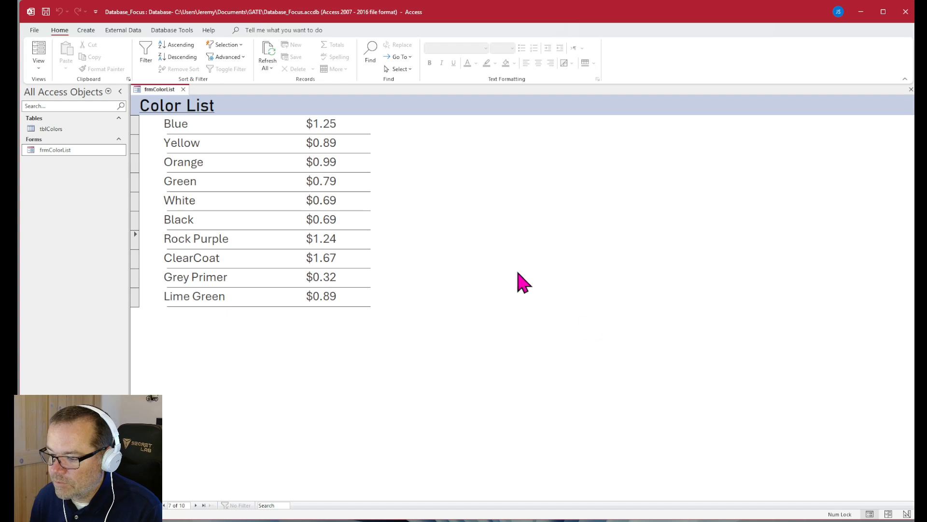
# - Fill the Form Footer section with the header's light blue color and preview the form in Form View
pyautogui.click(907, 514)
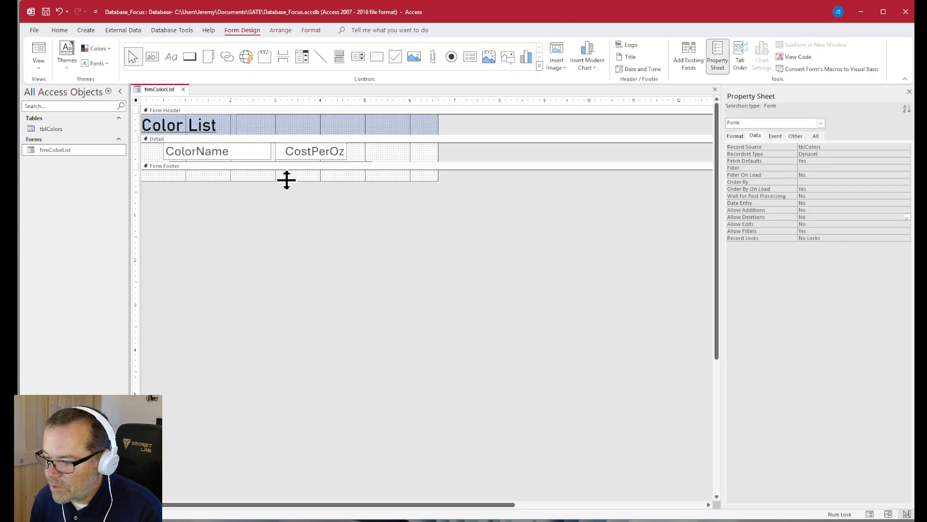
pyautogui.click(269, 169)
pyautogui.click(311, 31)
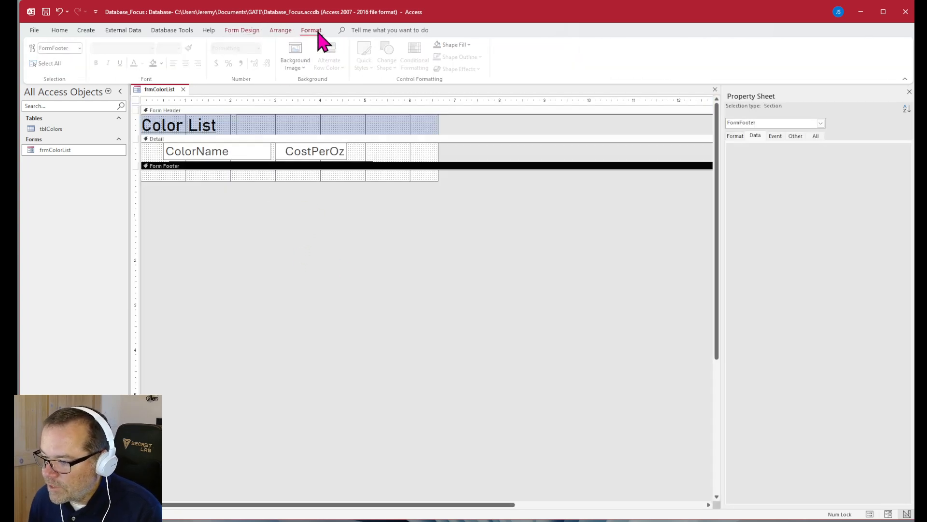
pyautogui.click(467, 45)
pyautogui.click(454, 220)
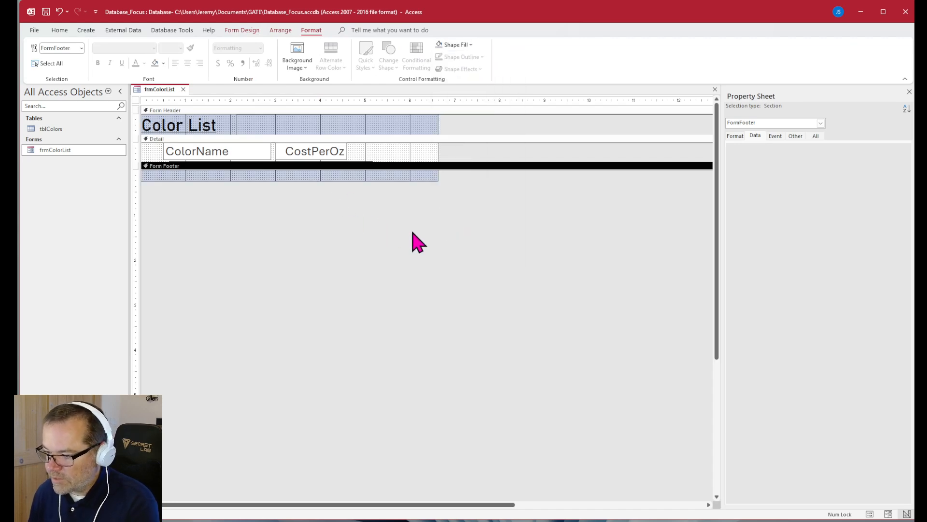
pyautogui.click(870, 514)
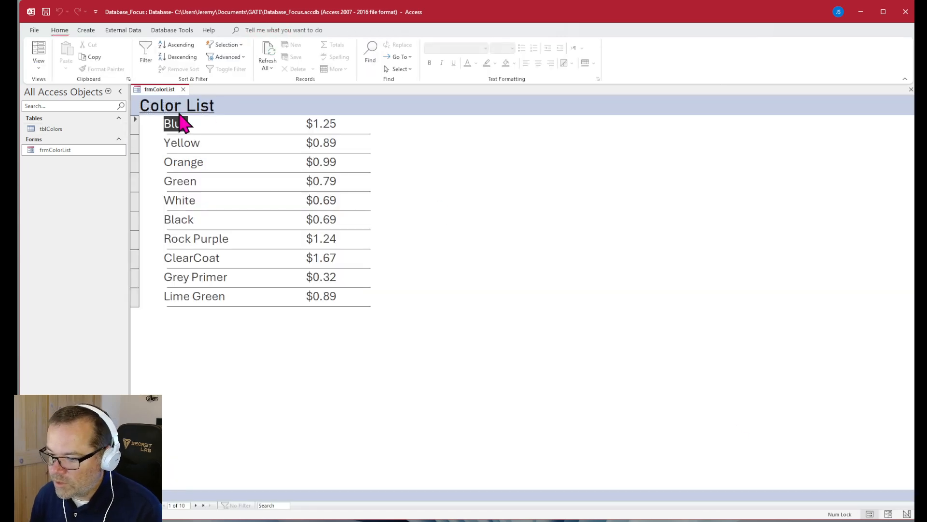
# - In Design View, select the whole form and set its Pop Up property to Yes
pyautogui.click(907, 514)
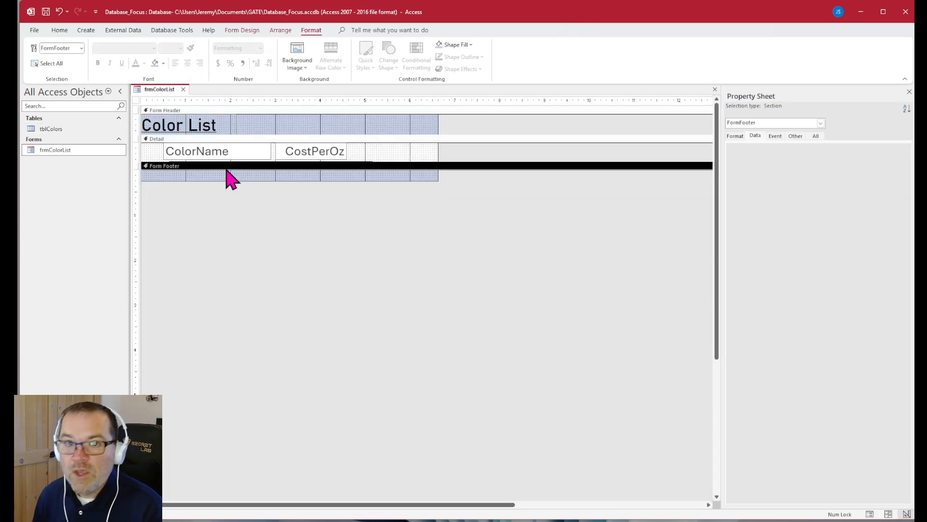
pyautogui.click(137, 101)
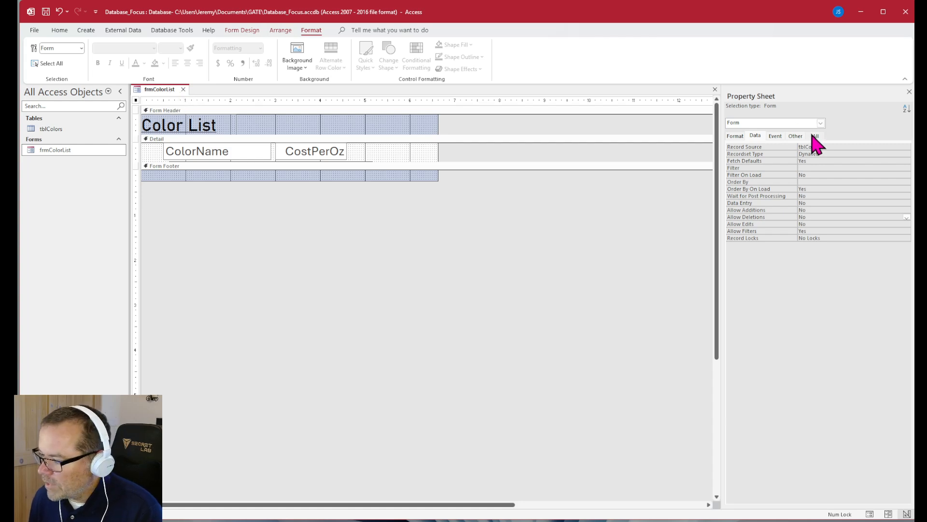
pyautogui.click(775, 136)
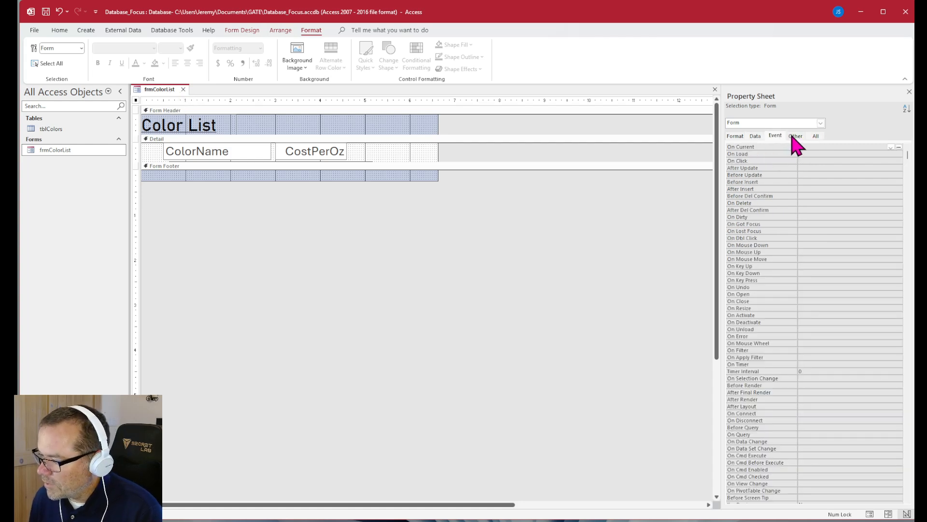
pyautogui.click(793, 136)
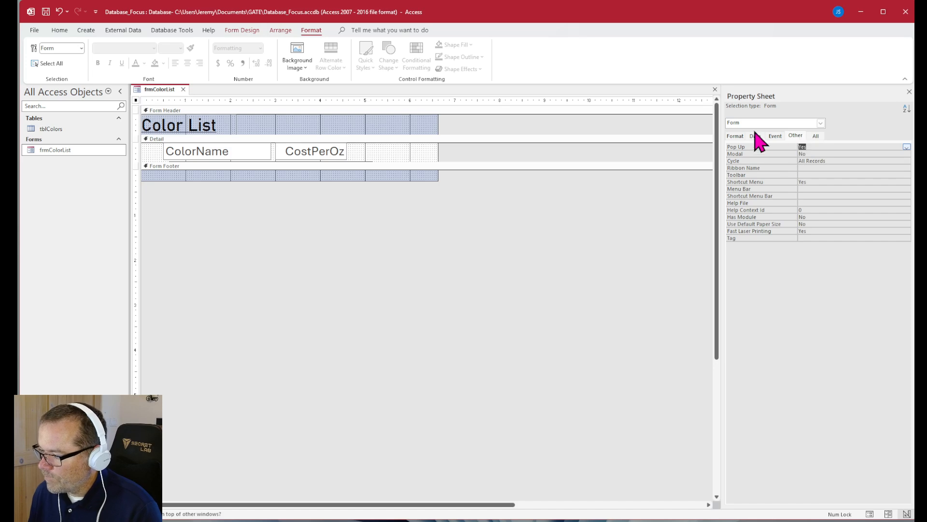
# - Show the form as a pop-up in Form View, move its window away from the corner, and enlarge it to fit all records
pyautogui.click(870, 513)
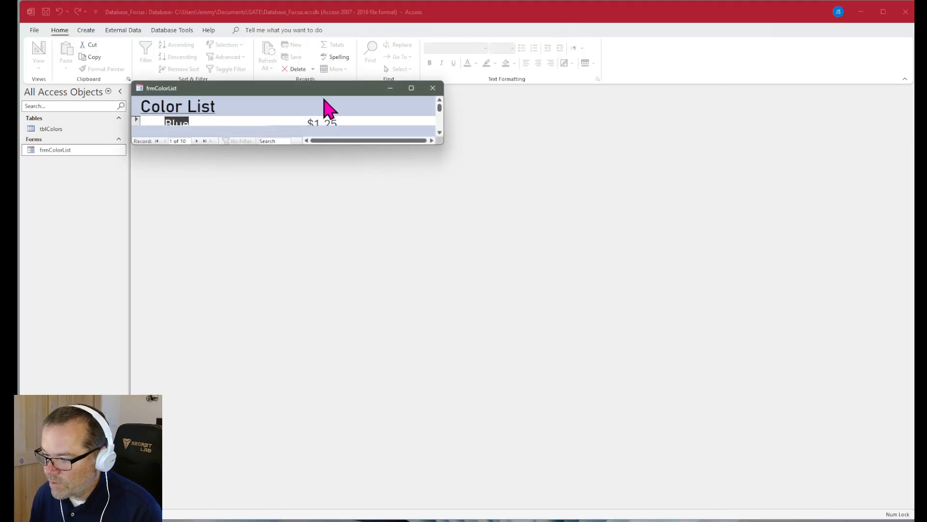
pyautogui.moveTo(315, 90); pyautogui.dragTo(389, 119)
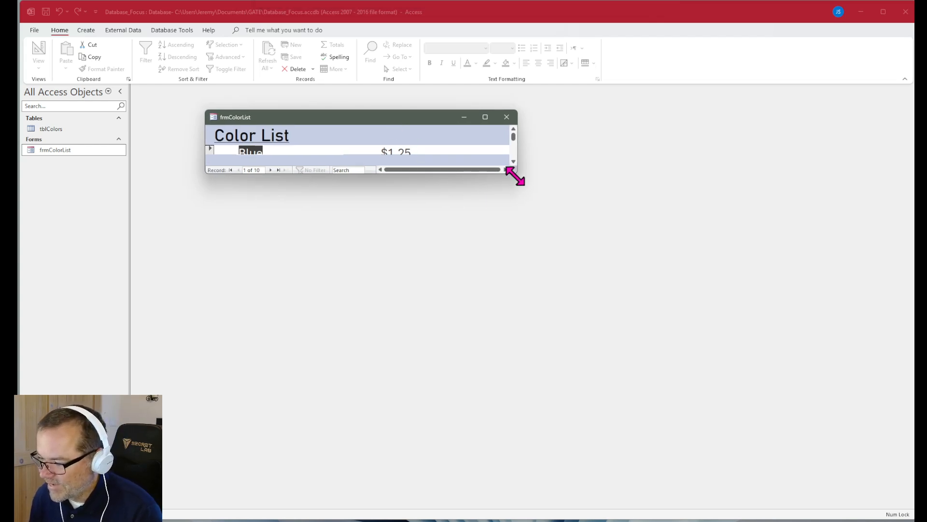
pyautogui.moveTo(515, 177); pyautogui.dragTo(554, 396)
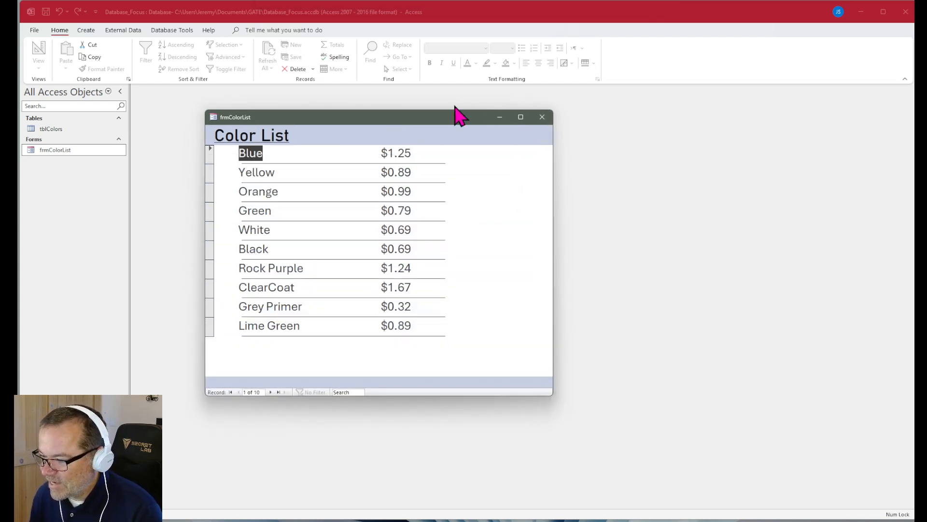
# - Close the pop-up, set frmColorList's Border Style to Thin in Design View, and preview the form in Form View
pyautogui.moveTo(457, 115); pyautogui.dragTo(427, 133)
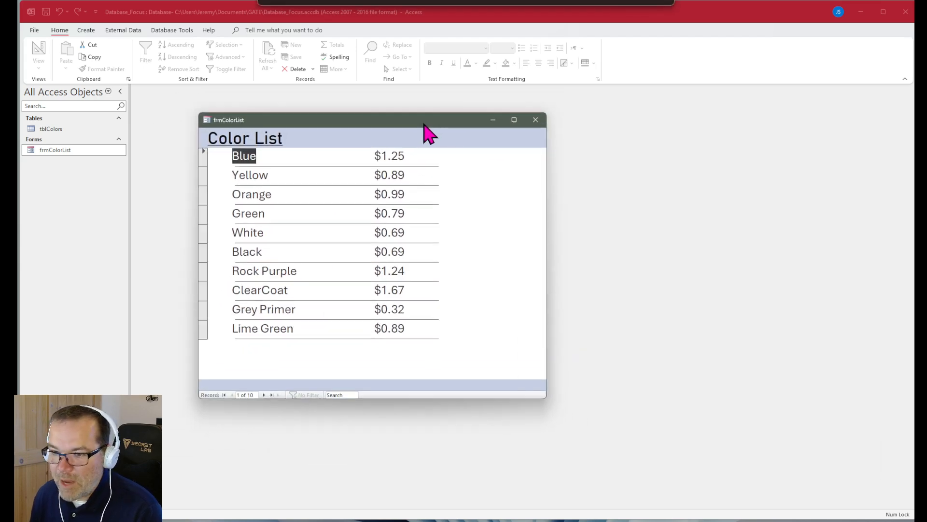
pyautogui.click(535, 120)
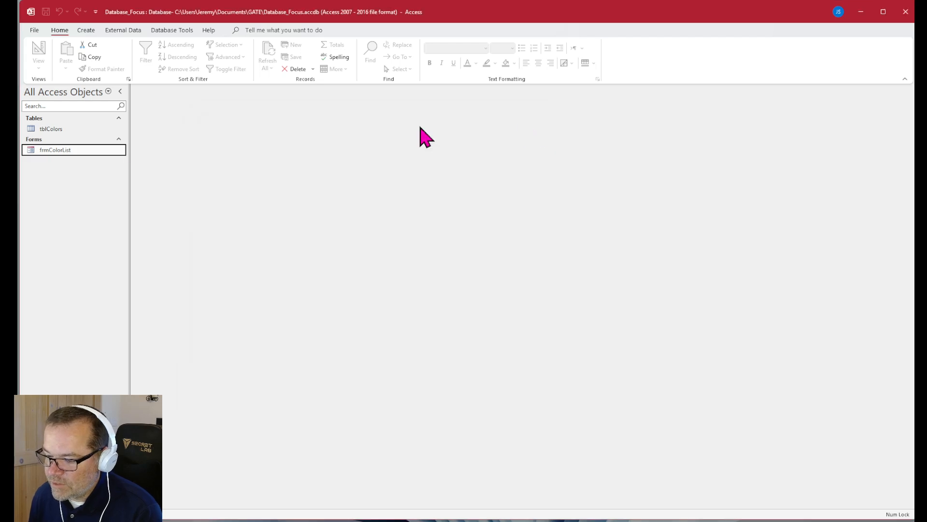
pyautogui.rightClick(68, 150)
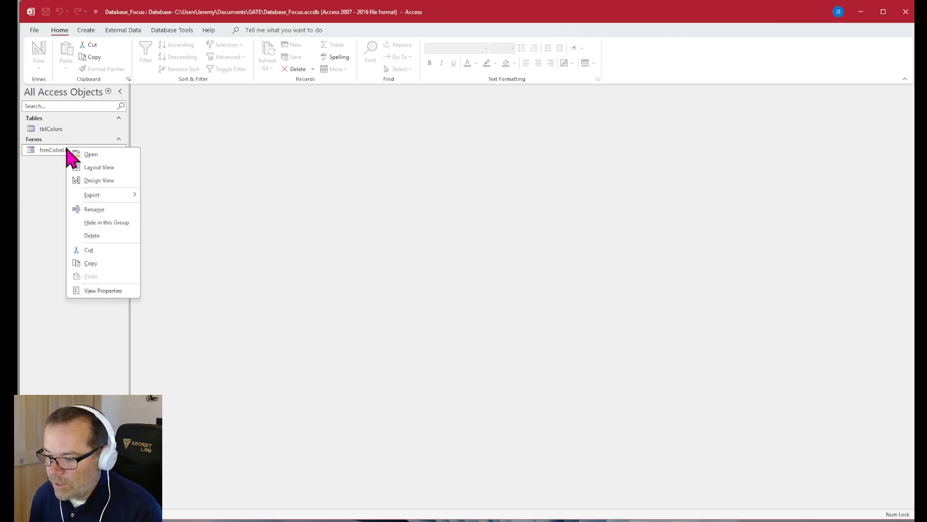
pyautogui.click(93, 182)
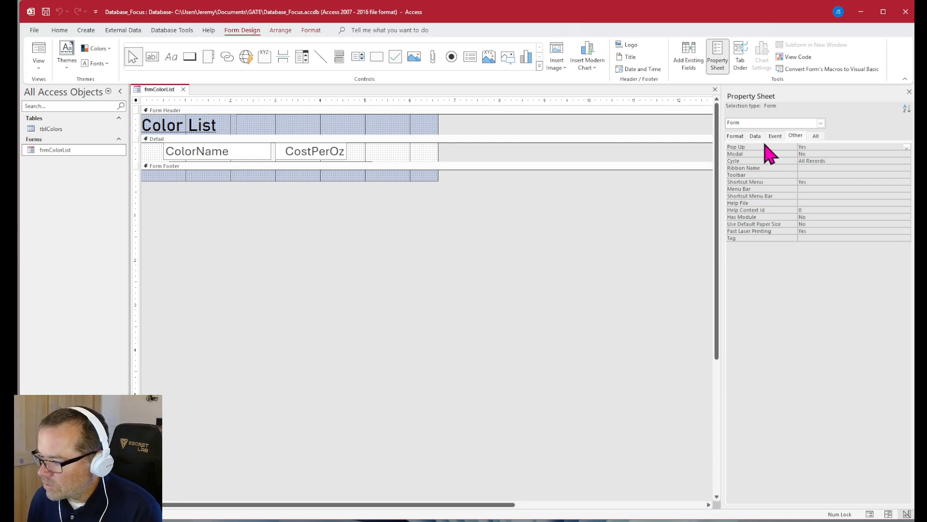
pyautogui.click(735, 137)
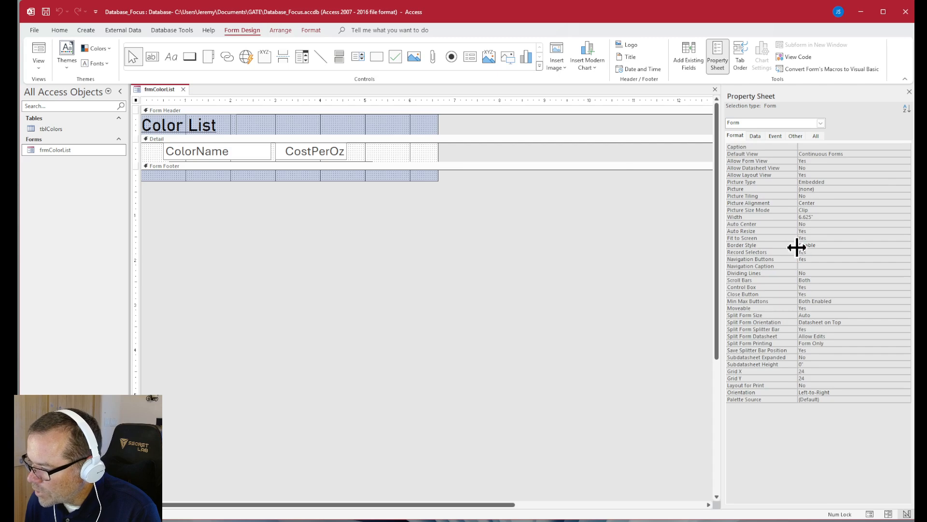
pyautogui.click(907, 245)
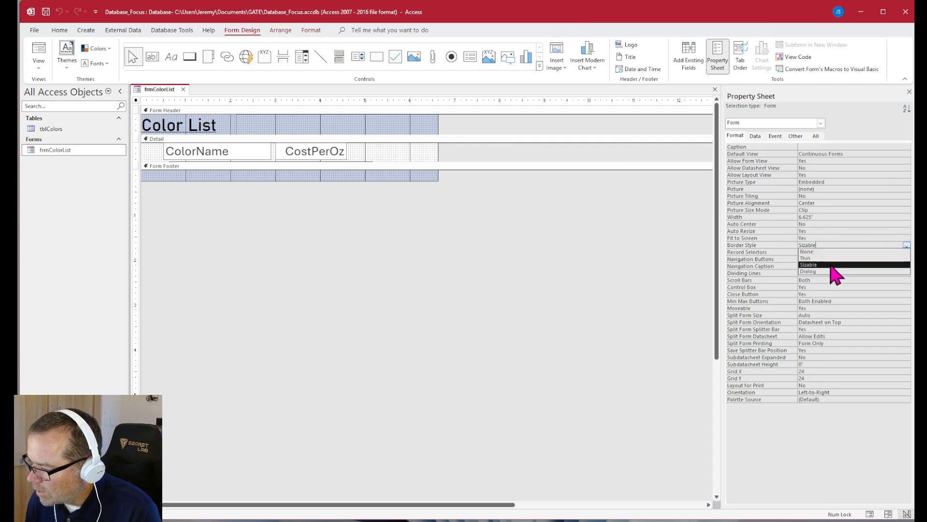
pyautogui.click(819, 259)
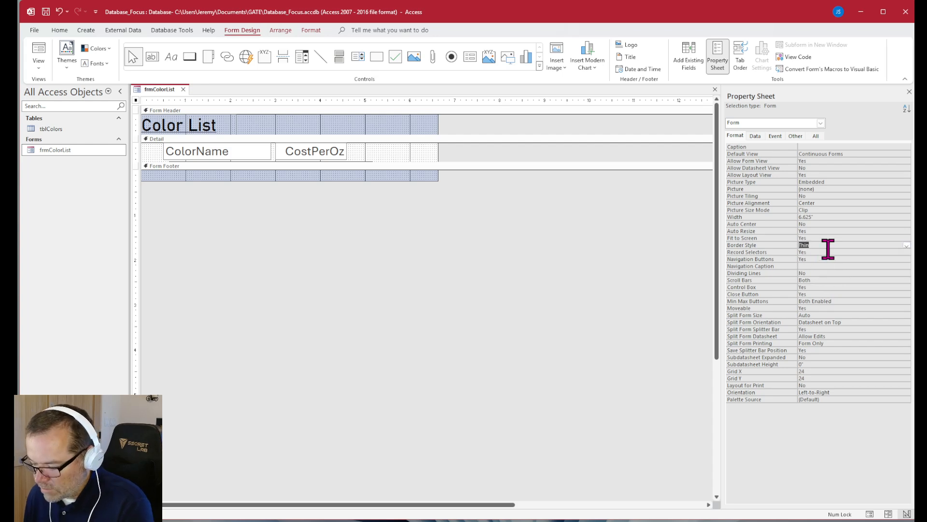
pyautogui.click(869, 514)
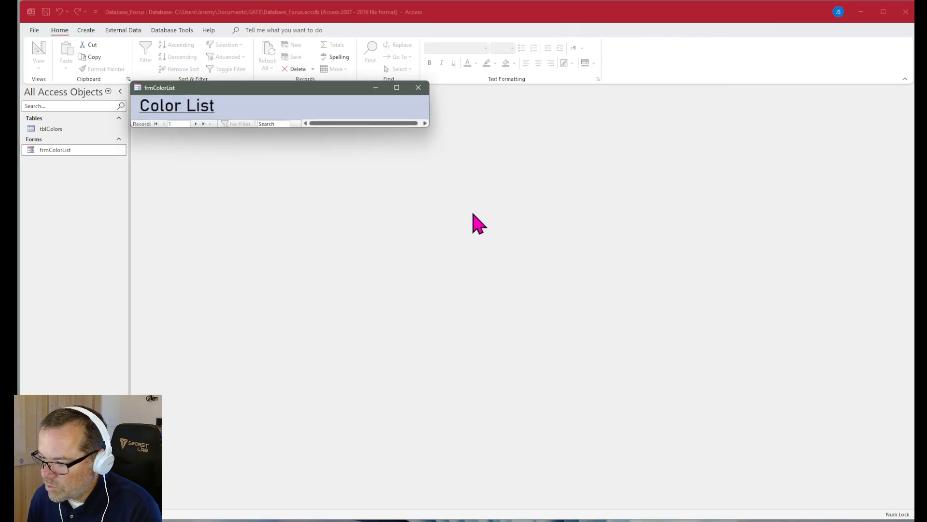
pyautogui.click(418, 88)
# - Reopen frmColorList in Design View and set its Border Style back to Sizable
pyautogui.rightClick(41, 151)
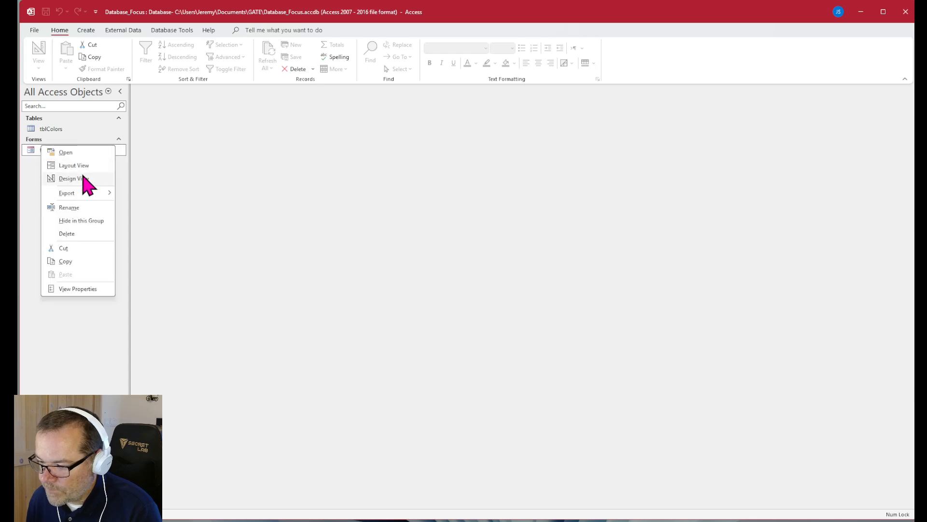
pyautogui.click(86, 178)
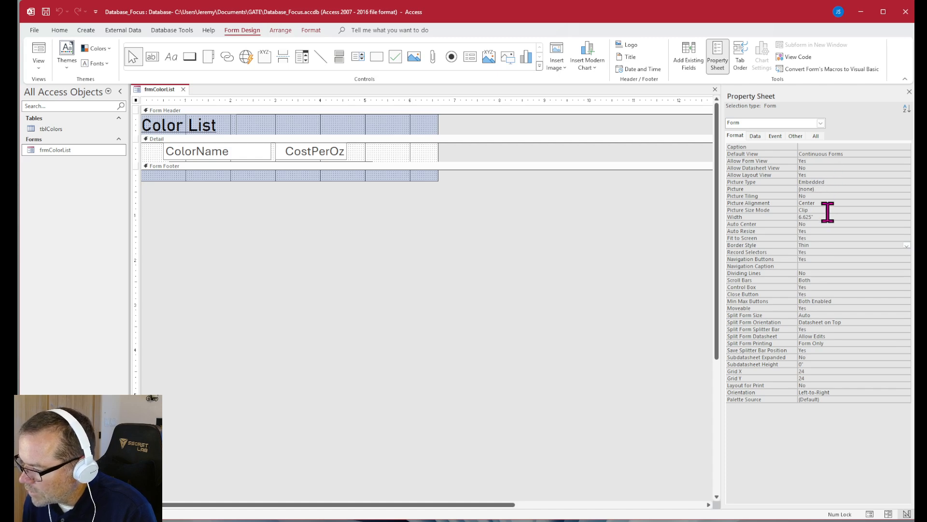
pyautogui.click(907, 246)
pyautogui.click(829, 266)
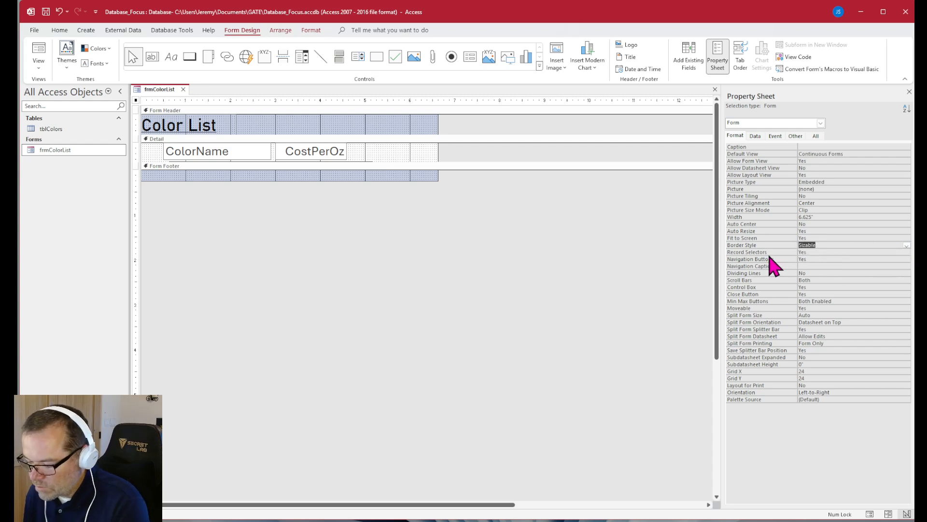
# - Show the form as a pop-up, enlarge it, and move it around in front of the opened tblColors datasheet before closing it
pyautogui.click(870, 514)
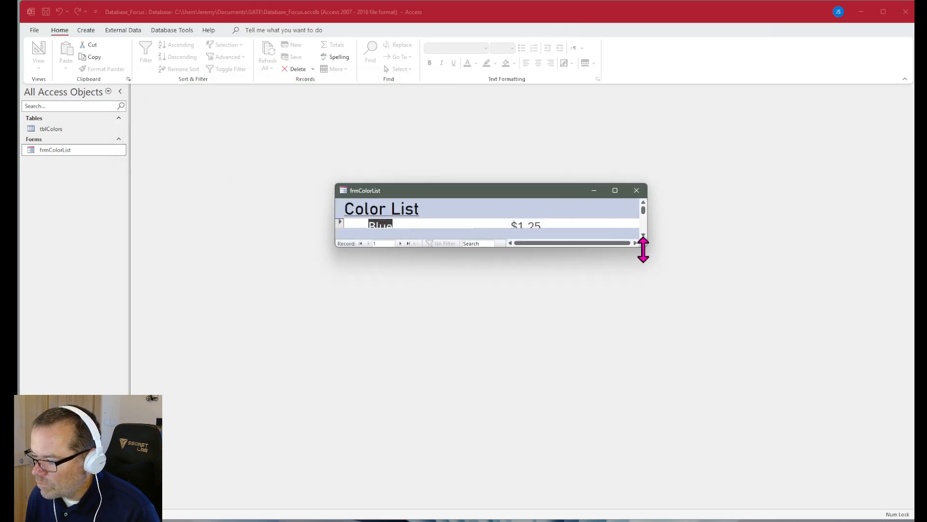
pyautogui.moveTo(643, 250); pyautogui.dragTo(731, 410)
pyautogui.moveTo(654, 190); pyautogui.dragTo(689, 155)
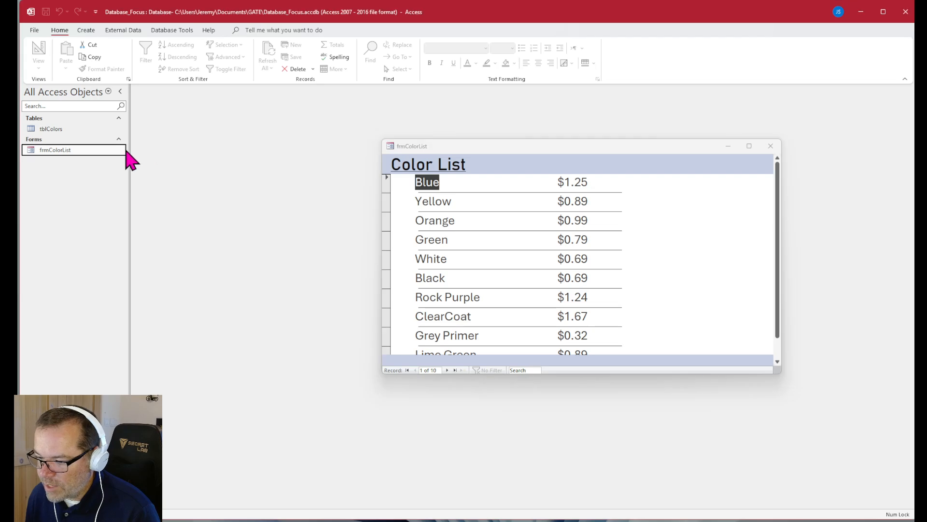
pyautogui.doubleClick(53, 129)
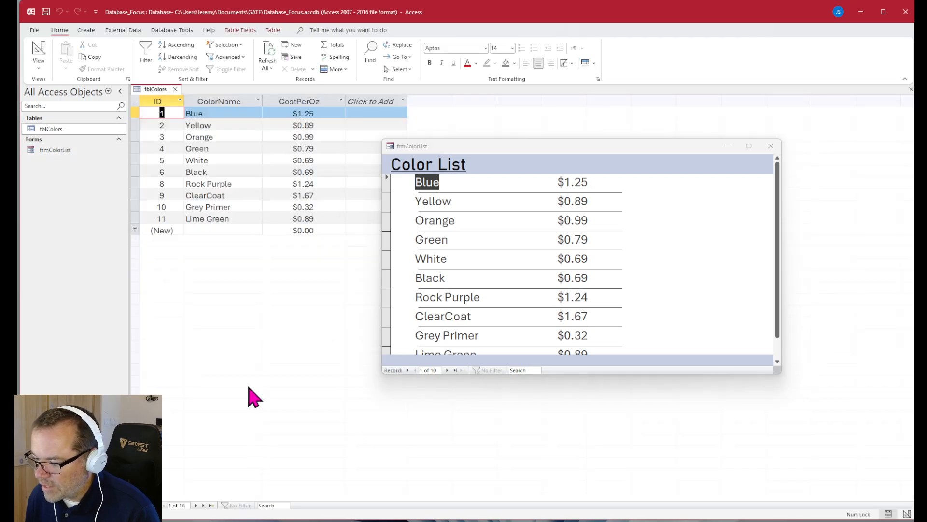
pyautogui.moveTo(635, 148); pyautogui.dragTo(552, 231)
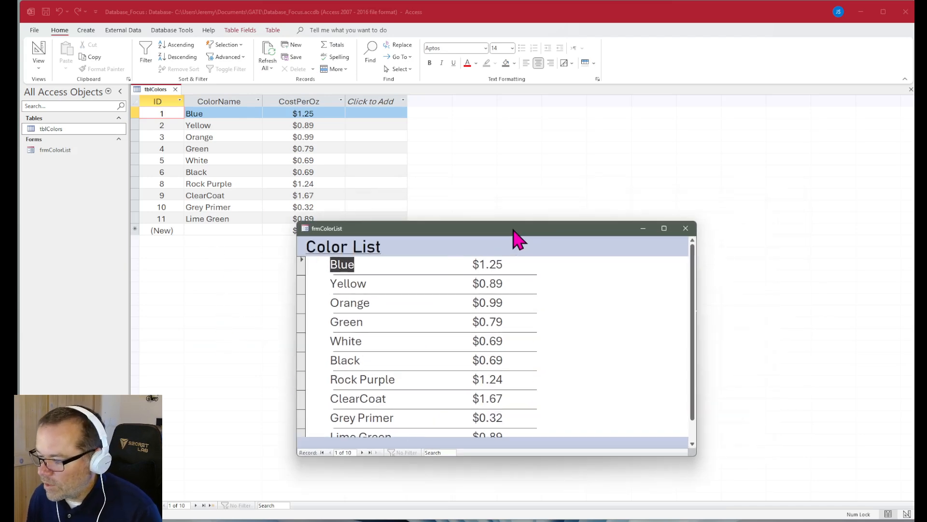
pyautogui.moveTo(513, 229); pyautogui.dragTo(480, 187)
pyautogui.click(652, 186)
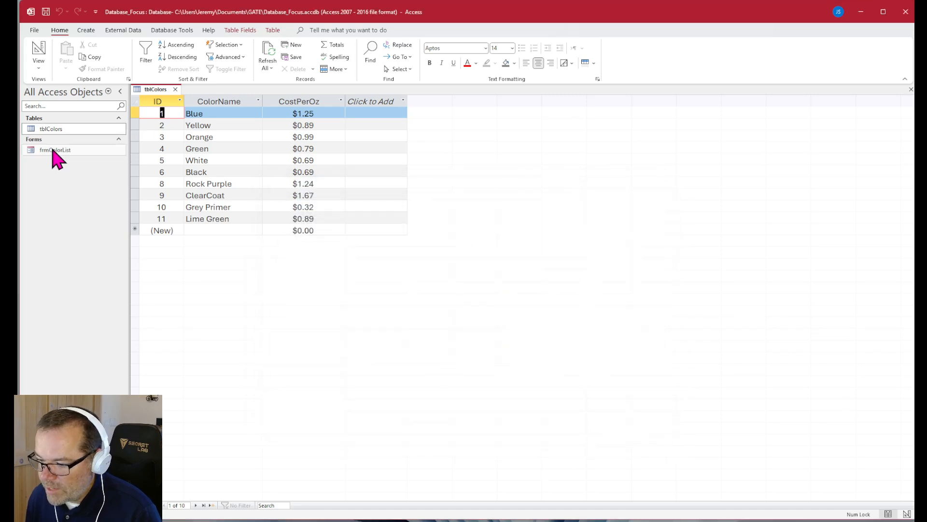
# - Close tblColors, set frmColorList's Modal property to Yes in Design View, and close the form
pyautogui.rightClick(52, 149)
pyautogui.click(183, 88)
pyautogui.click(176, 88)
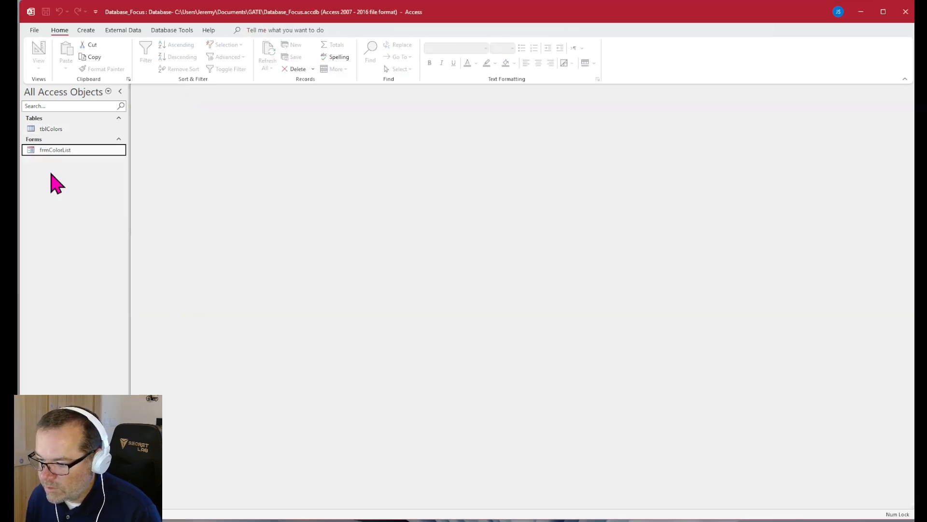
pyautogui.rightClick(61, 150)
pyautogui.click(84, 181)
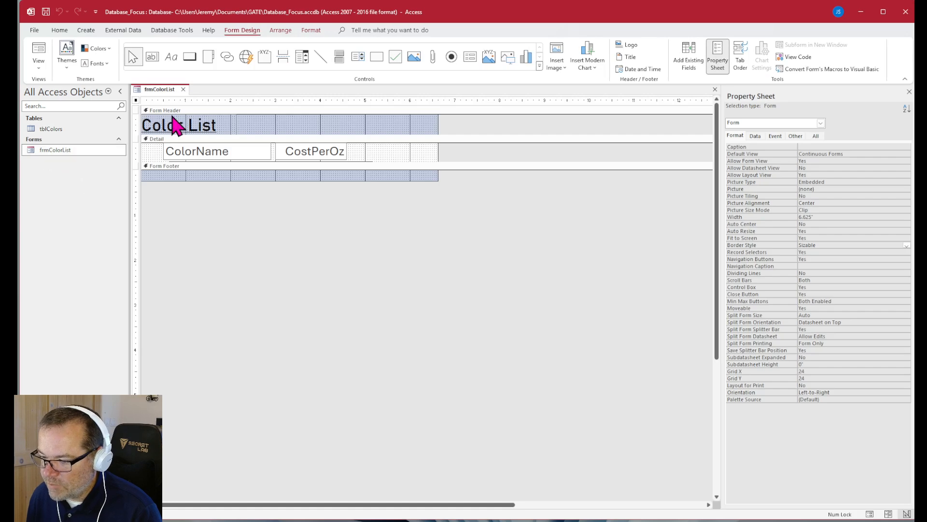
pyautogui.click(803, 136)
pyautogui.click(825, 148)
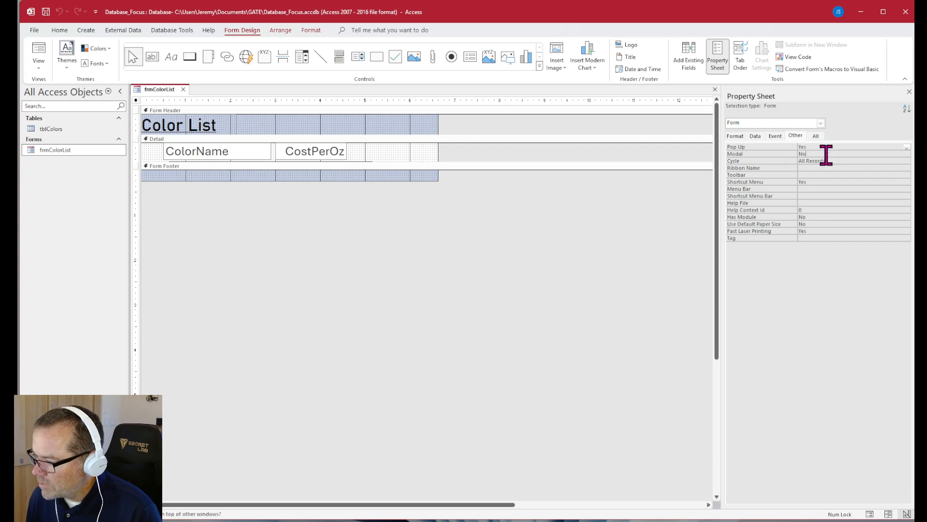
pyautogui.click(183, 89)
# - Open frmColorList, enlarge and move its modal window, test whether the area behind it responds, and close the form
pyautogui.doubleClick(57, 153)
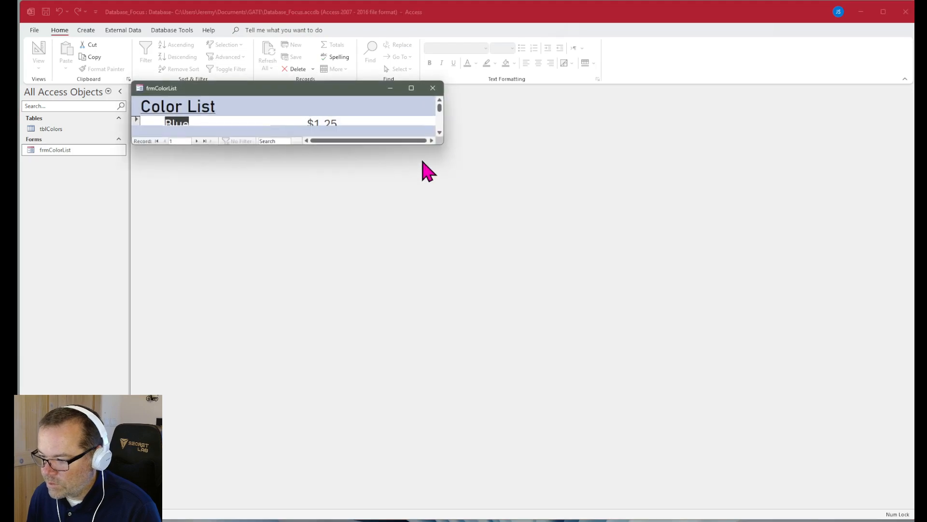
pyautogui.moveTo(441, 147); pyautogui.dragTo(563, 373)
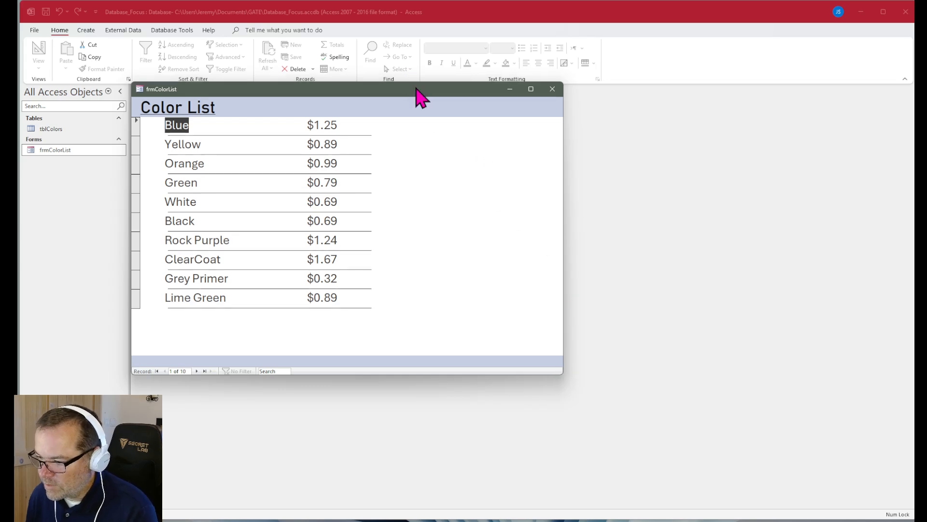
pyautogui.moveTo(420, 90); pyautogui.dragTo(713, 104)
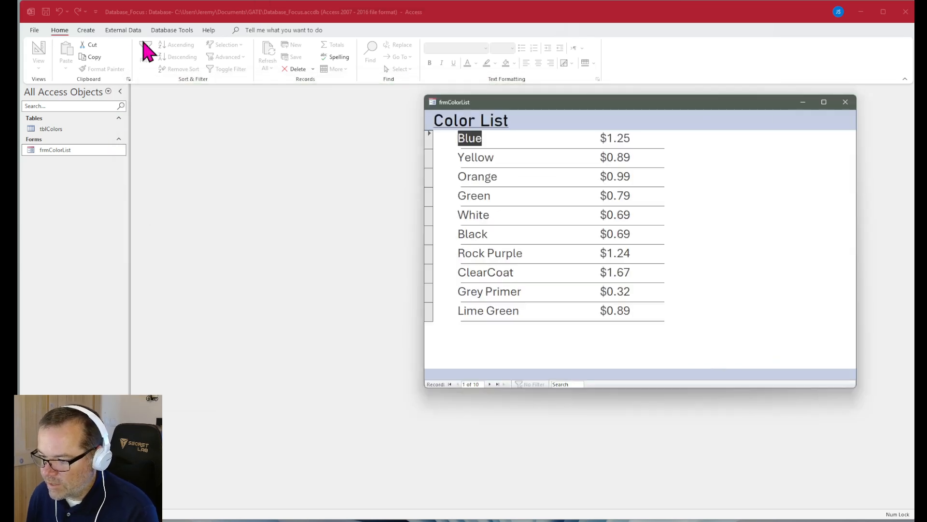
pyautogui.moveTo(615, 107); pyautogui.dragTo(488, 81)
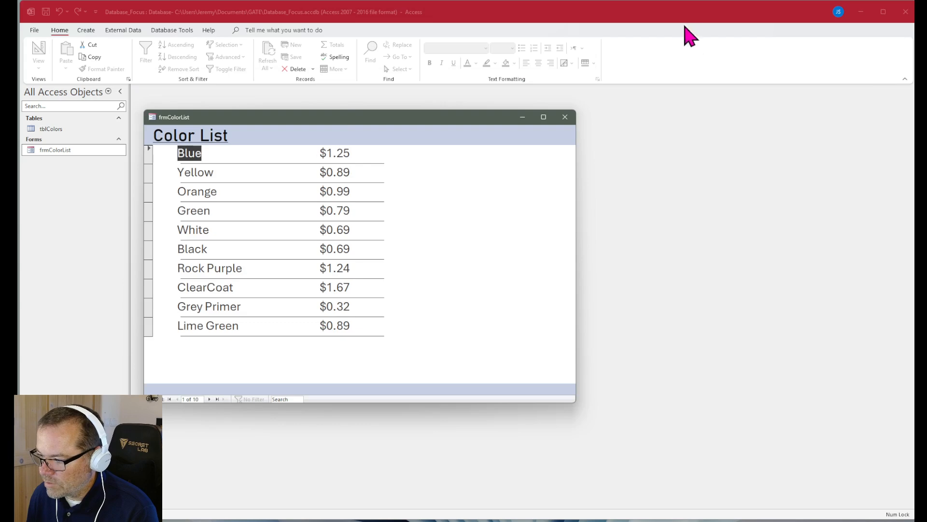
pyautogui.click(705, 232)
pyautogui.click(557, 205)
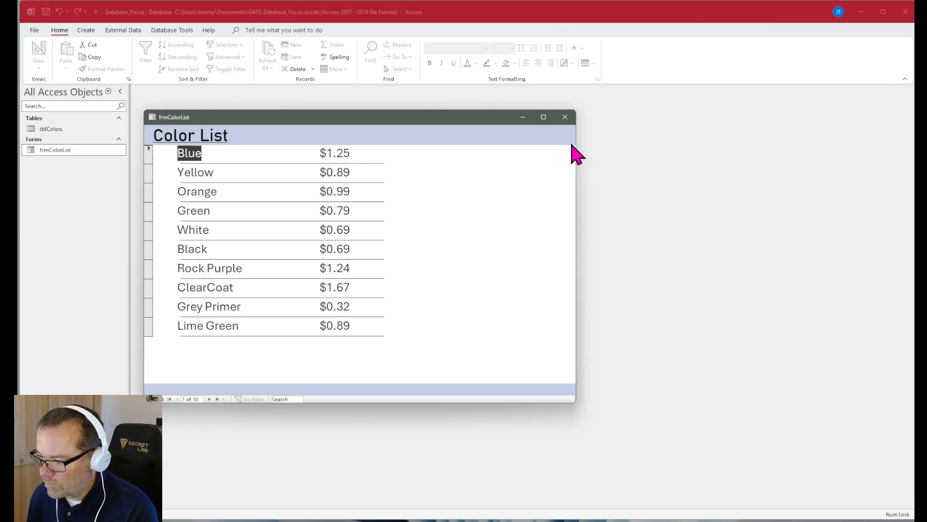
pyautogui.click(565, 117)
# - Reopen frmColorList, test resizing its window from the corner and upper edge, and close it
pyautogui.doubleClick(54, 153)
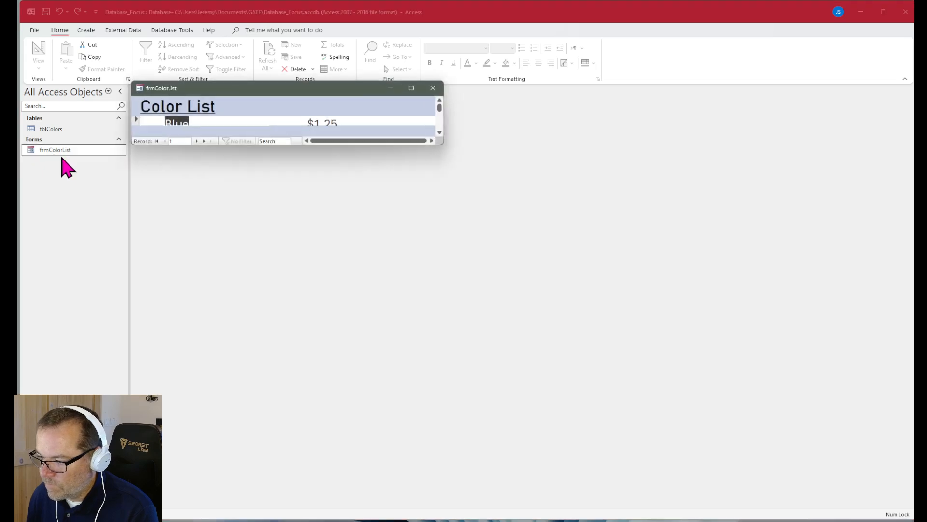
pyautogui.moveTo(436, 140); pyautogui.dragTo(451, 320)
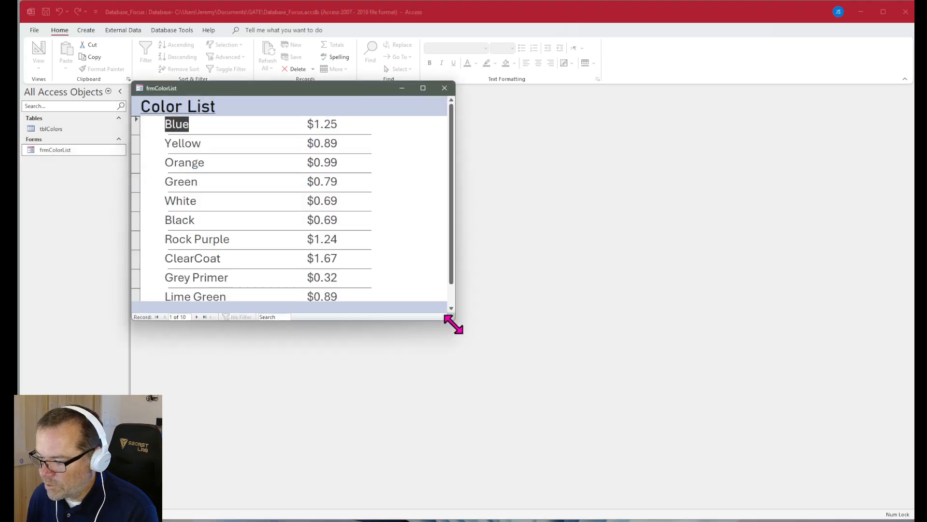
pyautogui.moveTo(377, 81); pyautogui.dragTo(528, 178)
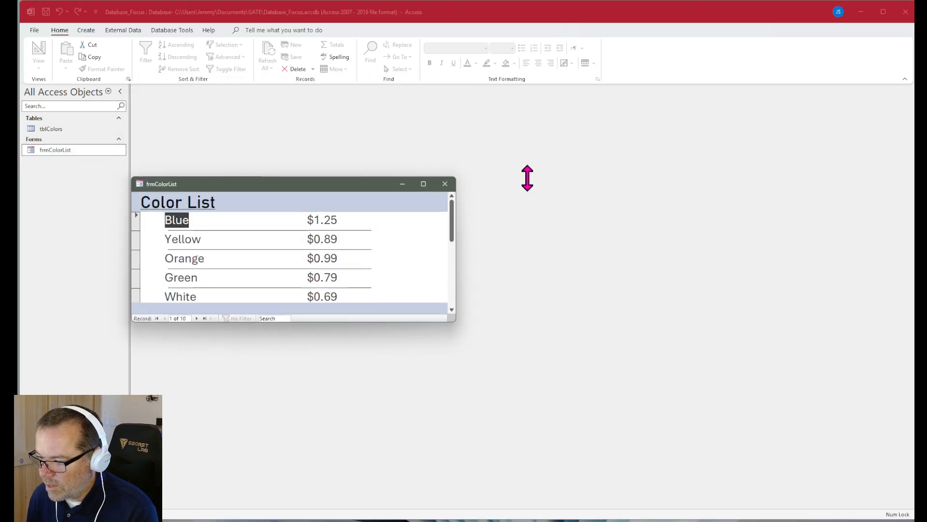
pyautogui.click(445, 184)
# - Open frmColorList in Design View and set both its Pop Up and Modal properties to No
pyautogui.rightClick(44, 155)
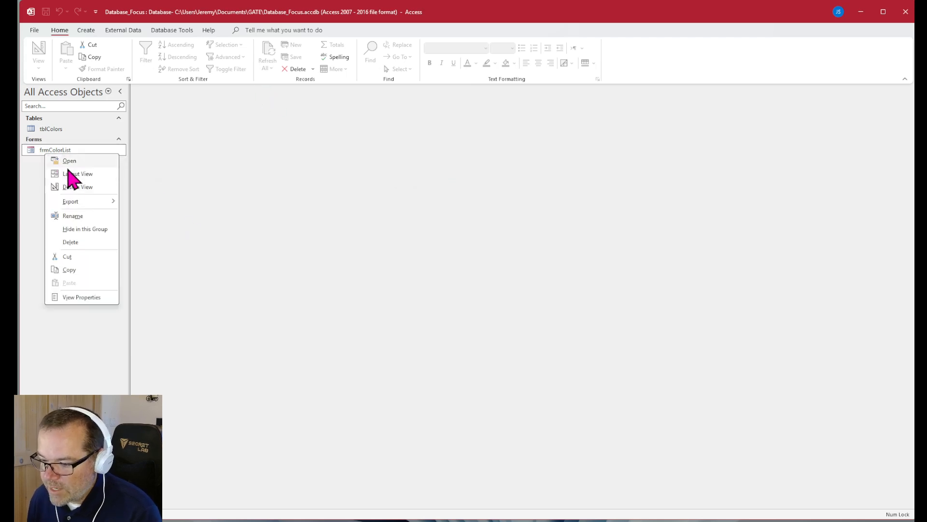
pyautogui.click(77, 185)
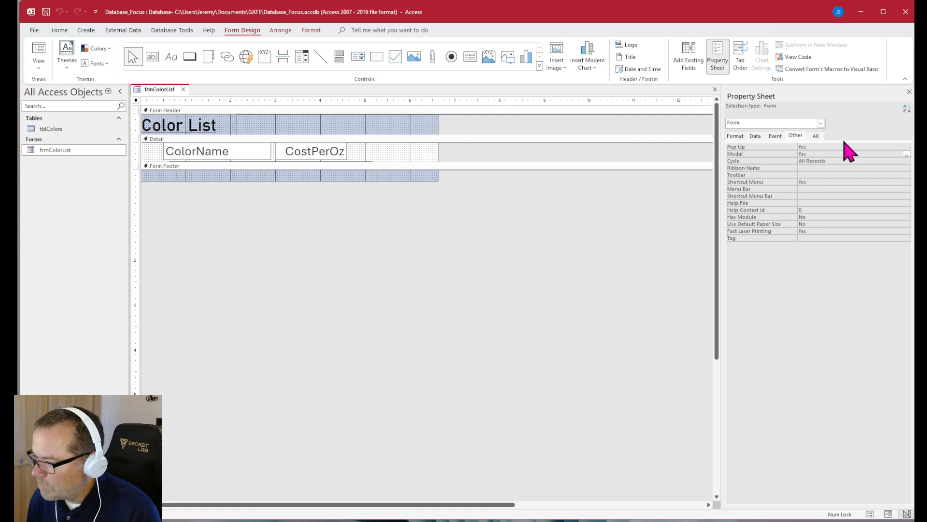
pyautogui.doubleClick(817, 148)
pyautogui.doubleClick(820, 153)
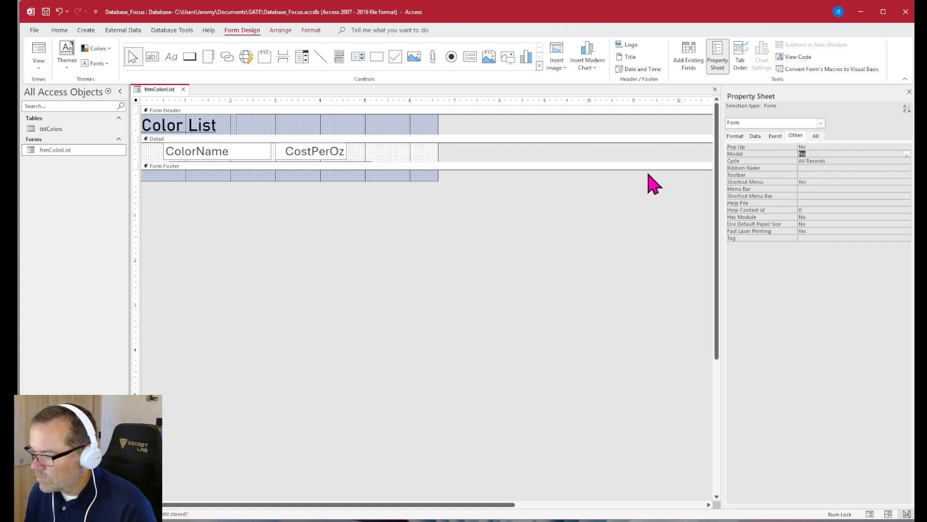
# - Set the form's Moveable property to No, check it in Form View alongside tblColors in a second tab, and close both
pyautogui.click(736, 136)
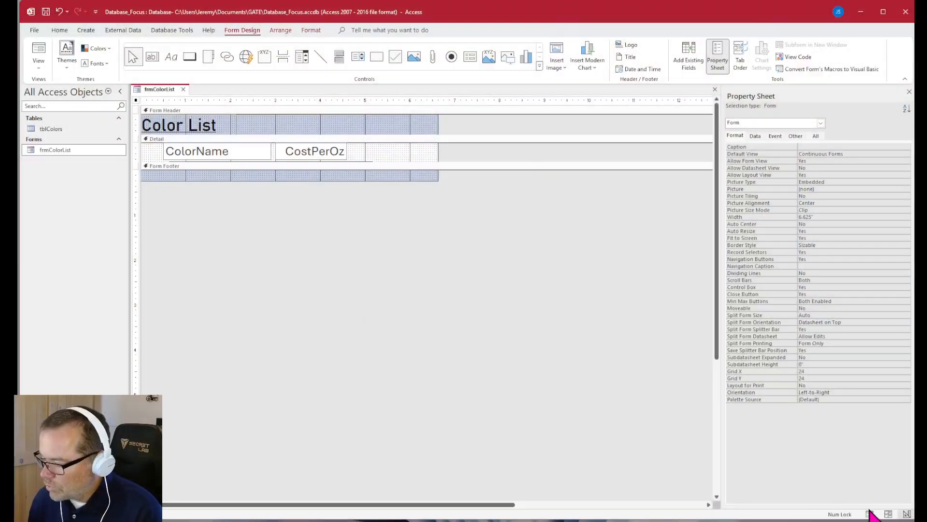
pyautogui.click(871, 515)
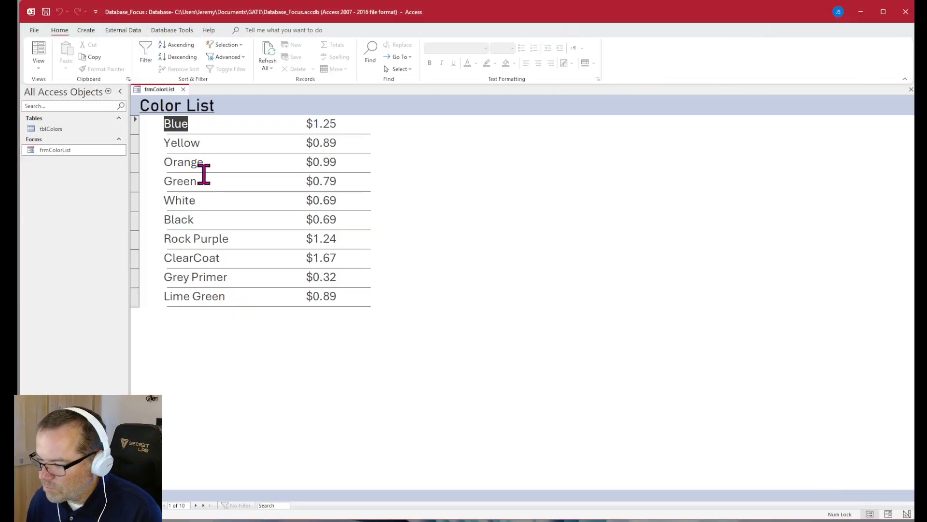
pyautogui.doubleClick(51, 129)
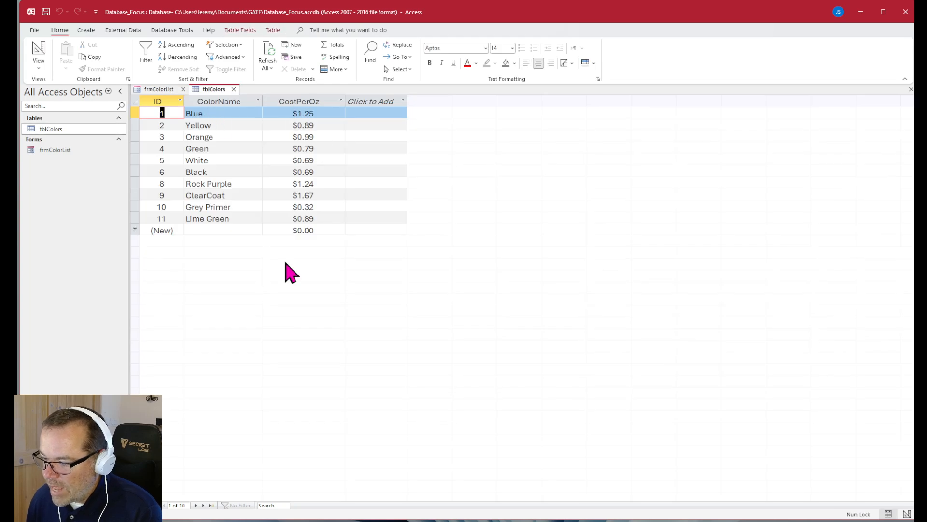
pyautogui.click(234, 89)
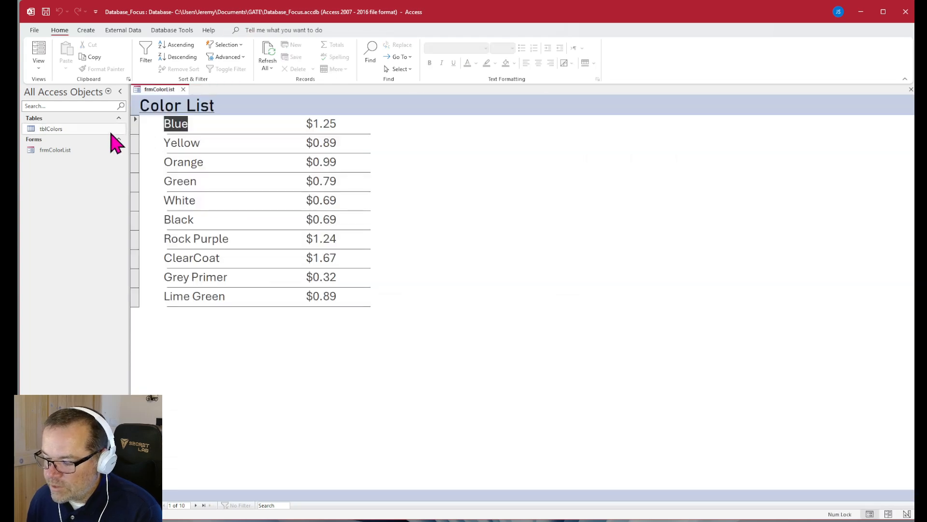
pyautogui.click(184, 89)
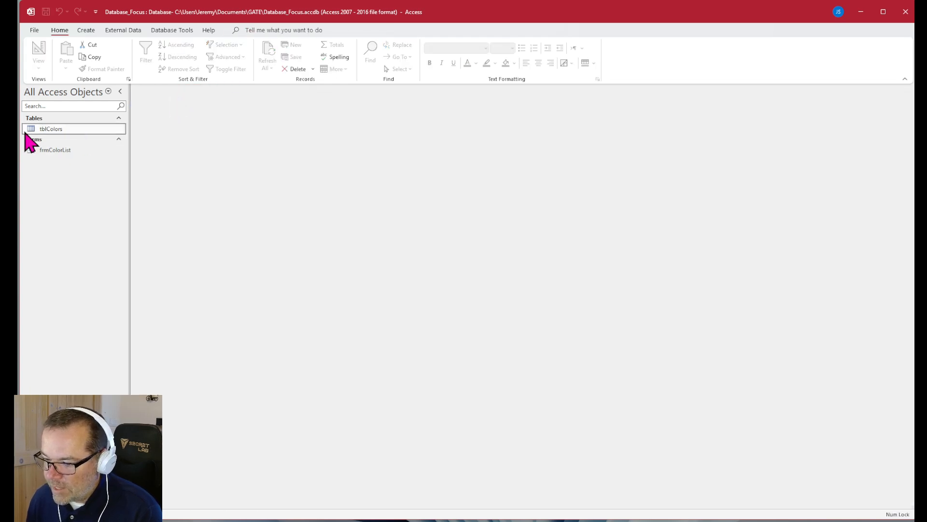
pyautogui.click(85, 30)
pyautogui.click(280, 69)
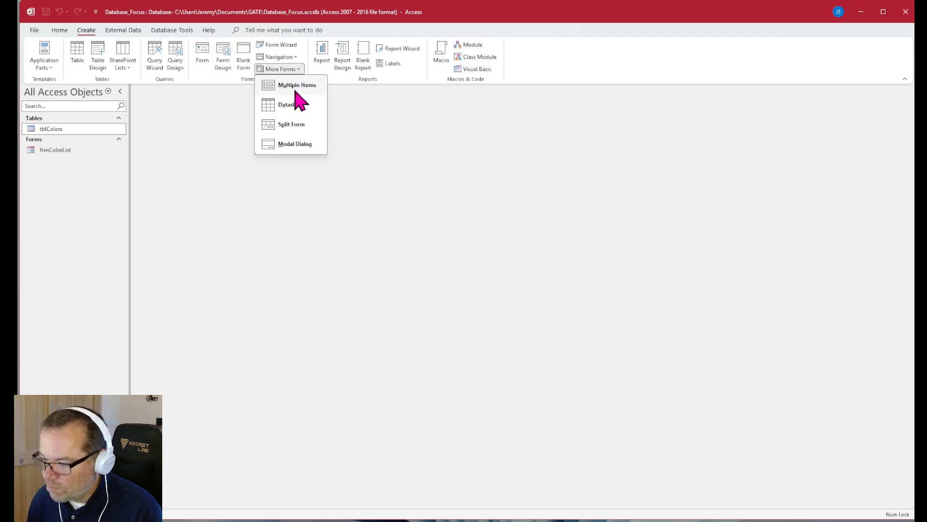
pyautogui.click(301, 270)
# - Open frmColorList in Design View, list its available fields, and check the tblColors records before closing that table
pyautogui.rightClick(46, 153)
pyautogui.click(81, 183)
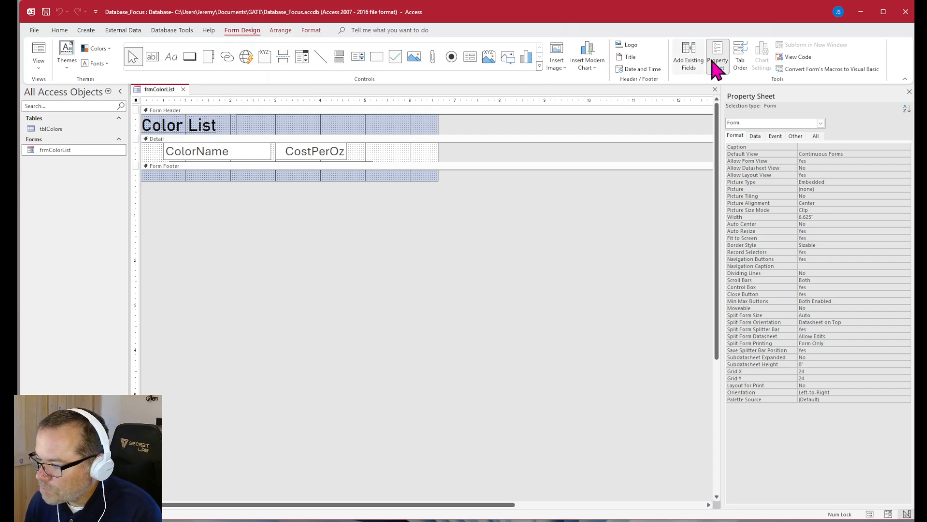
pyautogui.click(688, 59)
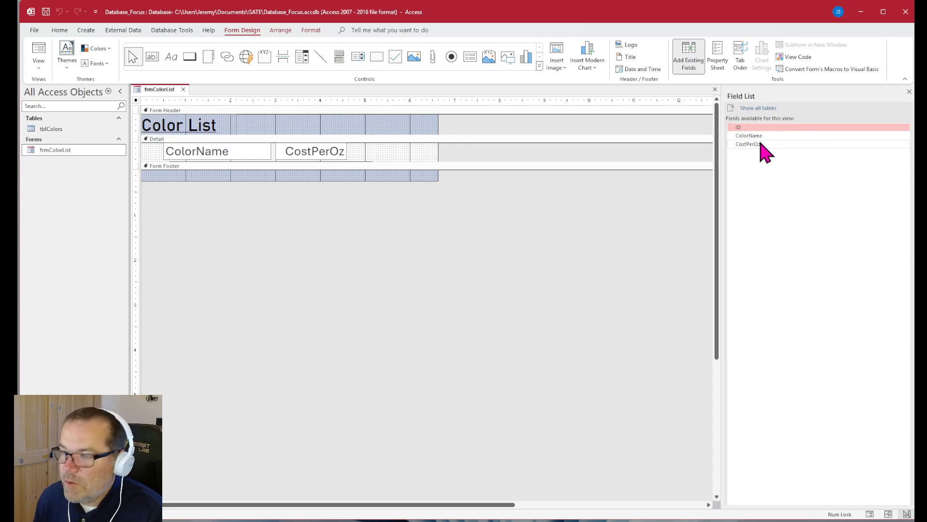
pyautogui.doubleClick(51, 129)
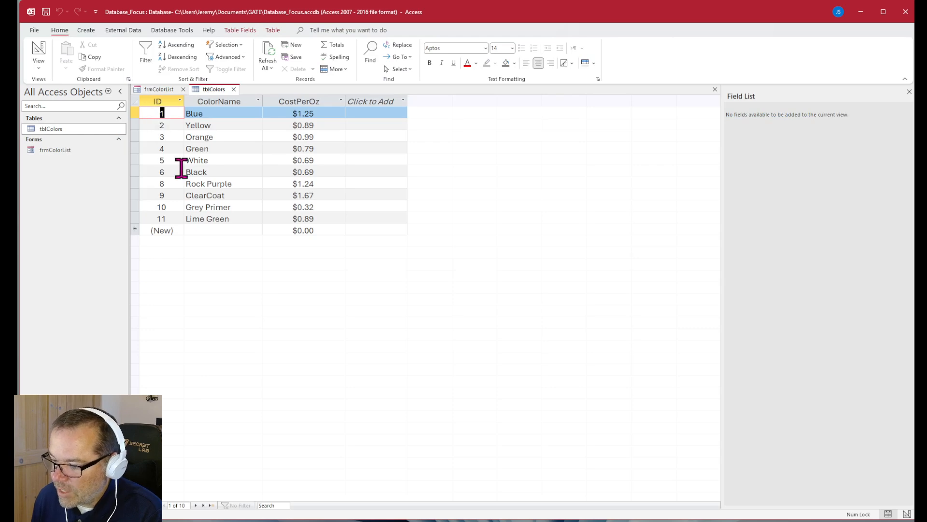
pyautogui.click(233, 89)
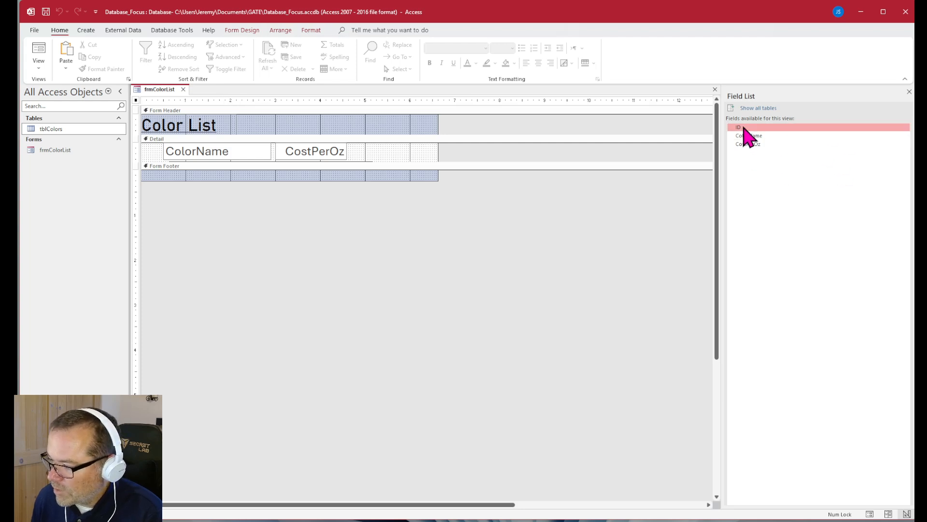
# - Add the ID field to the form's detail section without its label, fitting its text box just before ColorName
pyautogui.moveTo(737, 130); pyautogui.dragTo(706, 119)
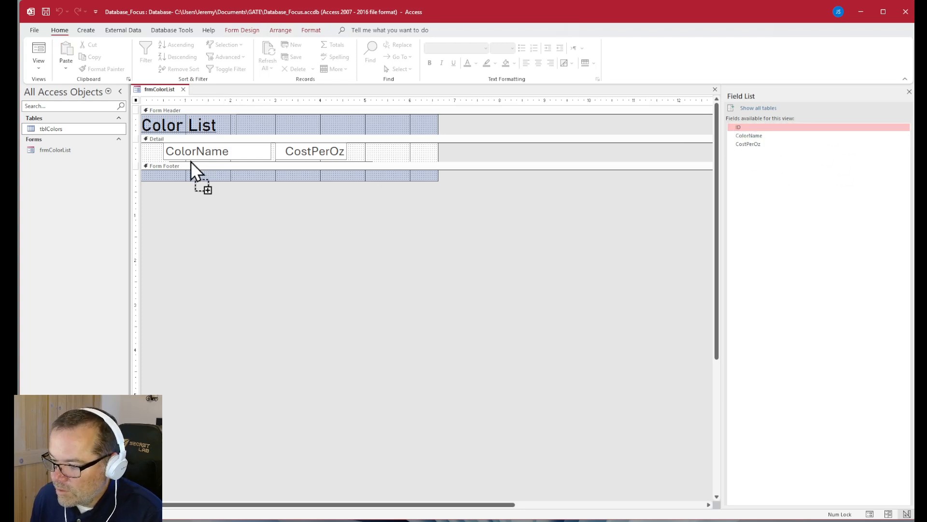
pyautogui.moveTo(190, 161); pyautogui.dragTo(407, 150)
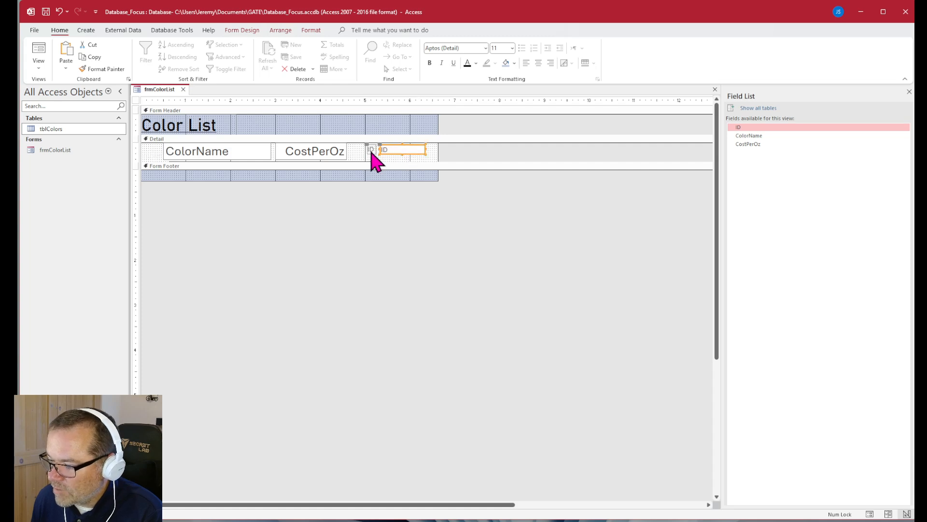
pyautogui.click(371, 150)
pyautogui.press('Delete')
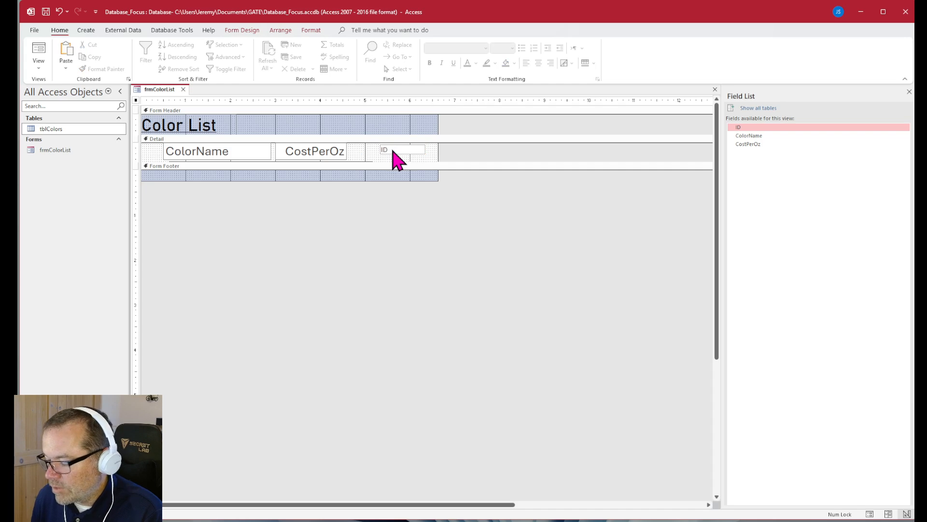
pyautogui.moveTo(398, 152); pyautogui.dragTo(160, 159)
# - Set the ID text box's font size to 20 and check the numbered color list in Form View
pyautogui.click(313, 31)
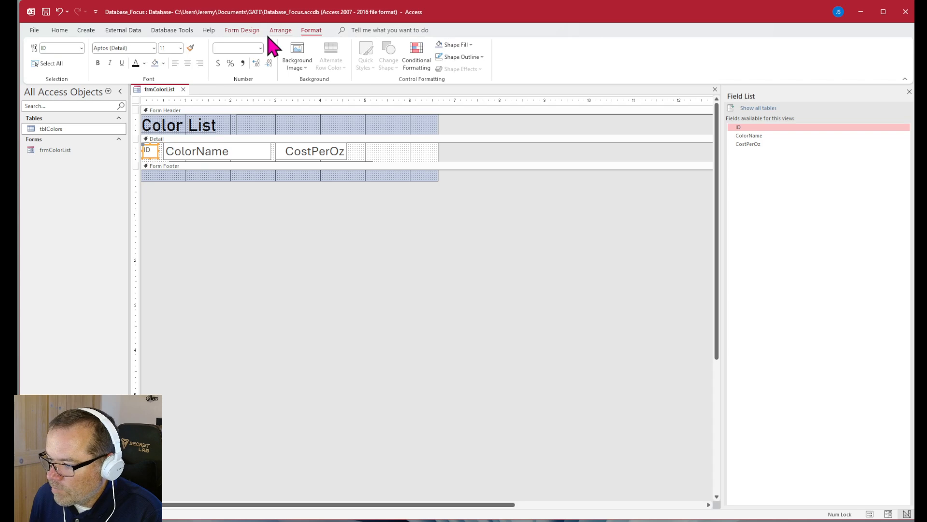
pyautogui.click(242, 30)
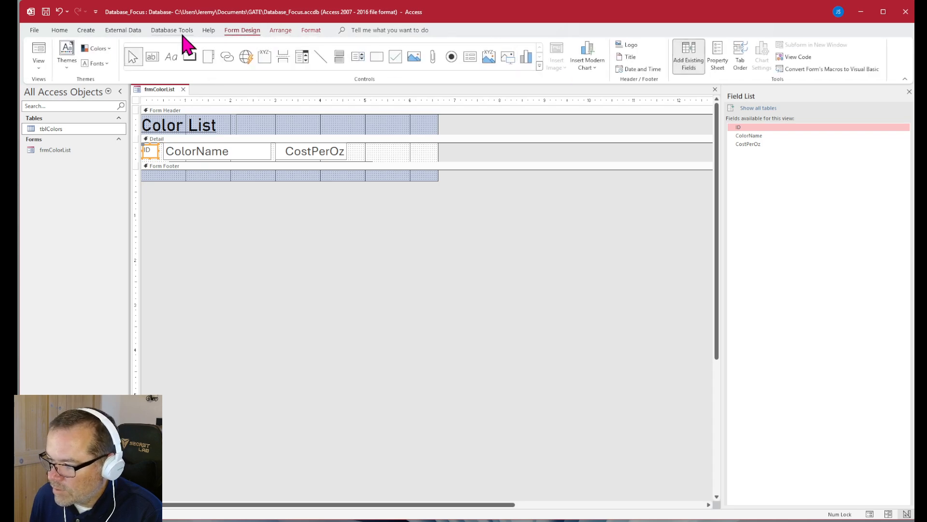
pyautogui.click(310, 30)
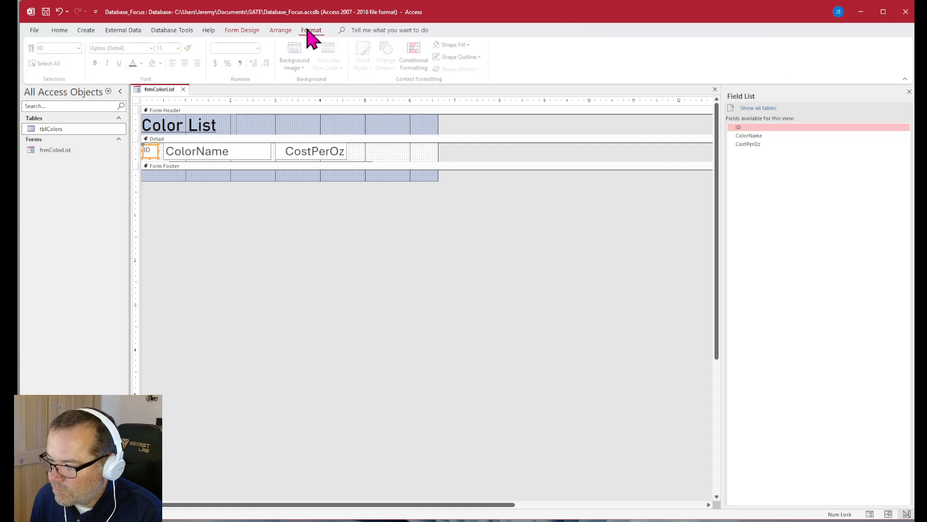
pyautogui.click(181, 48)
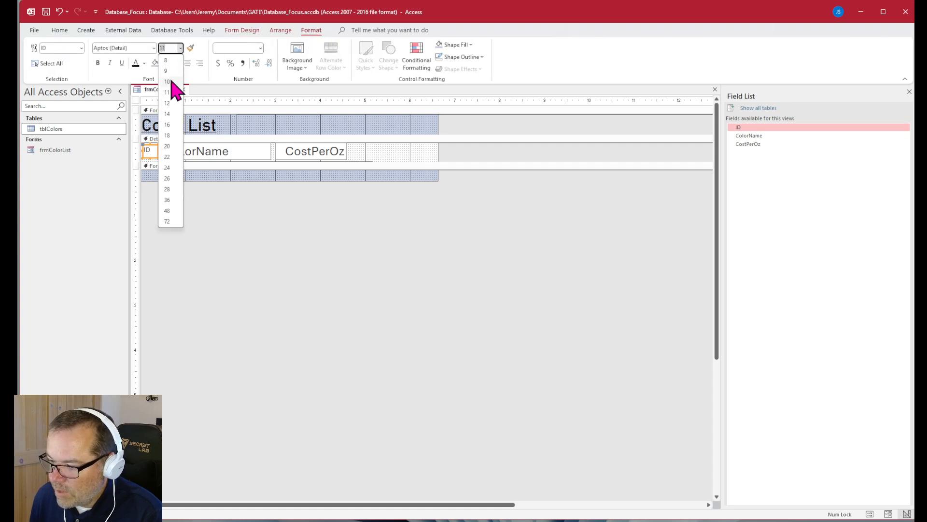
pyautogui.click(167, 145)
pyautogui.click(869, 514)
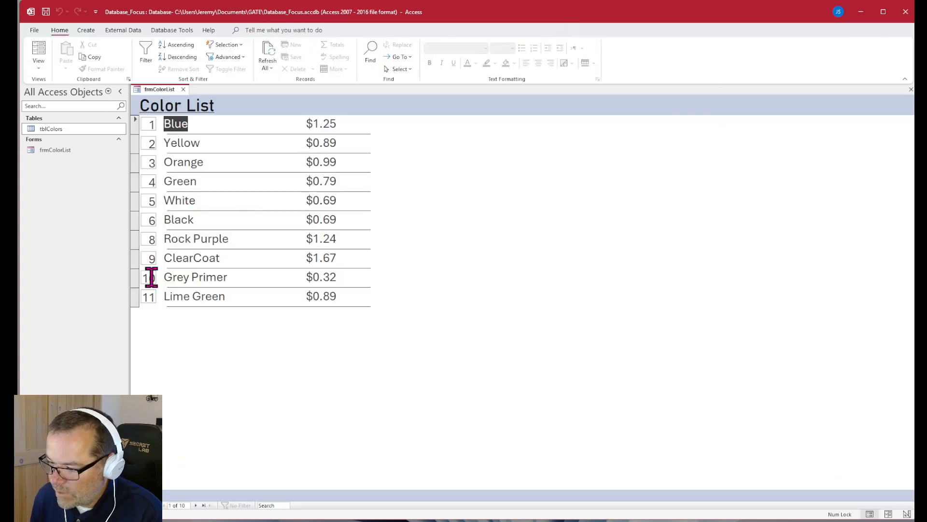
pyautogui.click(151, 127)
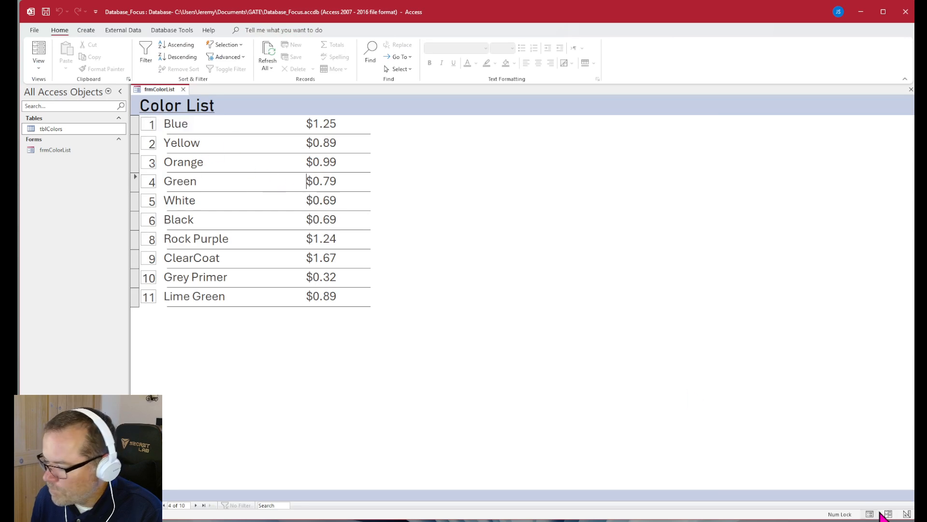
# - Return to Design View, set the form's Allow Additions property to Yes, and display the form in Form View
pyautogui.click(907, 515)
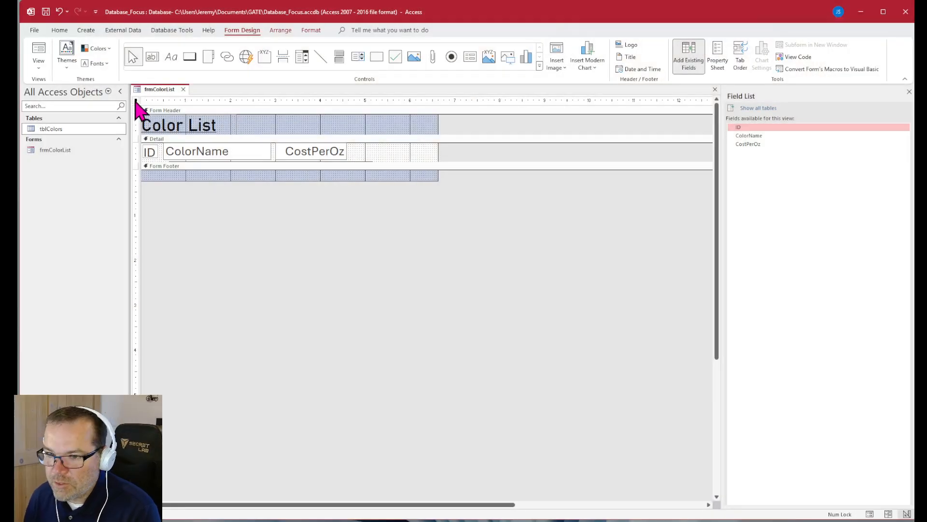
pyautogui.click(723, 59)
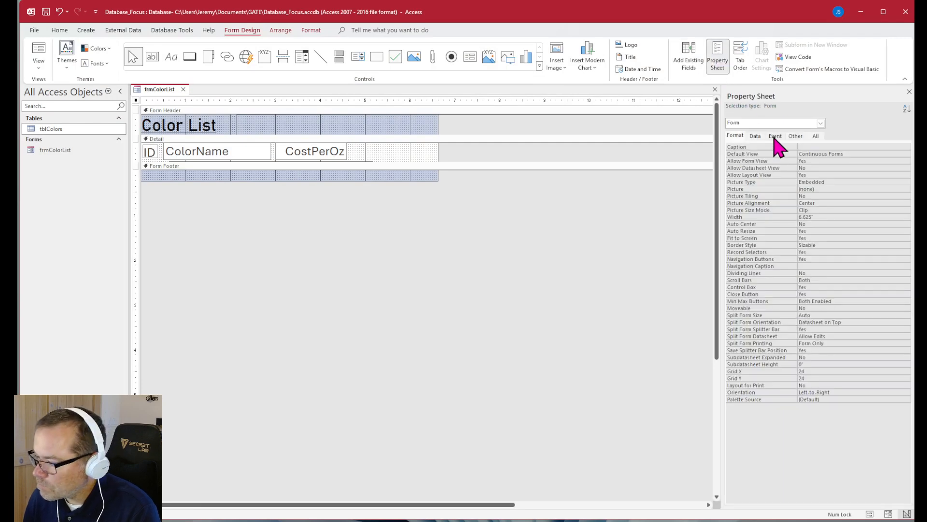
pyautogui.click(755, 137)
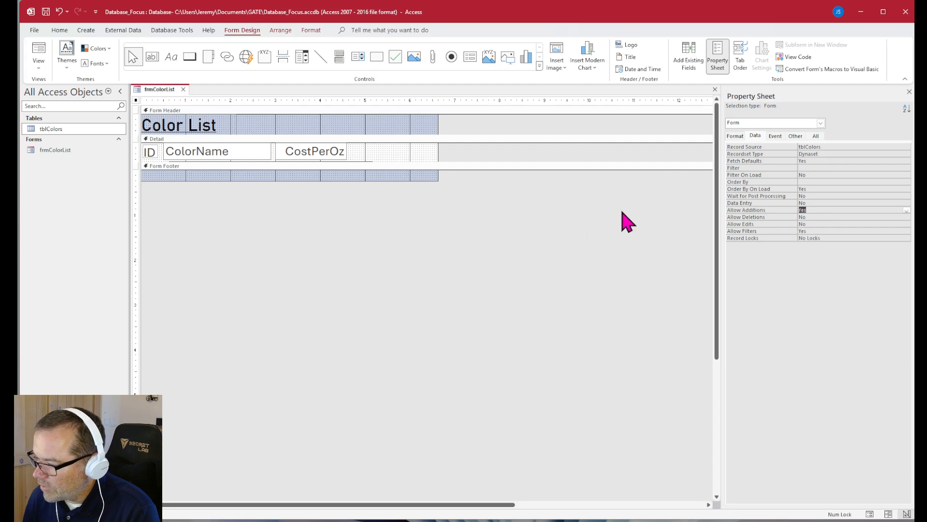
pyautogui.click(870, 514)
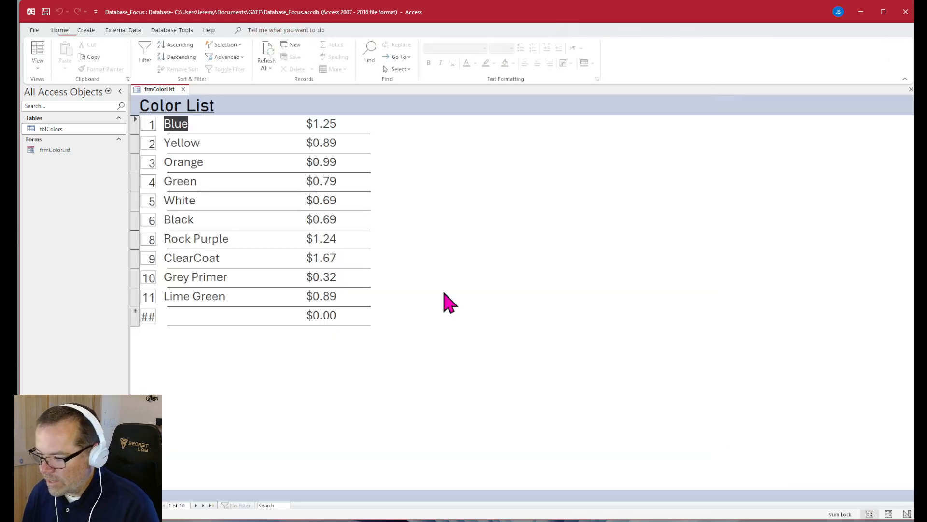
# - Add a new color record named Fire Orange with a cost per ounce of 1.12
pyautogui.click(226, 317)
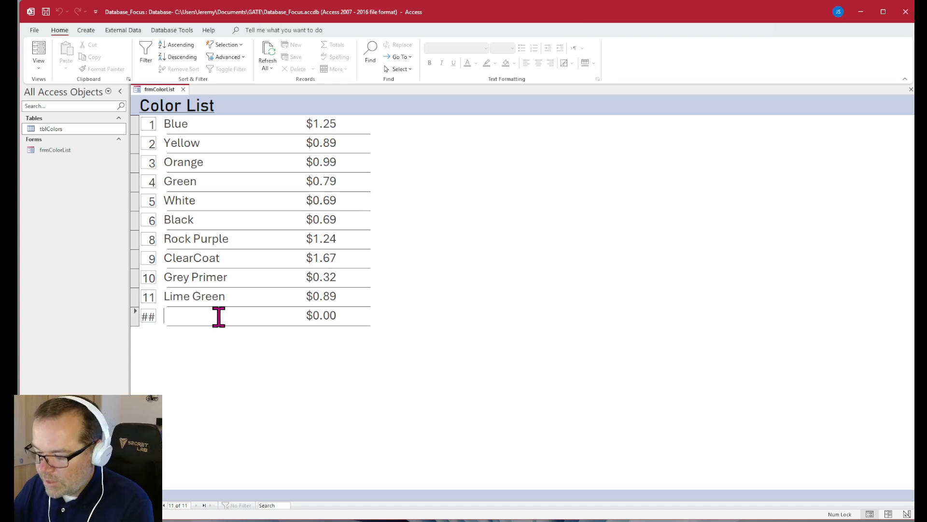
pyautogui.write('Flr')
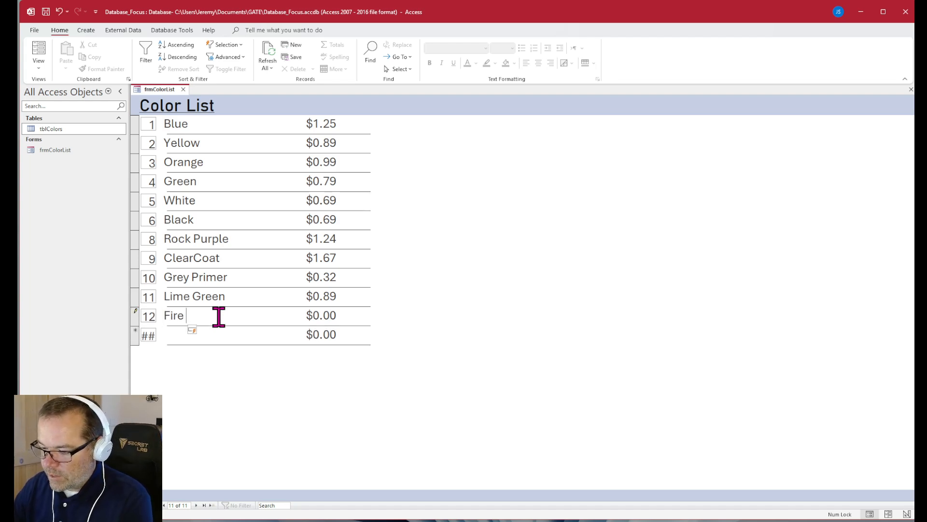
pyautogui.press('Tab')
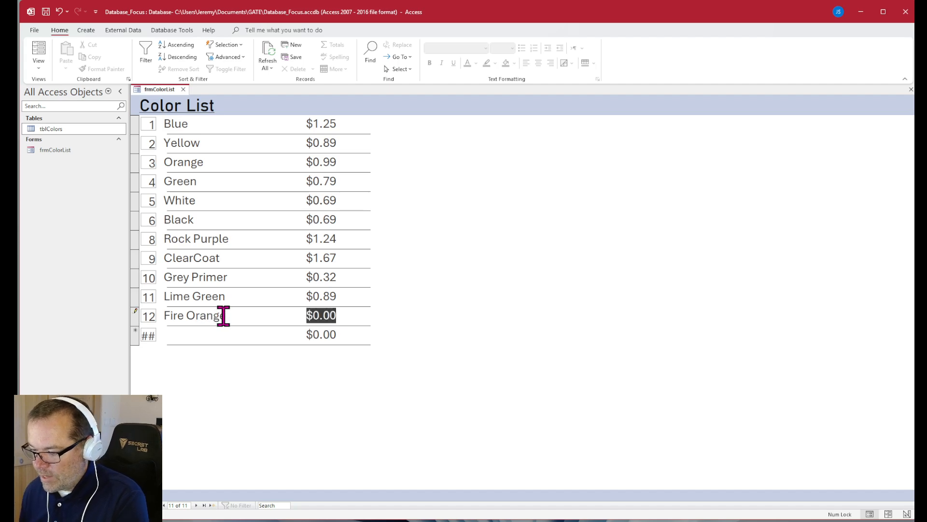
pyautogui.write('1.12')
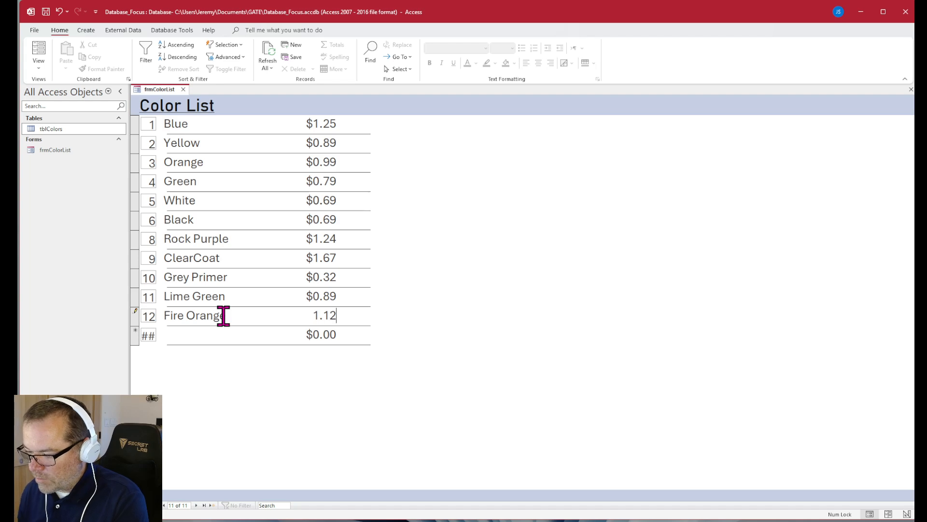
pyautogui.click(172, 339)
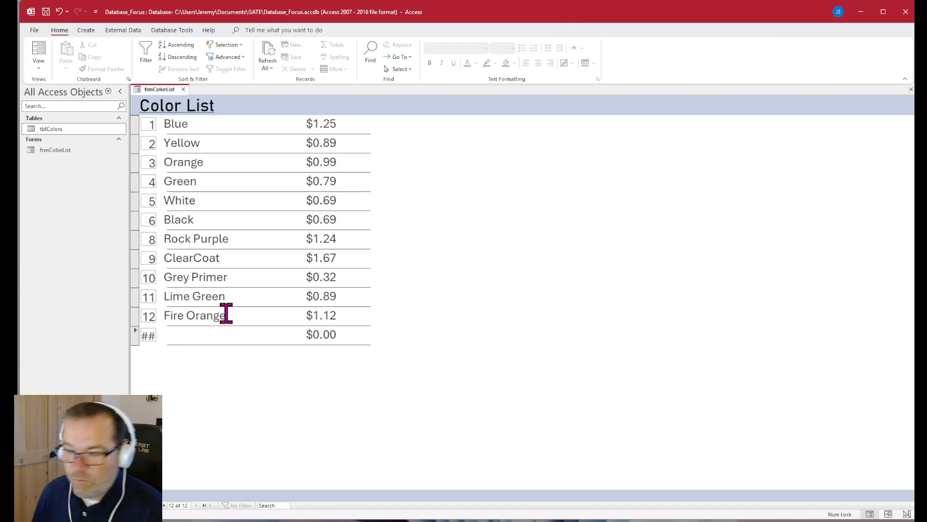
# - Test whether existing color records such as ClearCoat can be selected and edited, and return to Design View
pyautogui.click(213, 257)
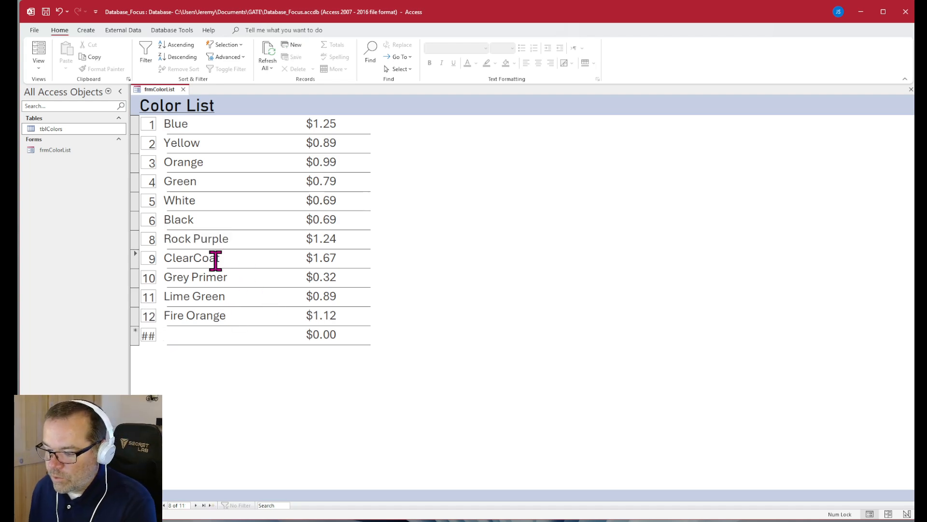
pyautogui.doubleClick(202, 257)
pyautogui.click(328, 255)
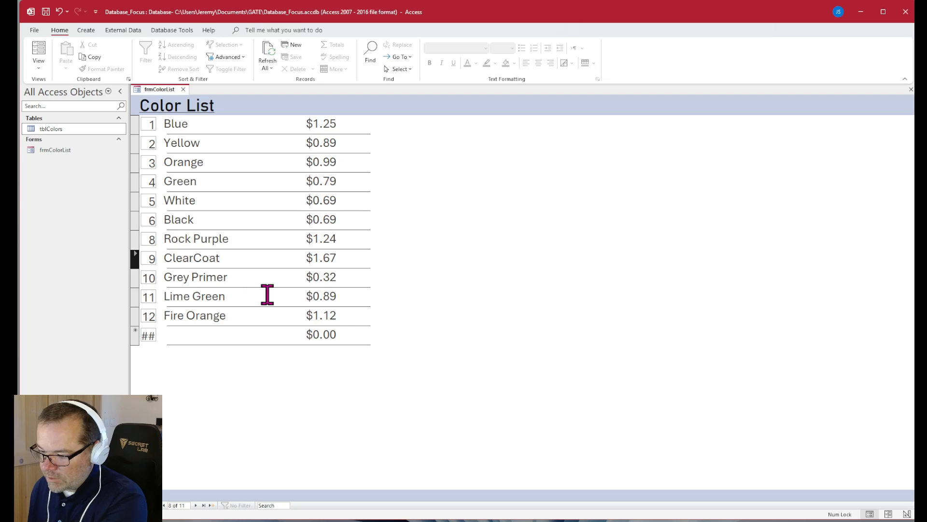
pyautogui.click(302, 315)
pyautogui.click(286, 147)
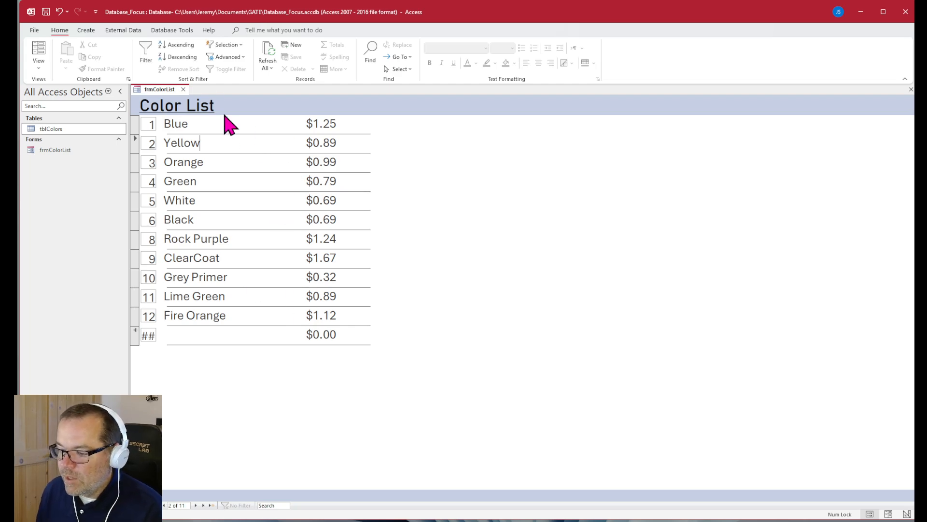
pyautogui.click(906, 513)
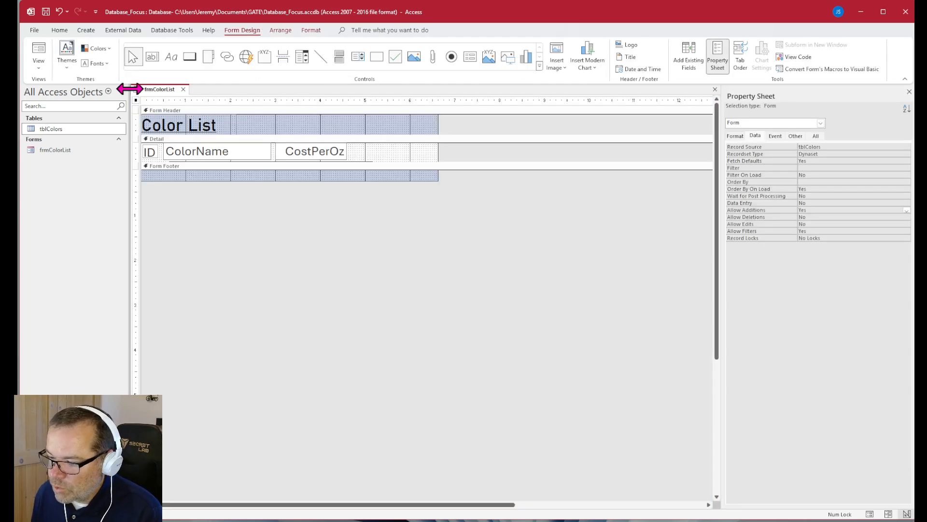